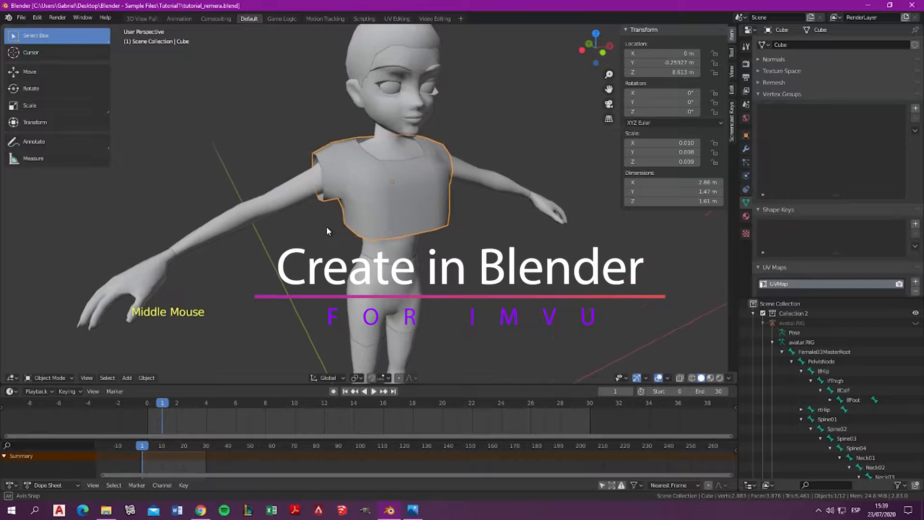
scroll(325, 231, down, 2)
middle_click(325, 232)
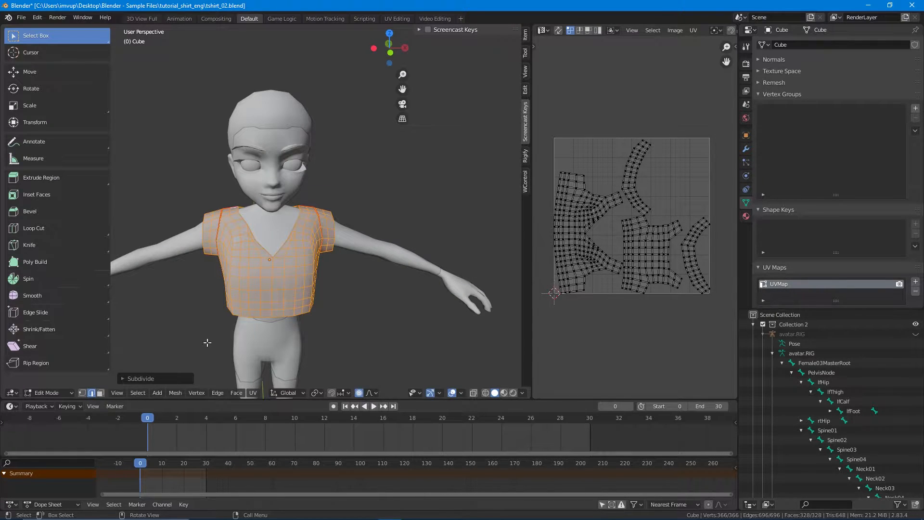
Annotate the 3D viewport with an arrow and an underline marking the Edit Mode selector
click(34, 142)
mouse_move(172, 299)
mouse_down()
mouse_move(114, 357)
mouse_move(56, 357)
mouse_move(104, 369)
mouse_move(144, 363)
mouse_up()
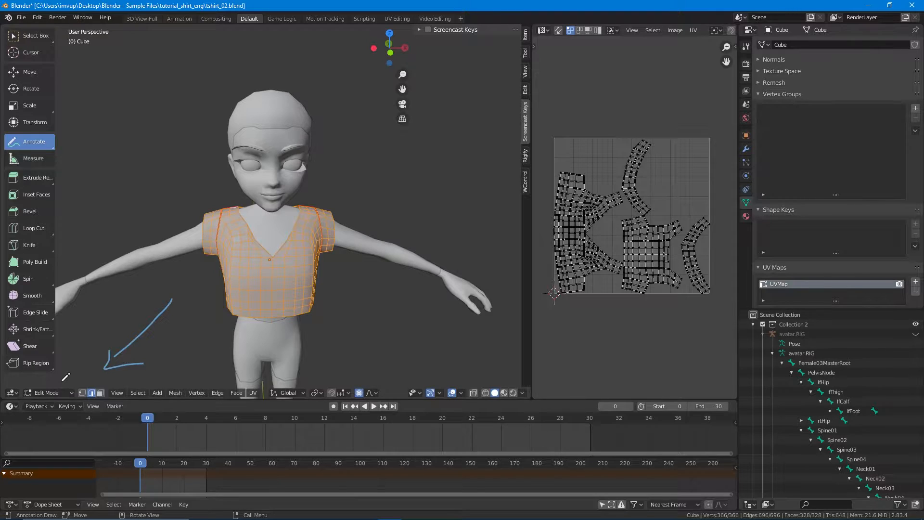
drag(31, 384, 82, 385)
Remove the annotation from the 3D viewport
click(525, 52)
click(476, 70)
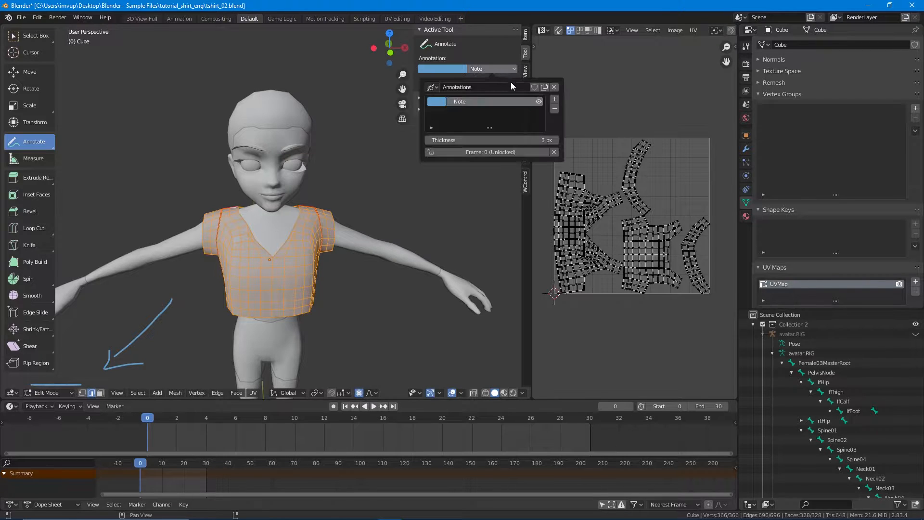
click(555, 96)
click(526, 110)
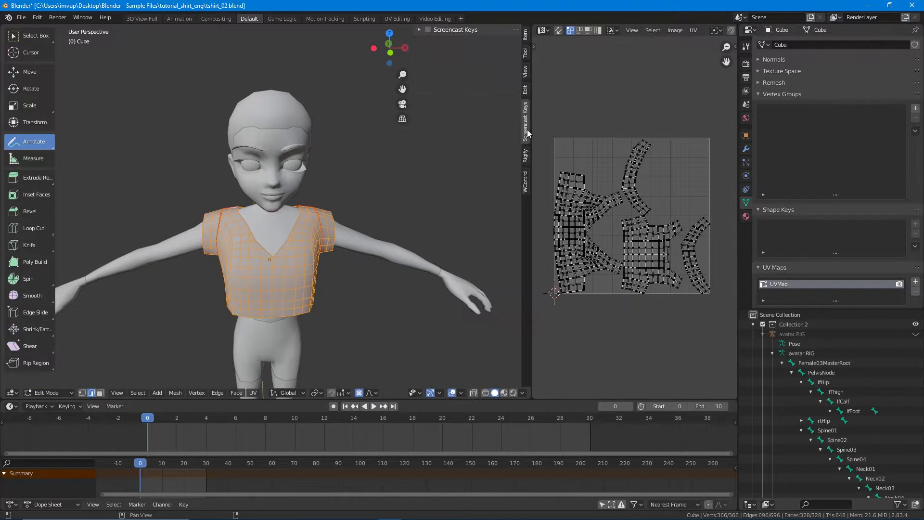
click(418, 30)
click(525, 53)
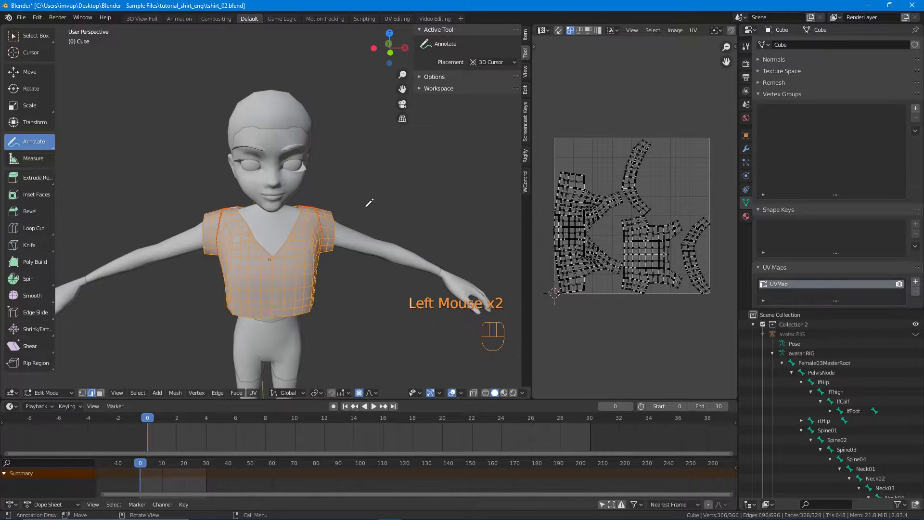
Return the shirt to Object Mode and unhide the avatar.RIG armature
key(Tab)
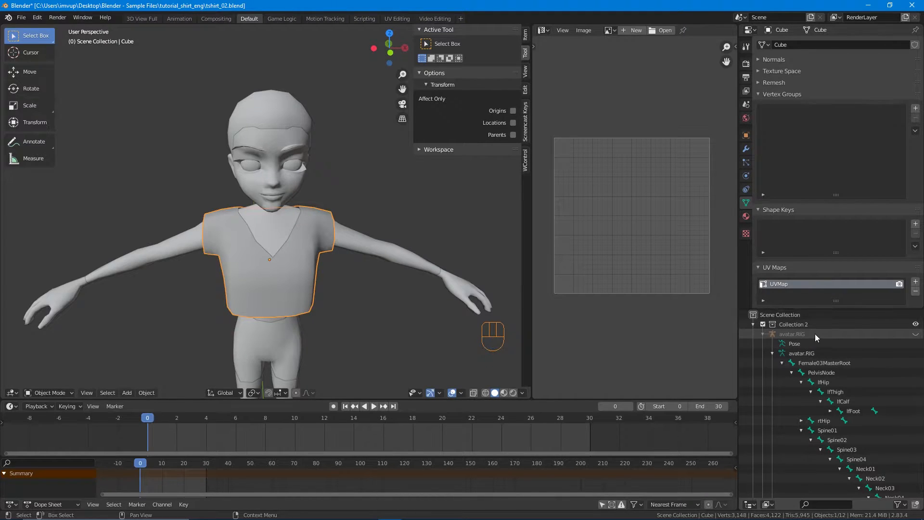
click(915, 334)
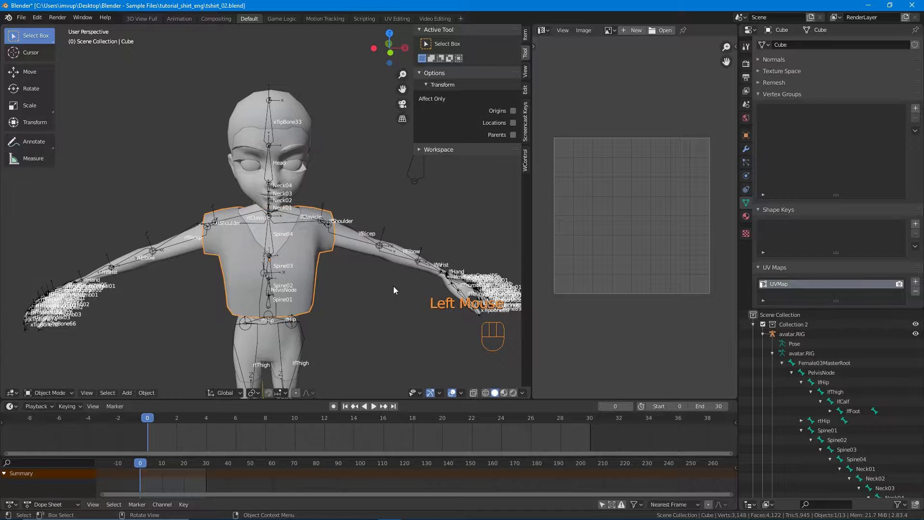
middle_drag(346, 283, 338, 274)
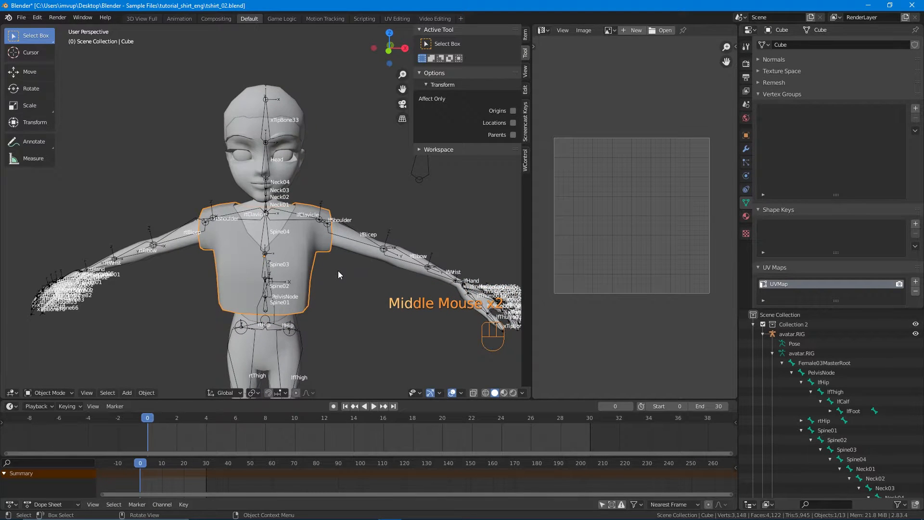
Parent the shirt mesh to the avatar.RIG armature with automatic weights
click(267, 212)
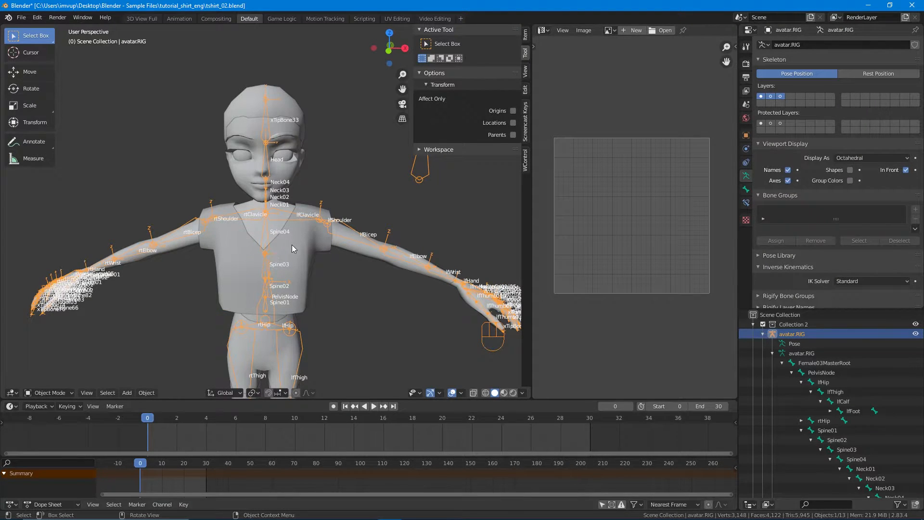
click(304, 286)
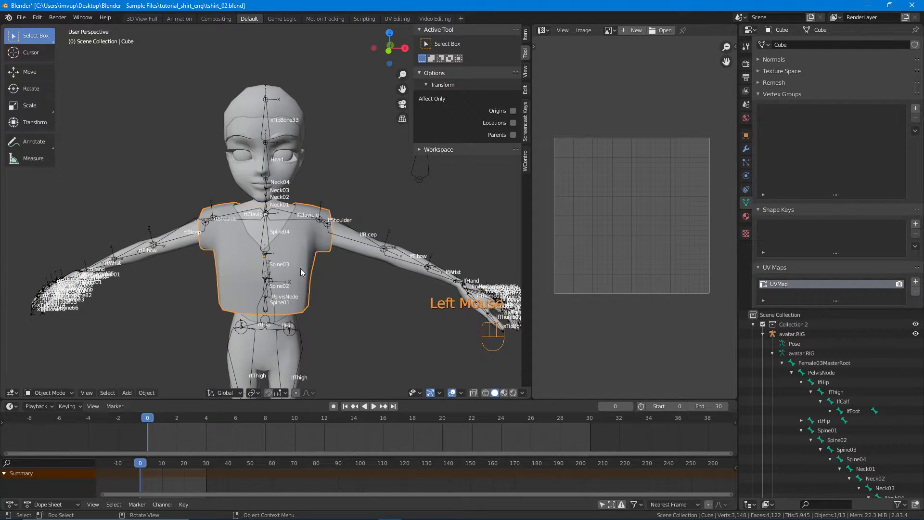
shift+click(268, 212)
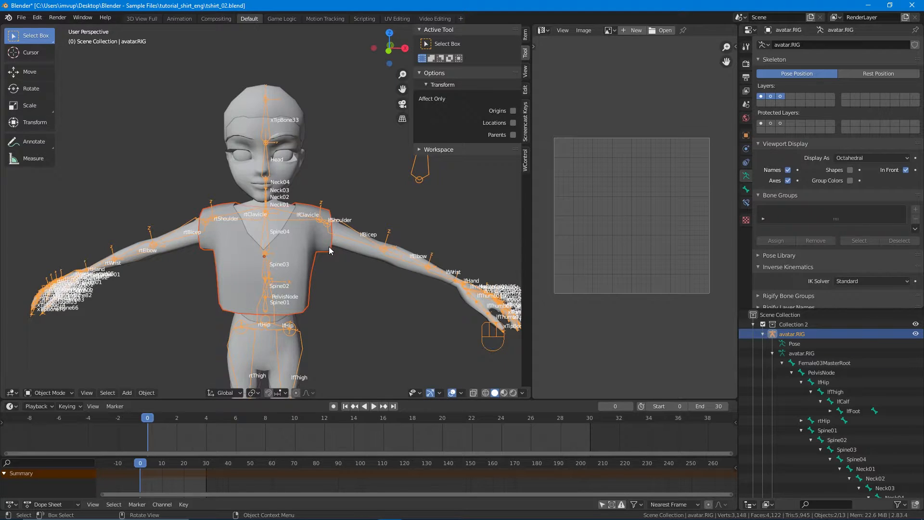
key(ctrl+p)
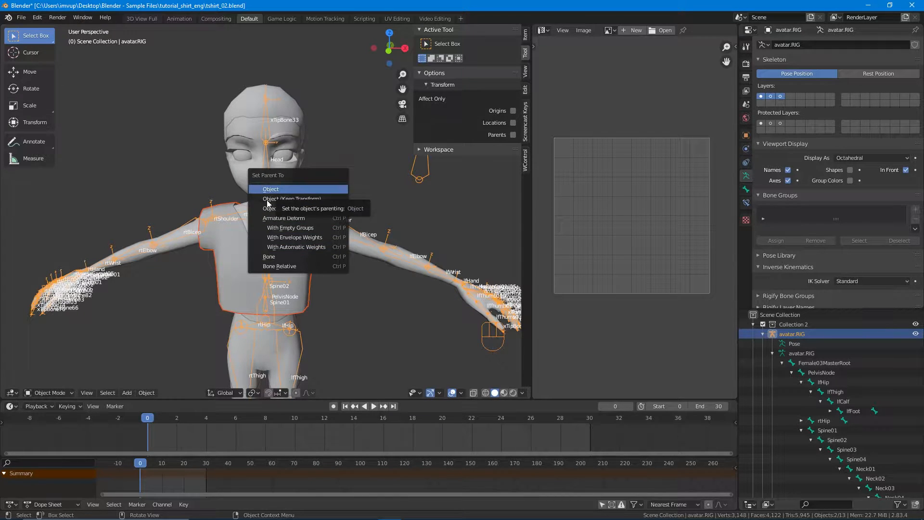
click(146, 393)
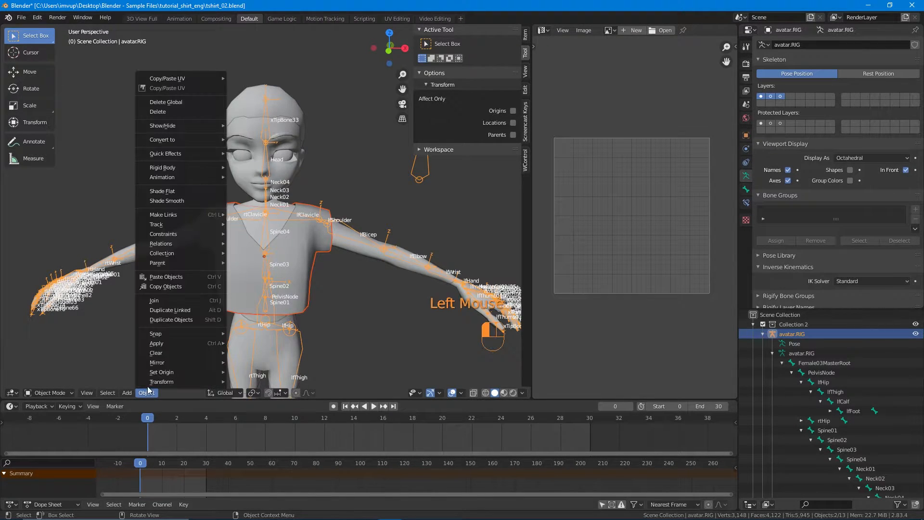
click(174, 263)
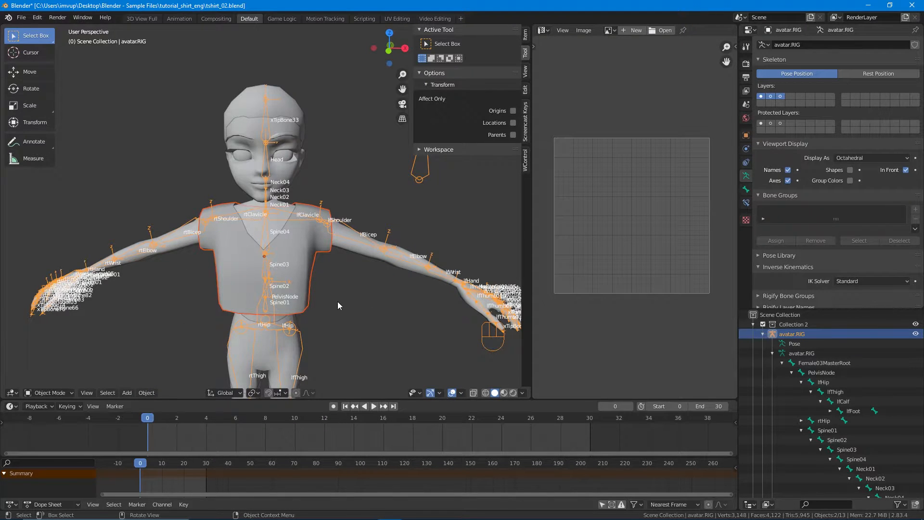
key(ctrl+p)
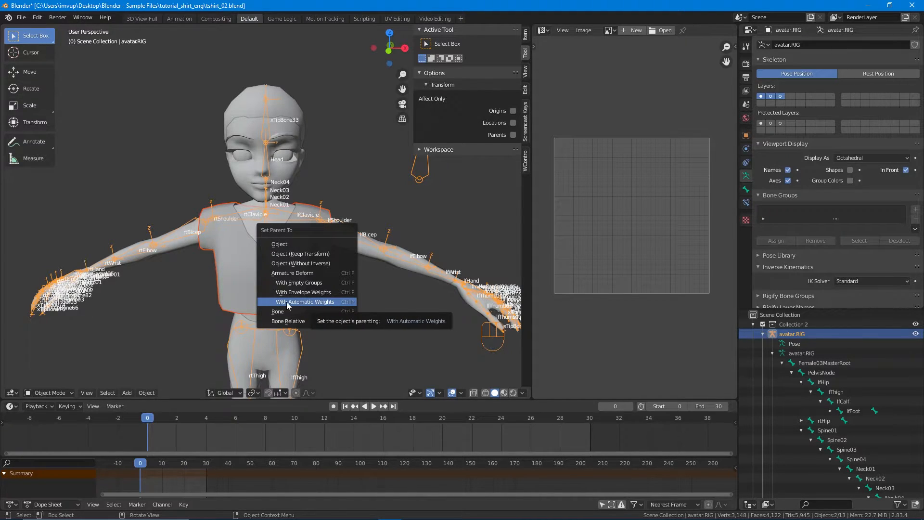
click(316, 301)
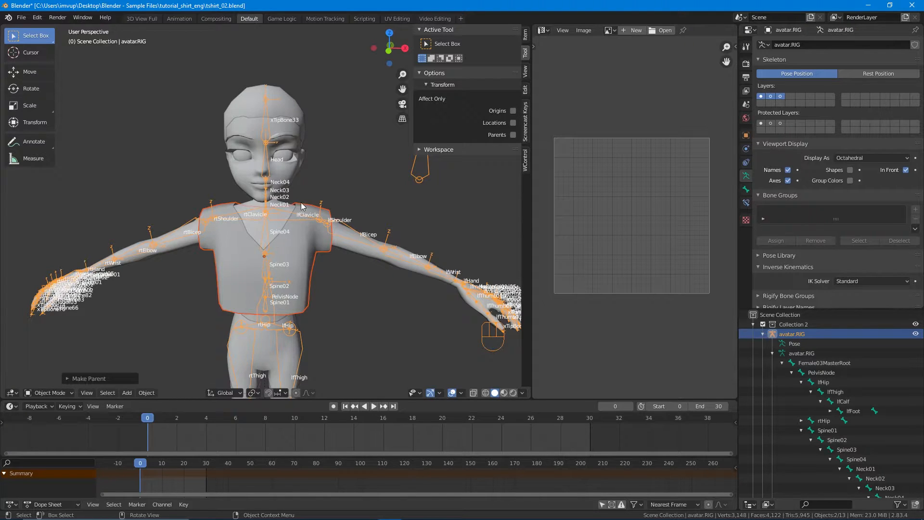
Annotate the shirt with loops around the areas of both clavicle bones, Spine04 and Spine03
scroll(331, 263, up, 1)
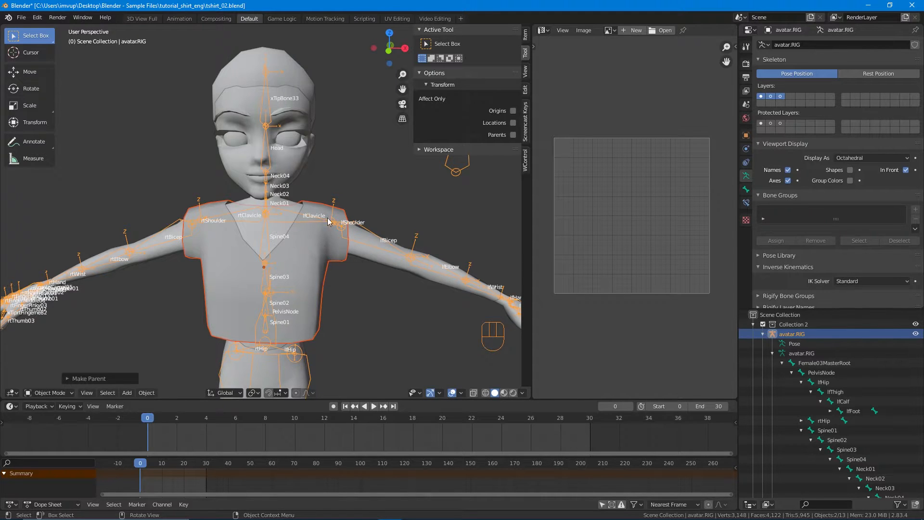
click(34, 141)
mouse_move(304, 195)
mouse_down()
mouse_move(286, 234)
mouse_move(315, 251)
mouse_move(330, 218)
mouse_move(306, 195)
mouse_up()
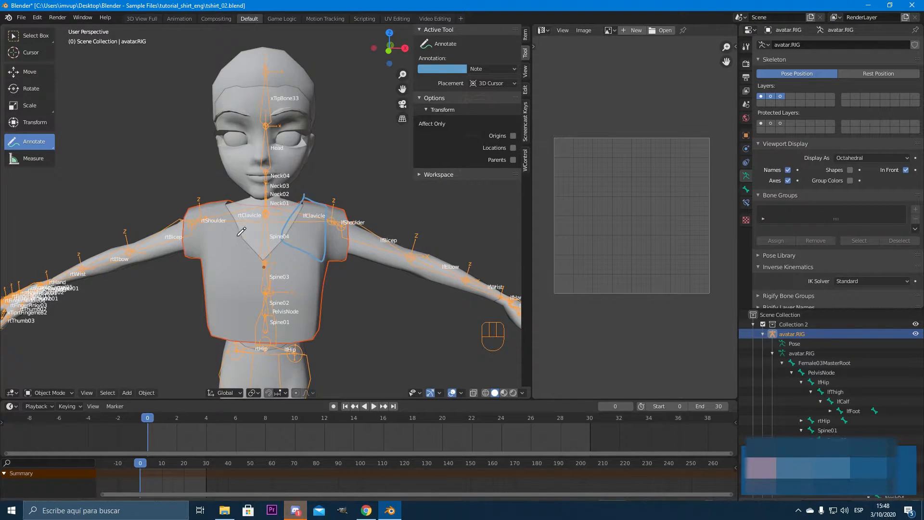
mouse_move(217, 239)
mouse_down()
mouse_move(262, 249)
mouse_move(306, 244)
mouse_move(230, 227)
mouse_move(226, 237)
mouse_up()
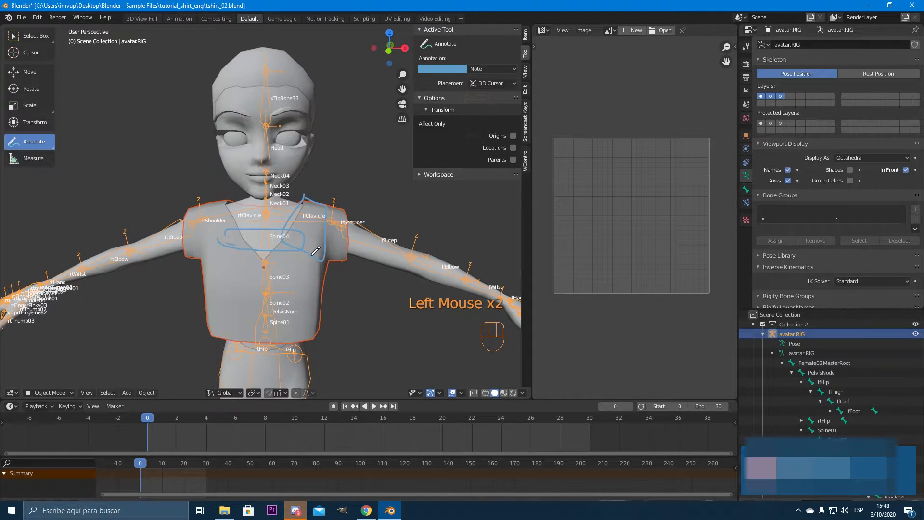
mouse_move(212, 199)
mouse_down()
mouse_move(213, 242)
mouse_move(245, 216)
mouse_move(221, 200)
mouse_up()
mouse_move(230, 272)
mouse_down()
mouse_move(227, 283)
mouse_move(265, 269)
mouse_move(251, 276)
mouse_up()
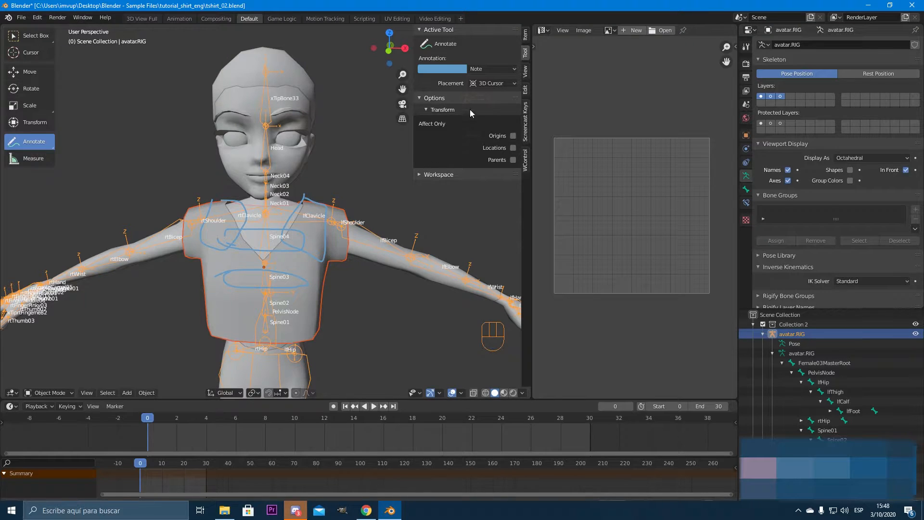
Remove the loop annotations over the shirt and return to the Select Box tool
click(514, 69)
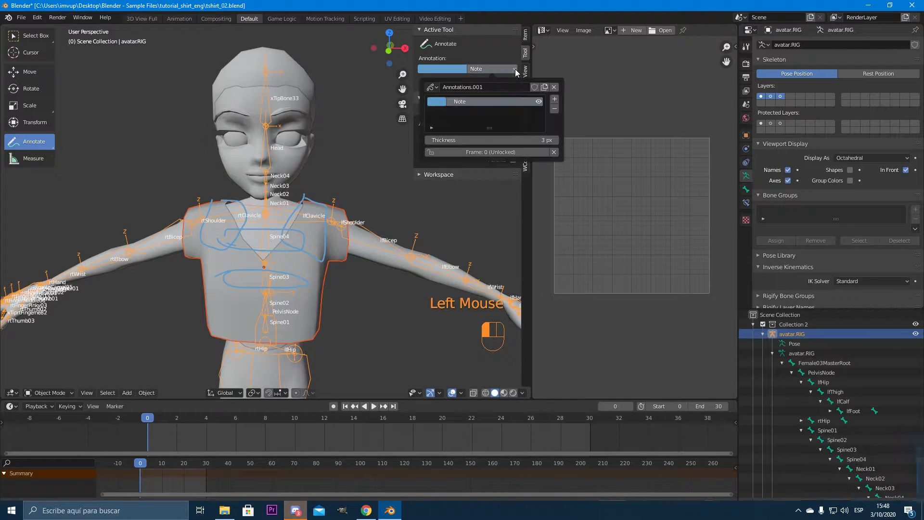
click(550, 88)
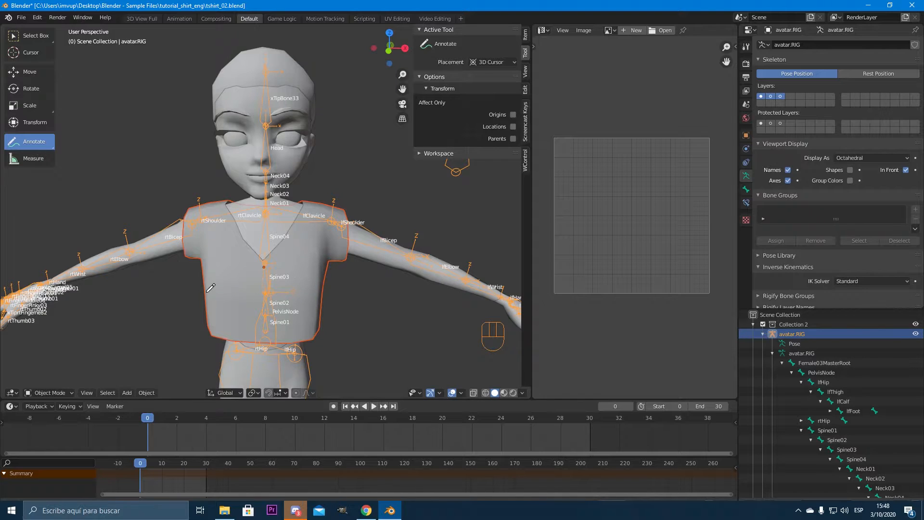
click(34, 35)
Select only the avatar.RIG armature and switch it to Pose Mode
click(367, 317)
click(310, 290)
click(270, 214)
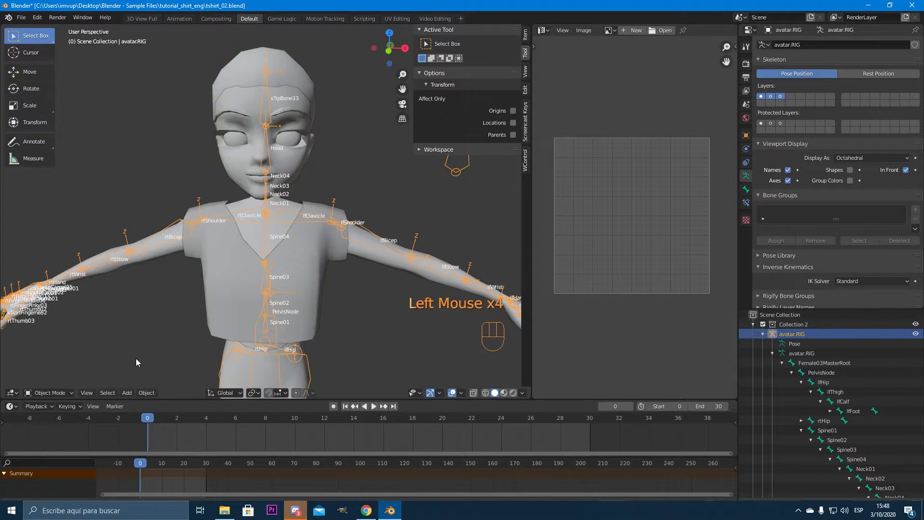
click(65, 392)
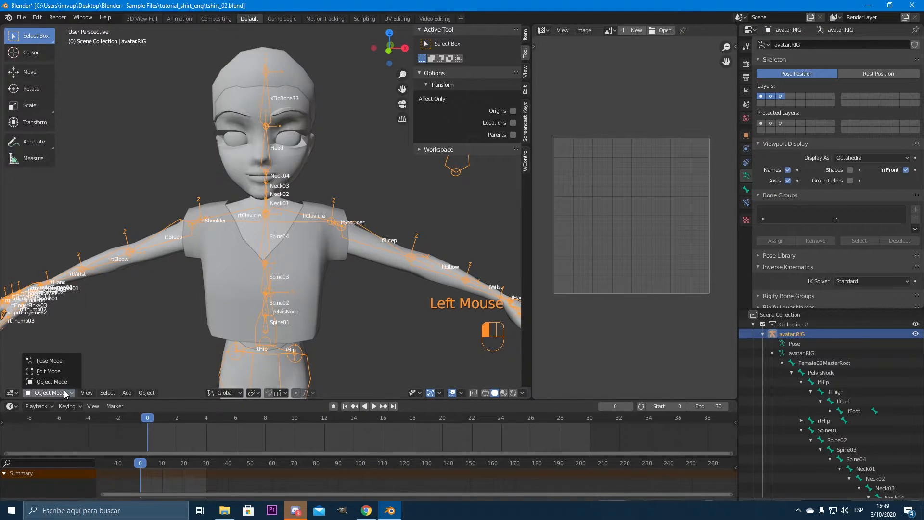
click(62, 361)
click(313, 220)
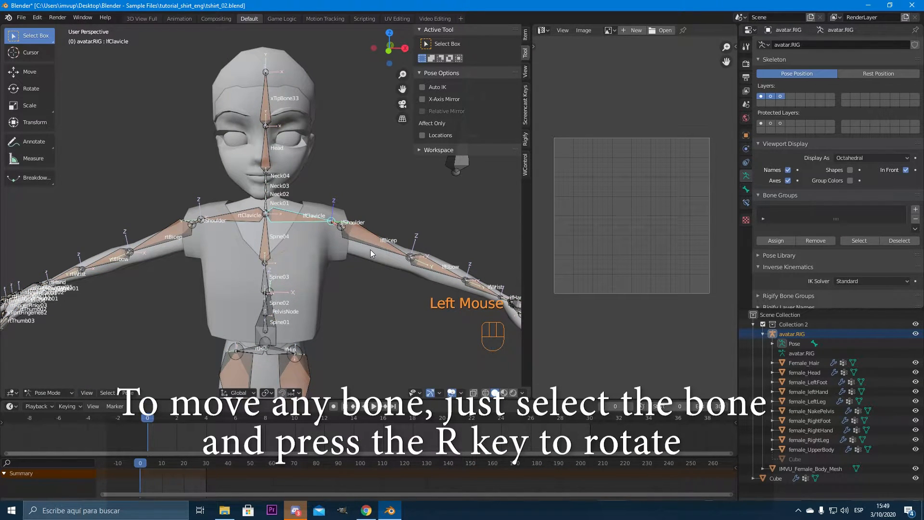
key(r)
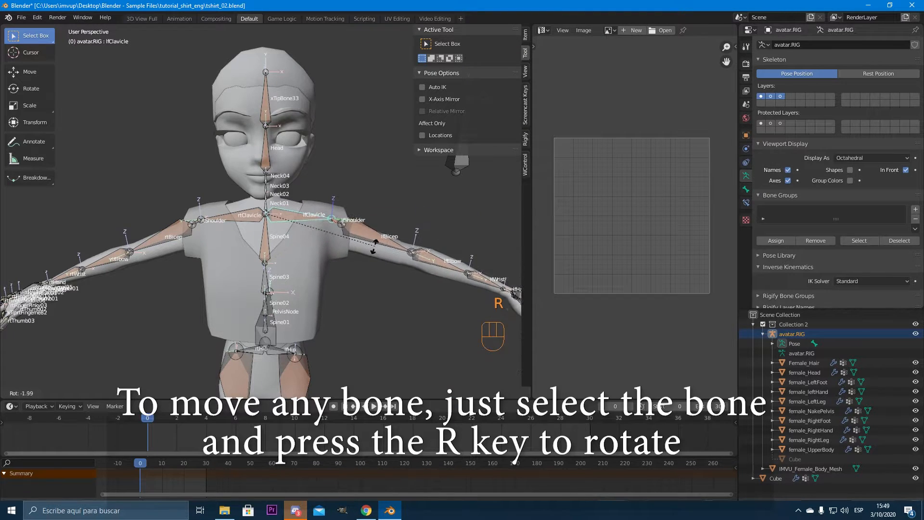
click(374, 248)
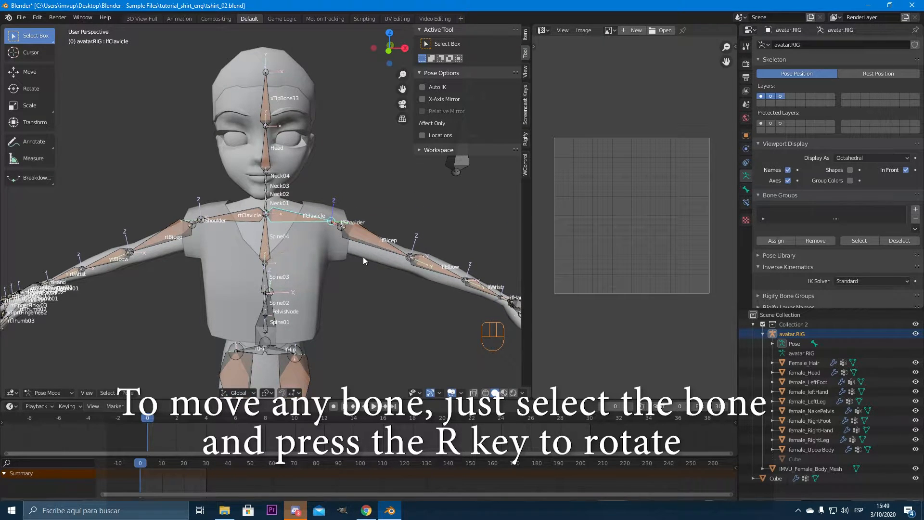
Rotate the lfBicep and rtBicep bones downward to lower both of the avatar's arms toward its sides
click(368, 241)
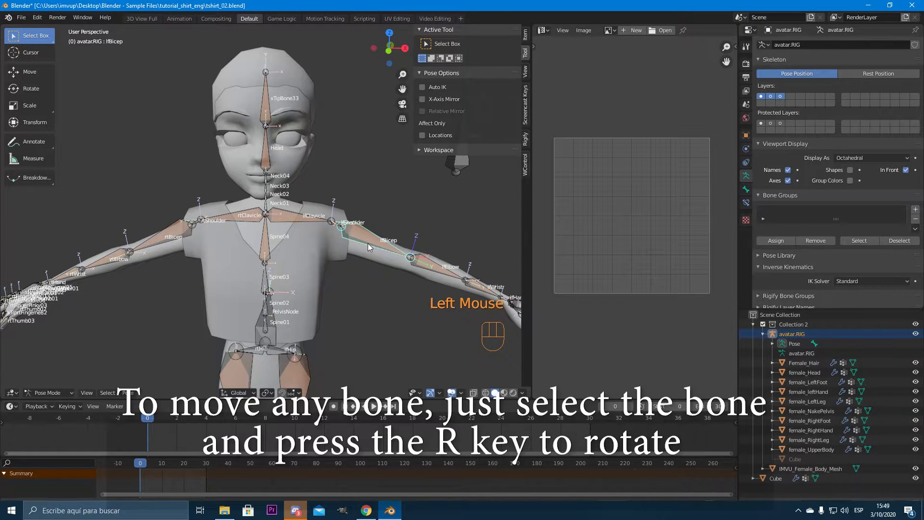
key(r)
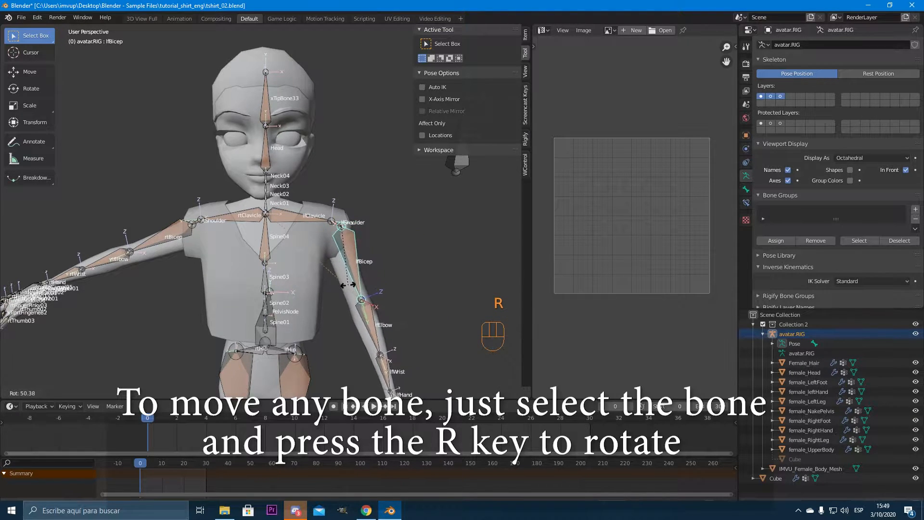
click(306, 287)
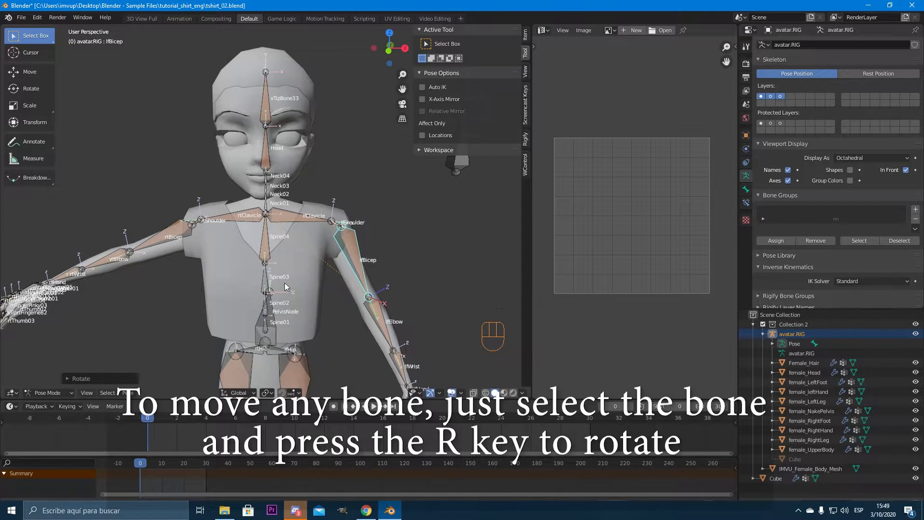
click(172, 239)
key(r)
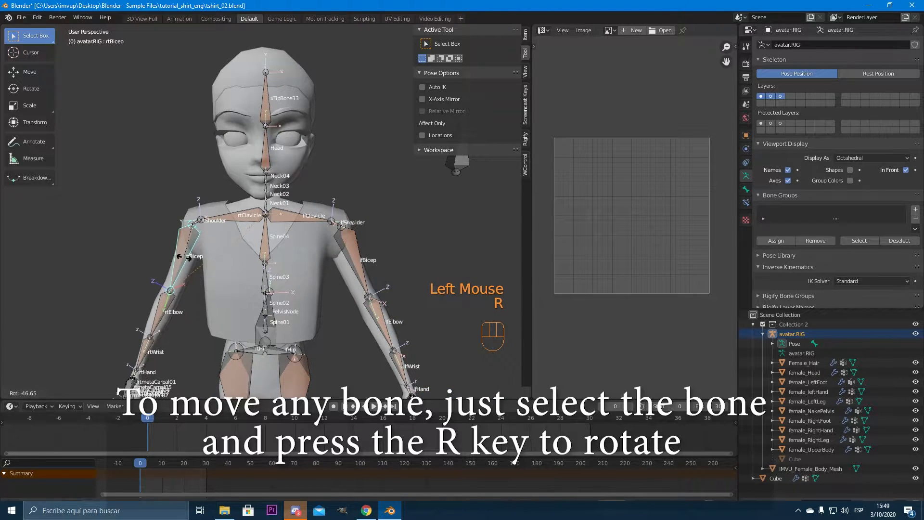
click(187, 258)
click(350, 264)
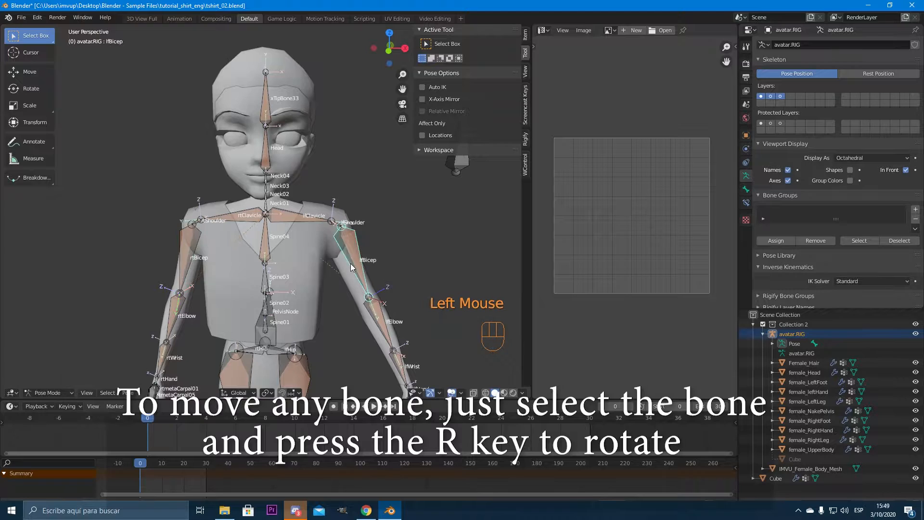
key(r)
click(313, 278)
Examine how the shirt deforms around the shoulders and armpits with the arms lowered
scroll(356, 270, down, 1)
middle_drag(356, 270, 456, 265)
scroll(187, 261, up, 4)
scroll(253, 298, up, 4)
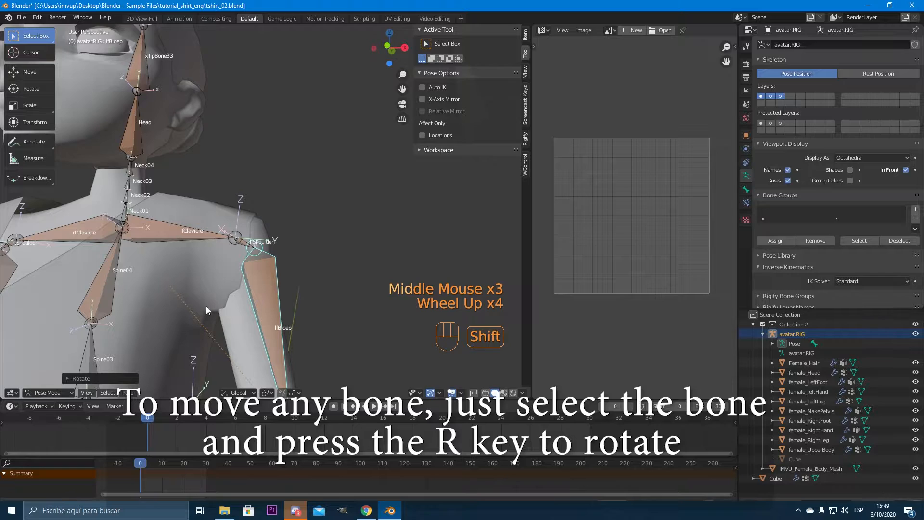
scroll(216, 313, down, 1)
shift+middle_drag(216, 312, 418, 310)
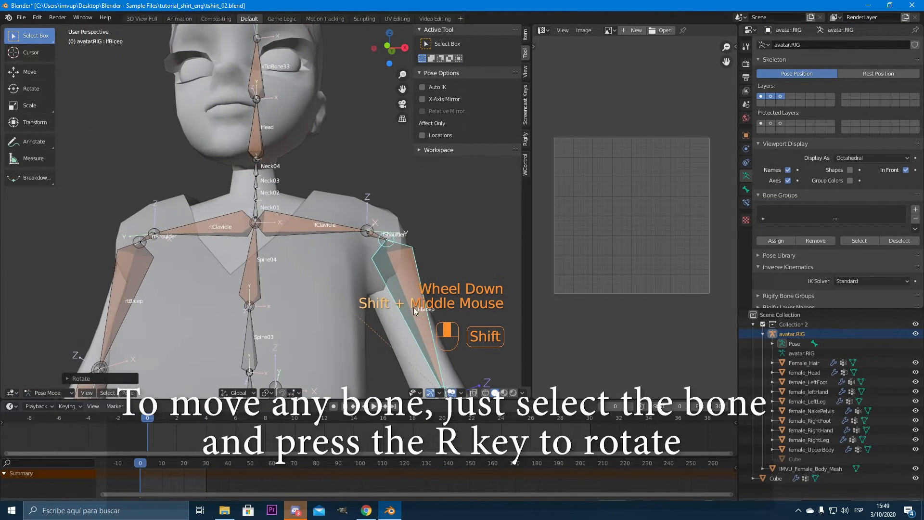
scroll(197, 311, down, 2)
mouse_move(200, 311)
middle_down()
mouse_move(238, 311)
mouse_move(206, 315)
middle_up()
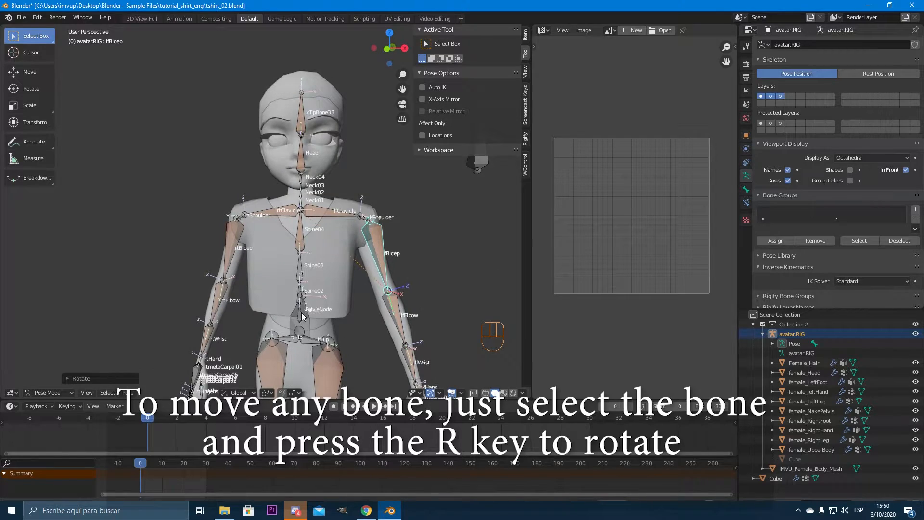
Check the shirt's back and left shoulder for places where the body pokes through the mesh
middle_drag(302, 316, 200, 314)
scroll(151, 250, up, 3)
shift+middle_drag(151, 250, 265, 284)
scroll(264, 285, down, 1)
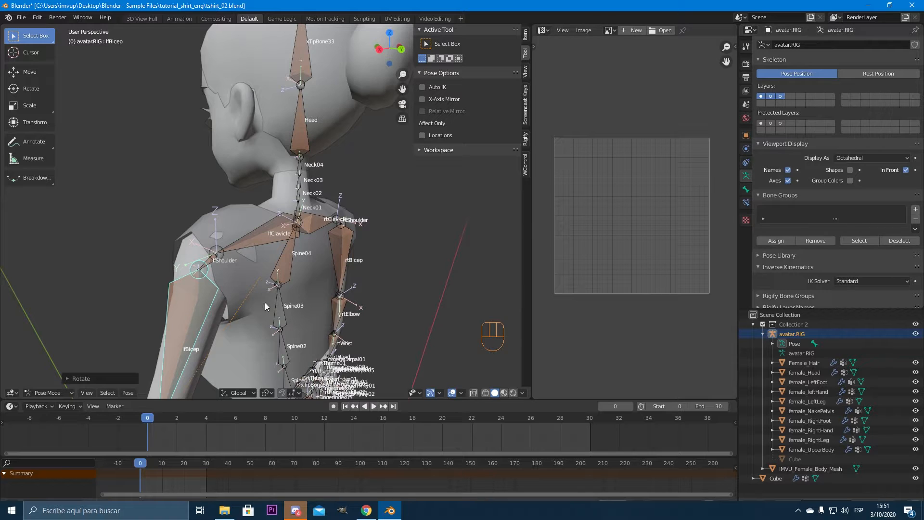
middle_drag(231, 210, 342, 245)
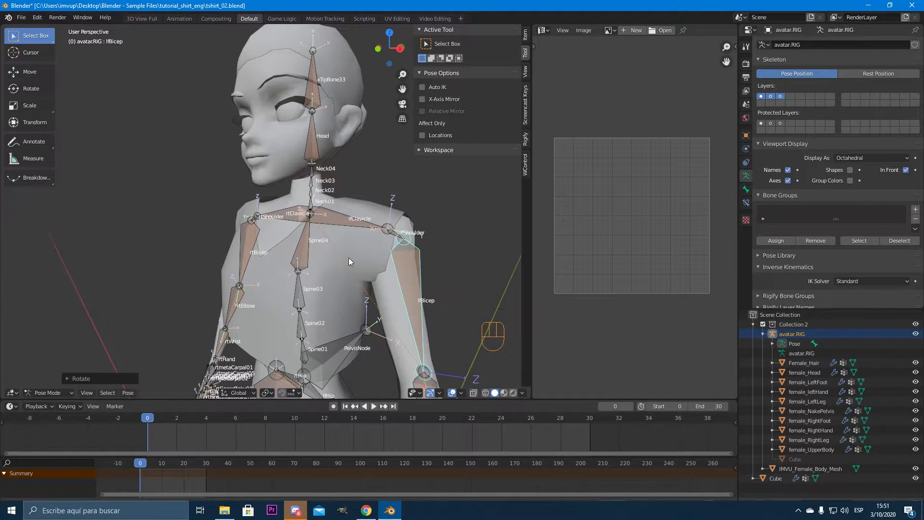
Select the shirt mesh and enable the Edit Mode and On Cage display of its Armature modifier
click(365, 250)
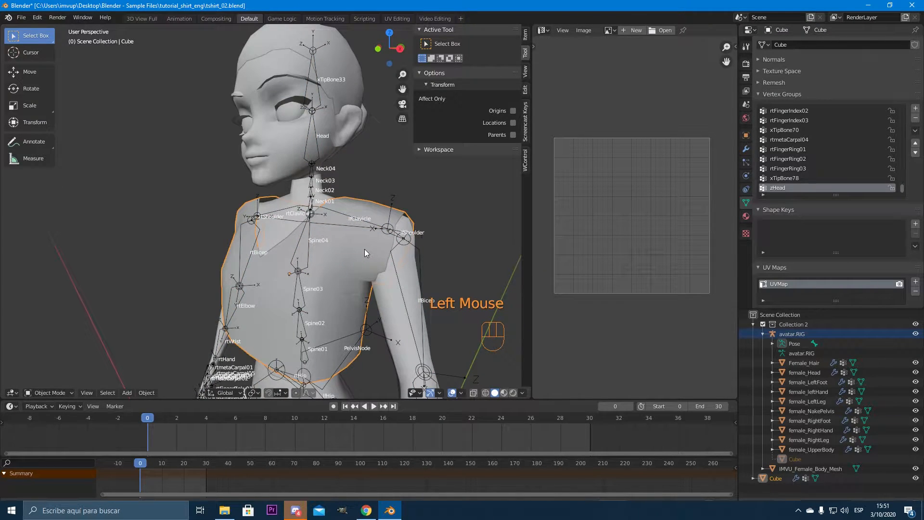
click(746, 153)
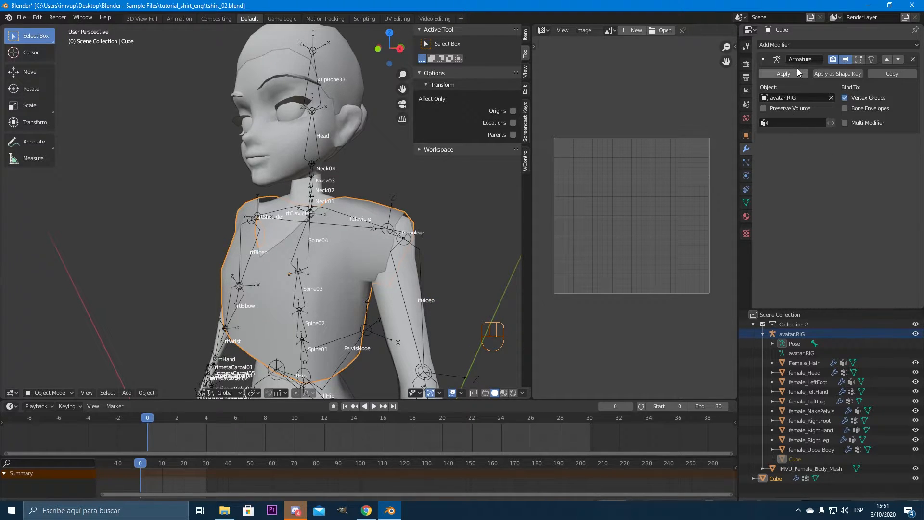
click(860, 59)
click(870, 60)
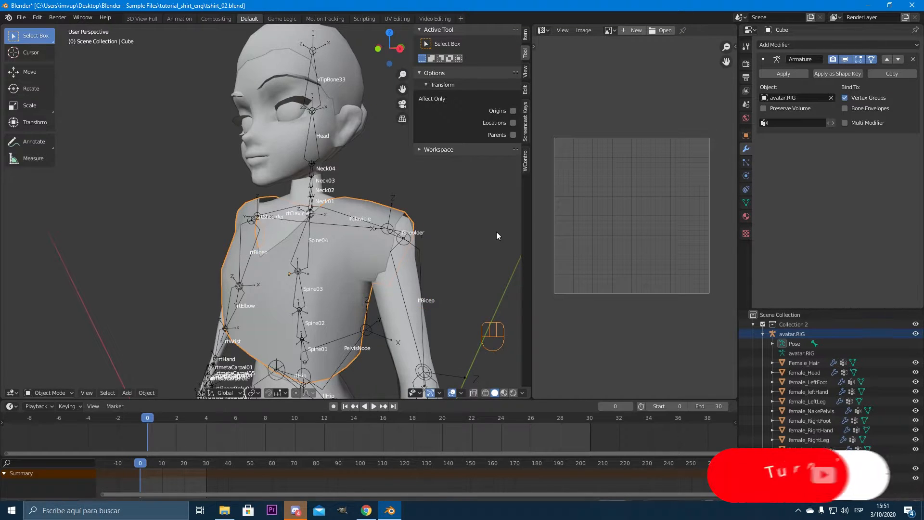
Turn off the Armature modifier's Edit Mode and On Cage display and put the shirt in Edit Mode
middle_drag(490, 235, 359, 235)
click(859, 59)
click(871, 59)
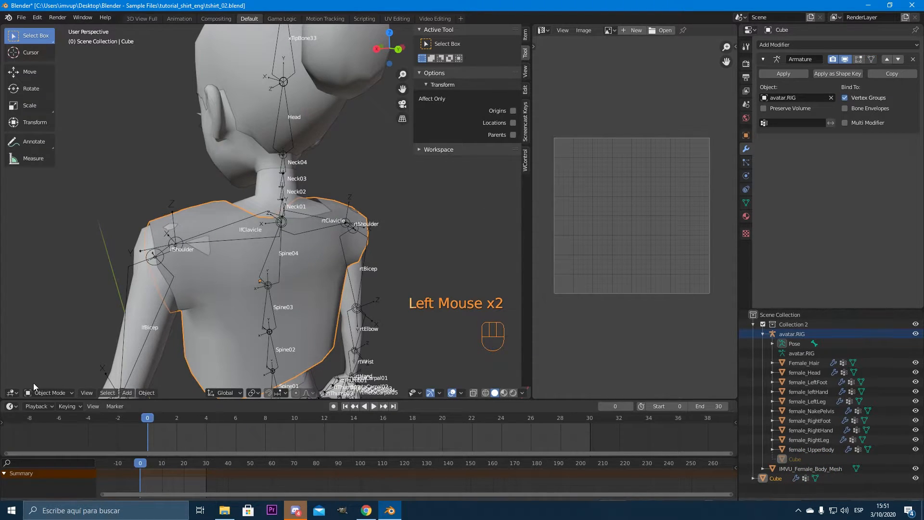
drag(36, 392, 46, 371)
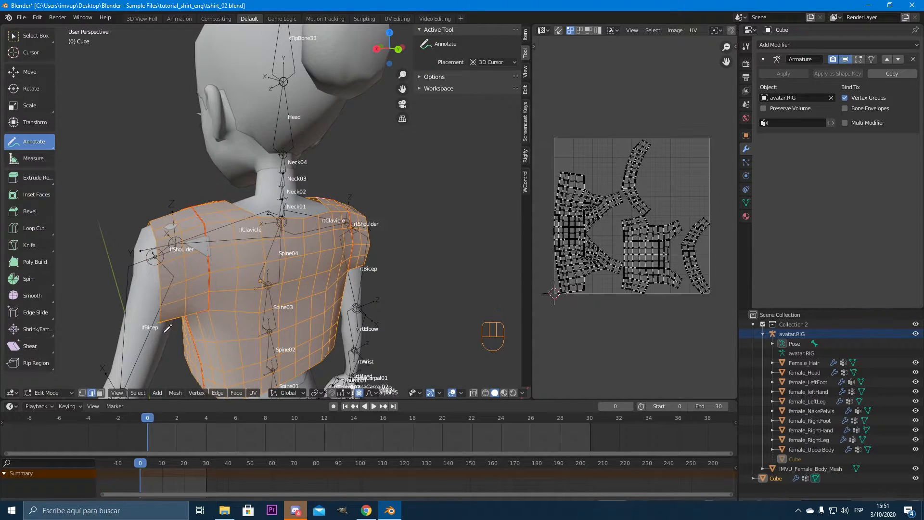
click(45, 393)
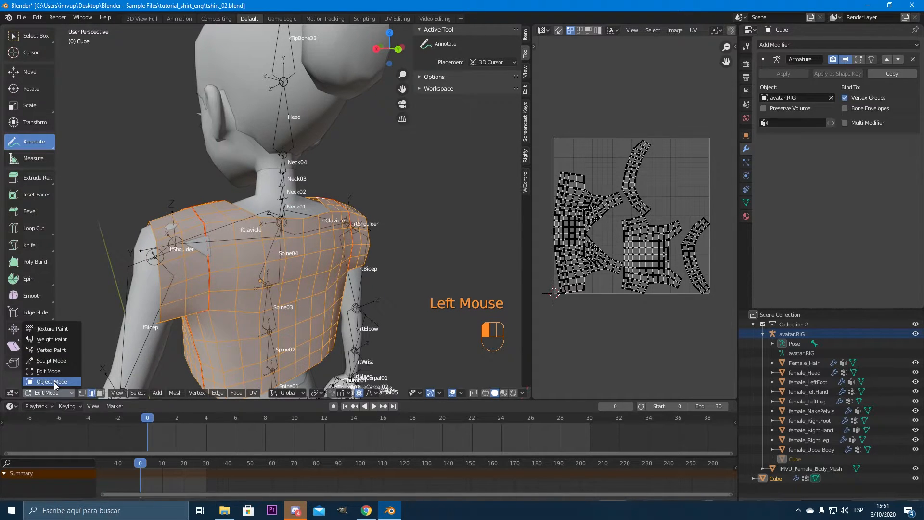
click(54, 382)
click(52, 392)
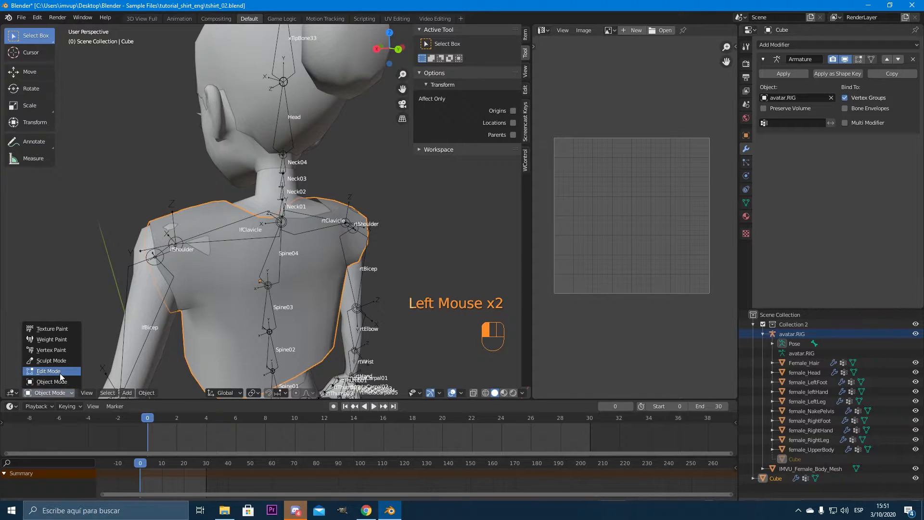
click(48, 371)
Outline outstretched arms with annotations at both sleeves of the shirt and delete the annotations
mouse_move(232, 289)
middle_down()
mouse_move(246, 288)
mouse_move(219, 283)
middle_up()
scroll(244, 288, down, 5)
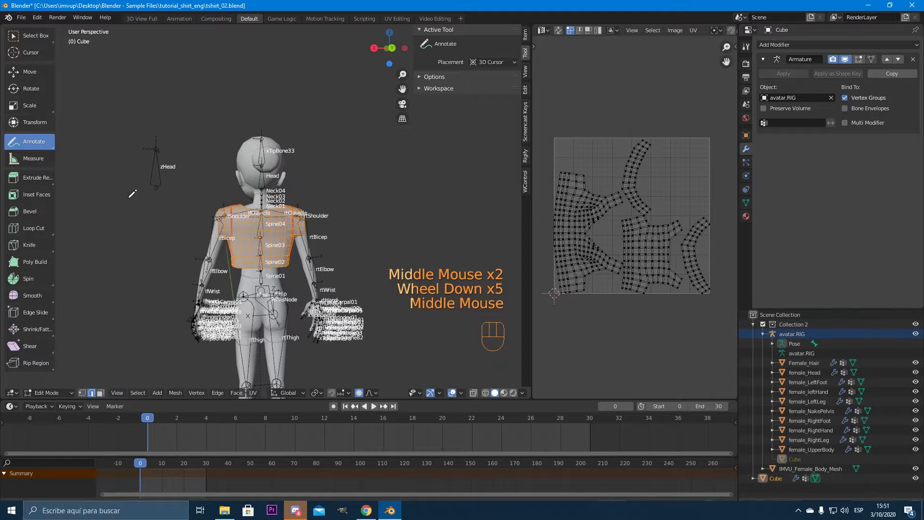
mouse_move(219, 213)
mouse_down()
mouse_move(133, 213)
mouse_move(156, 234)
mouse_move(222, 222)
mouse_up()
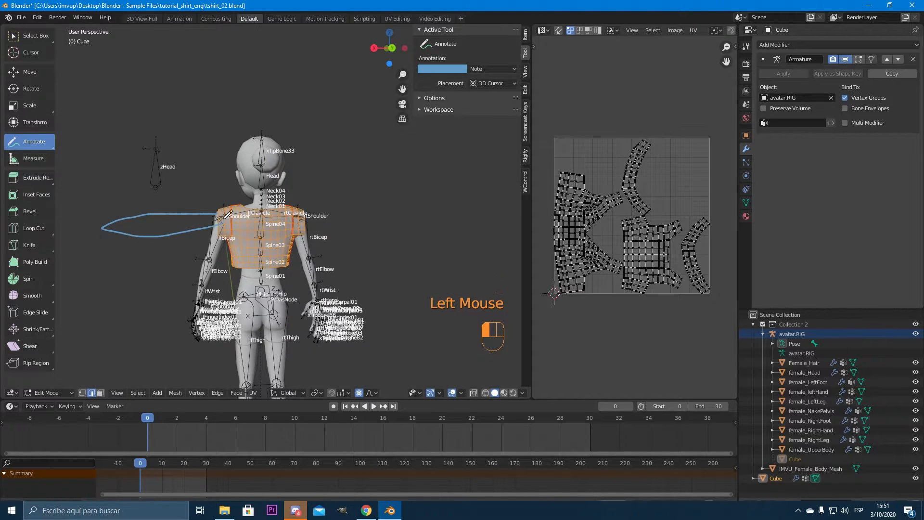
mouse_move(303, 214)
mouse_down()
mouse_move(392, 218)
mouse_move(302, 229)
mouse_up()
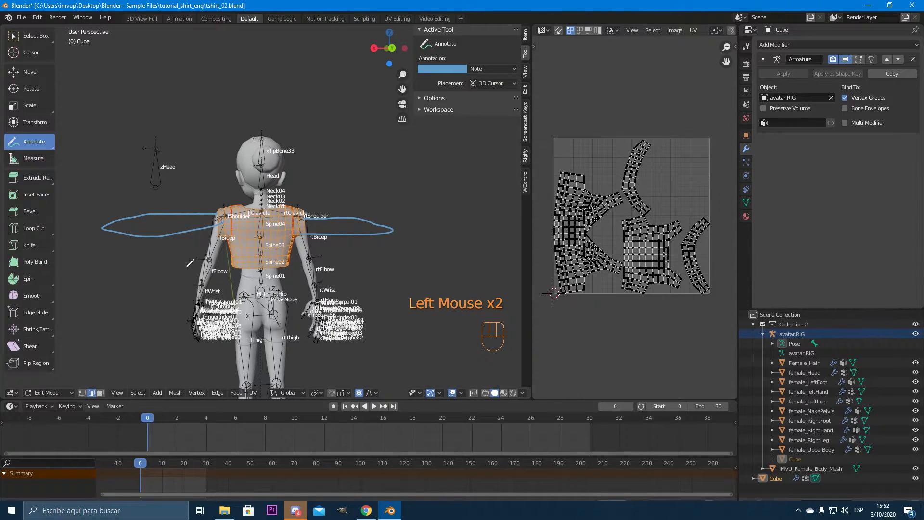
key(ctrl+z)
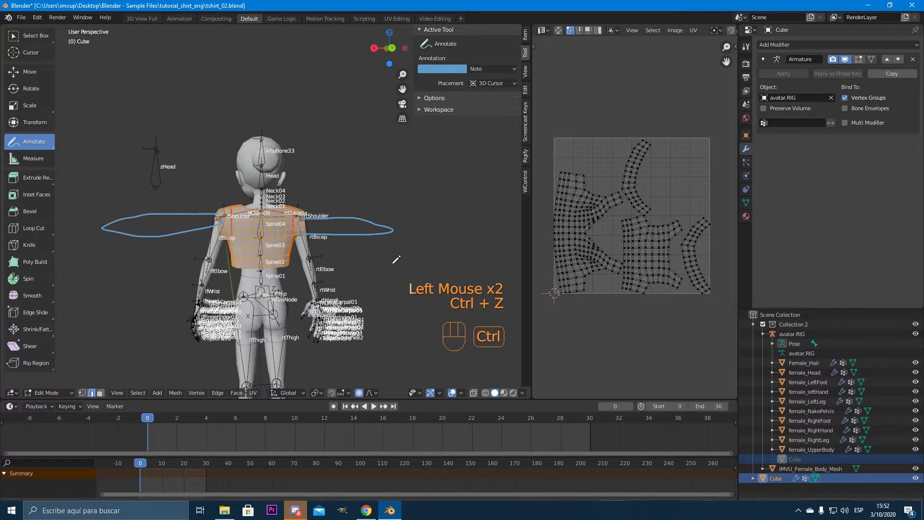
click(513, 68)
click(554, 87)
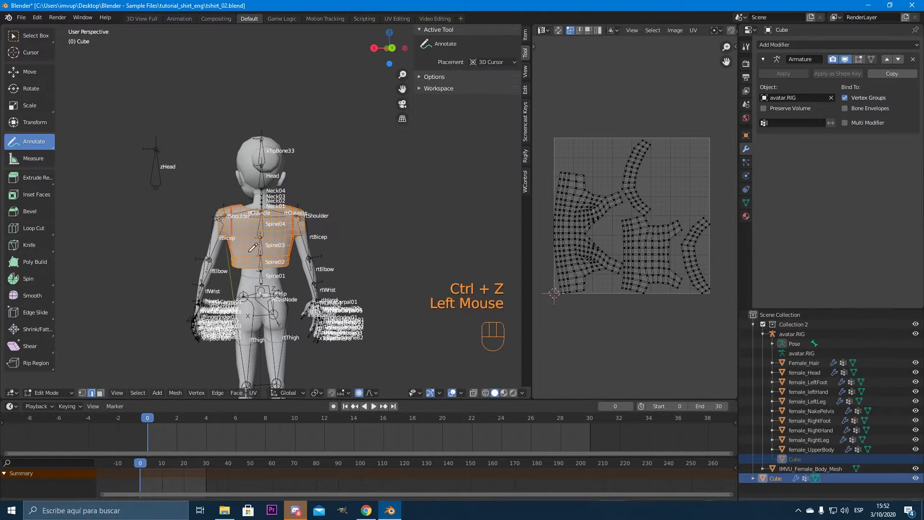
Enable the Armature modifier's Edit Mode and On Cage display so the shirt mesh is edited in its posed shape
middle_drag(280, 246, 214, 242)
scroll(213, 242, up, 6)
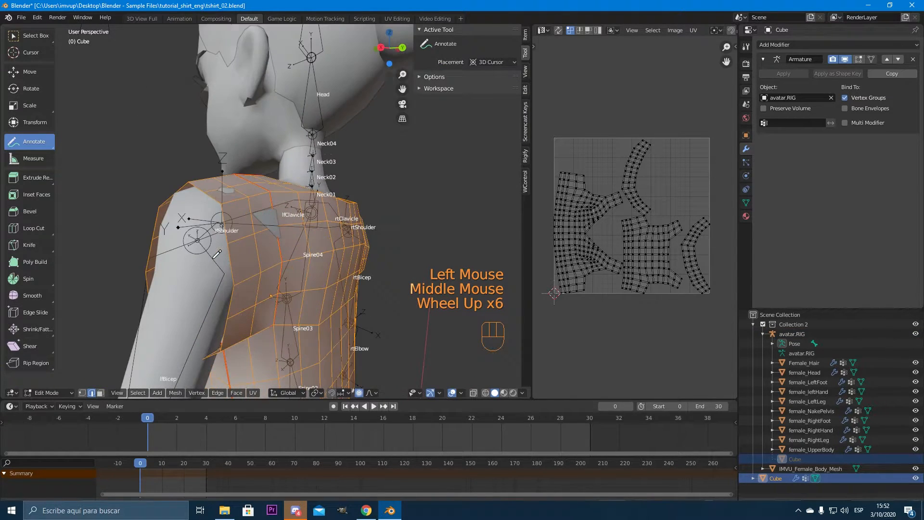
click(860, 59)
click(871, 59)
Switch to vertex selection with the Select Box tool and move the vertex beside the body patch showing through the right shoulder
middle_drag(491, 258, 219, 291)
scroll(270, 309, up, 2)
scroll(234, 296, down, 1)
click(32, 35)
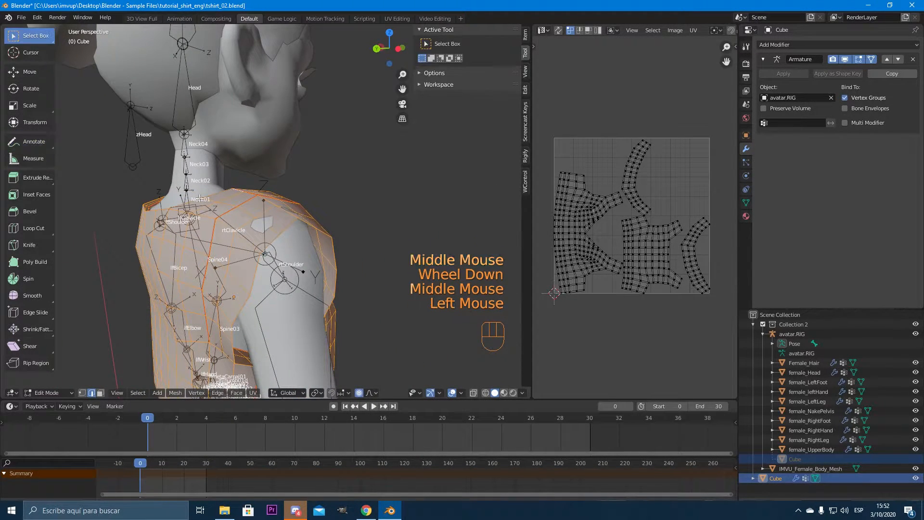
key(1)
click(253, 219)
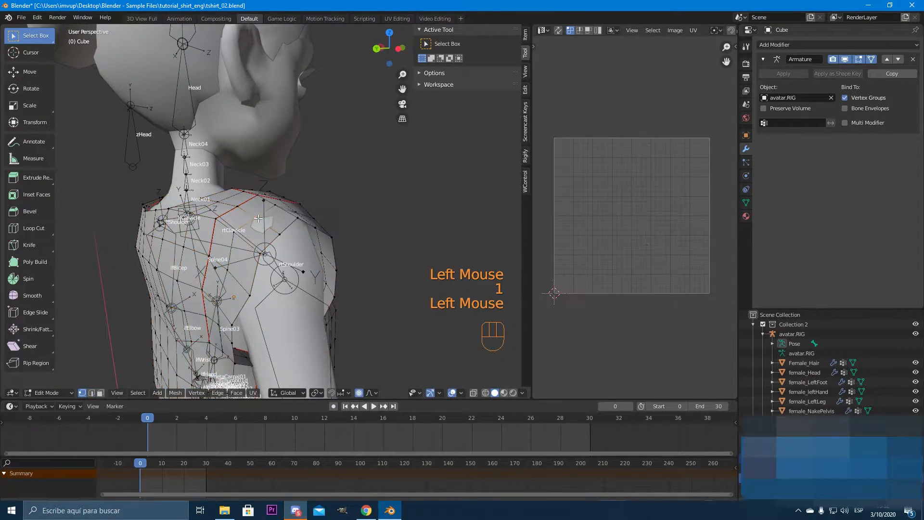
key(g)
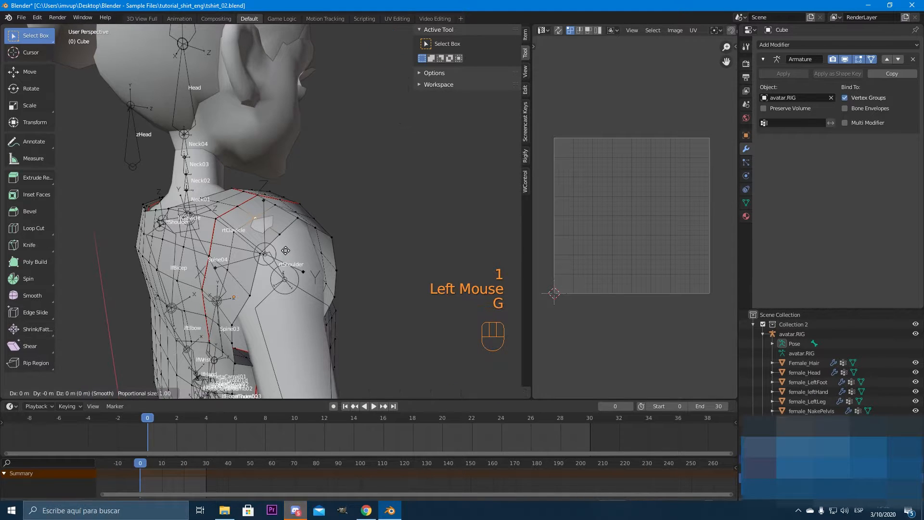
click(283, 242)
Raise the neighbouring vertex at the right sleeve opening along the global Z axis to cover the shoulder
click(281, 234)
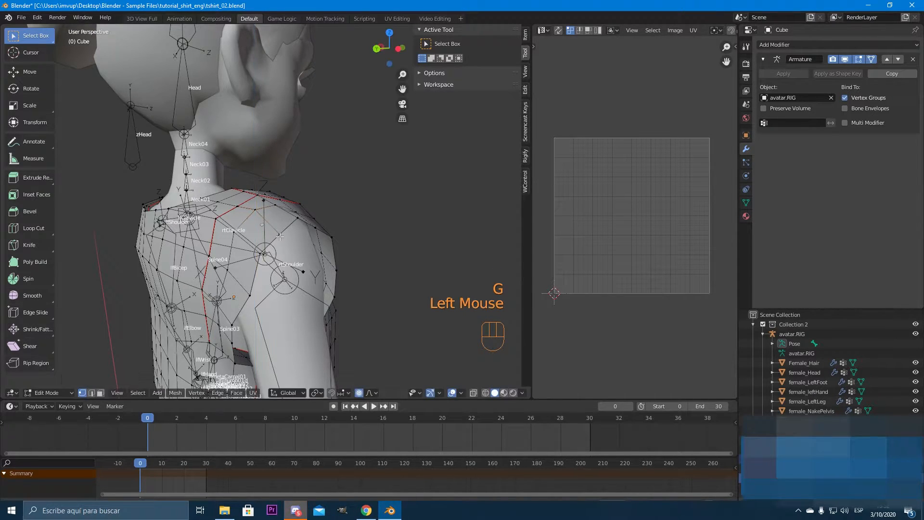
click(281, 234)
key(g)
key(z)
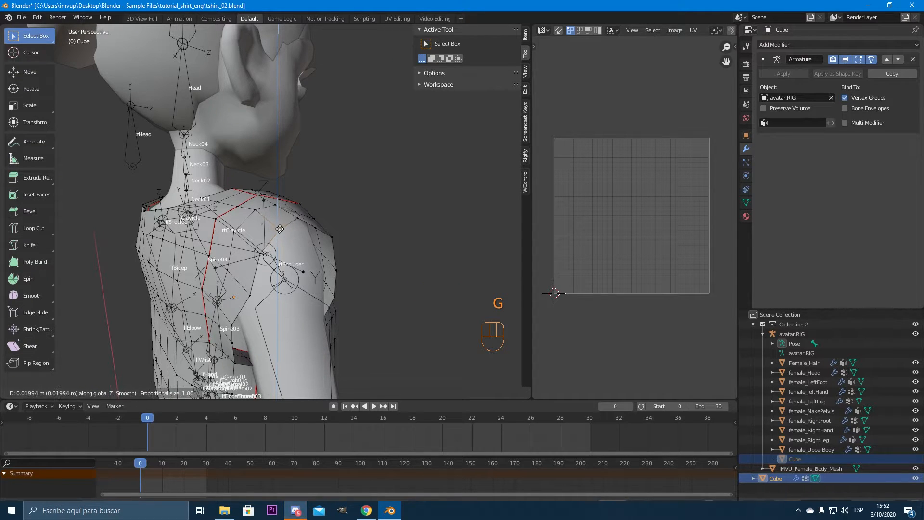
click(280, 249)
middle_drag(281, 249, 226, 251)
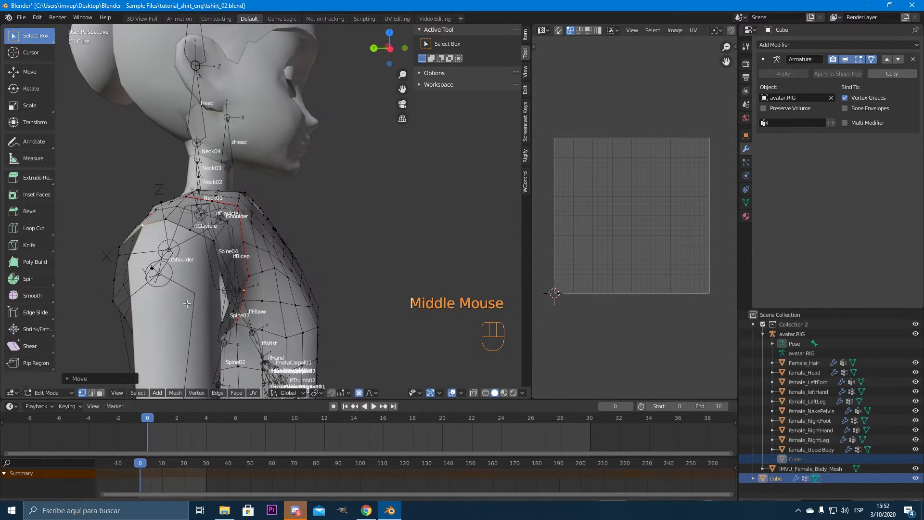
Mark the vertex selection mode with an annotation arrow and delete the annotation
click(45, 139)
drag(80, 341, 82, 362)
drag(78, 364, 93, 366)
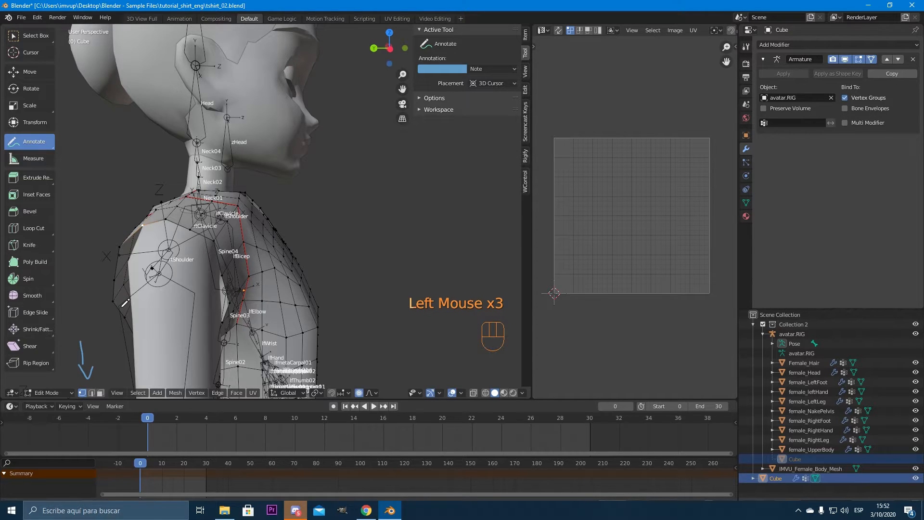
click(515, 67)
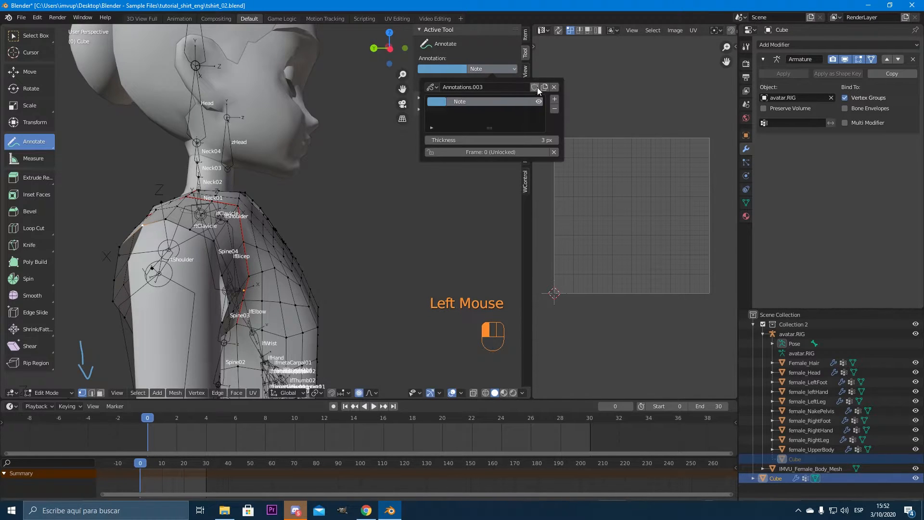
click(553, 87)
middle_drag(166, 291, 315, 295)
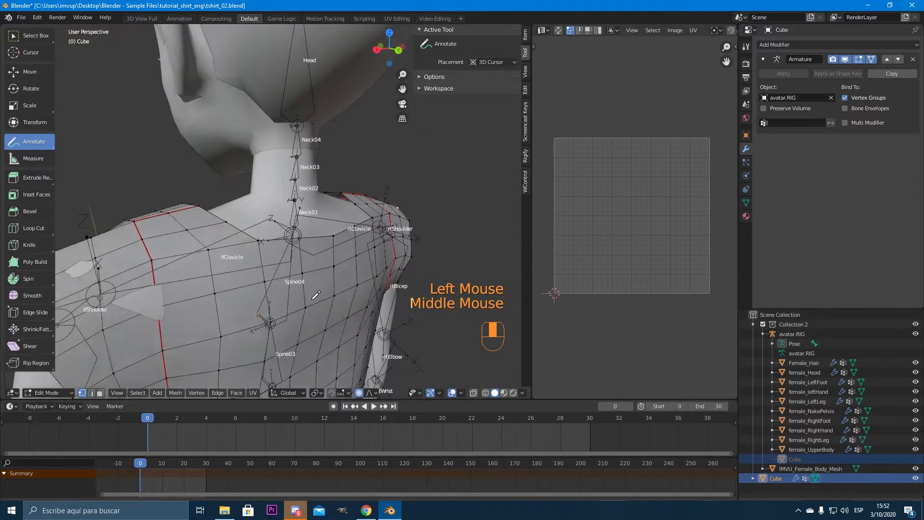
scroll(315, 294, down, 2)
click(210, 296)
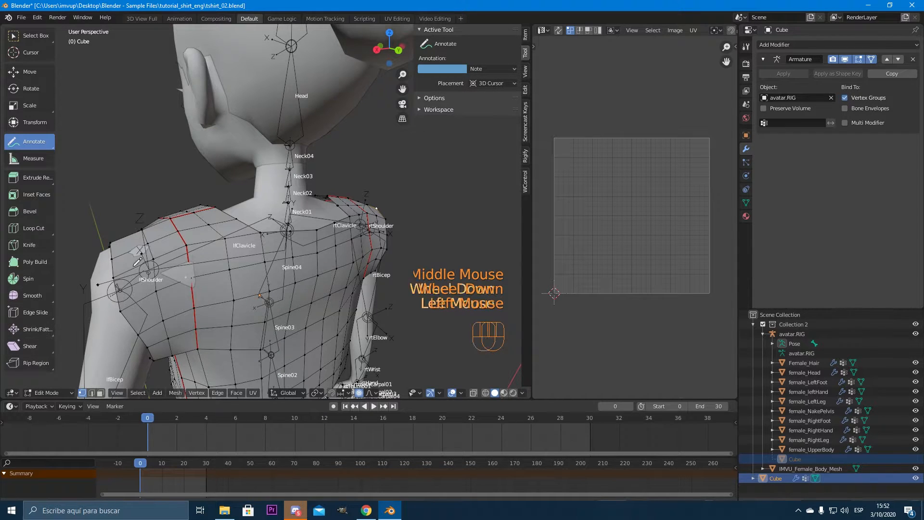
click(481, 68)
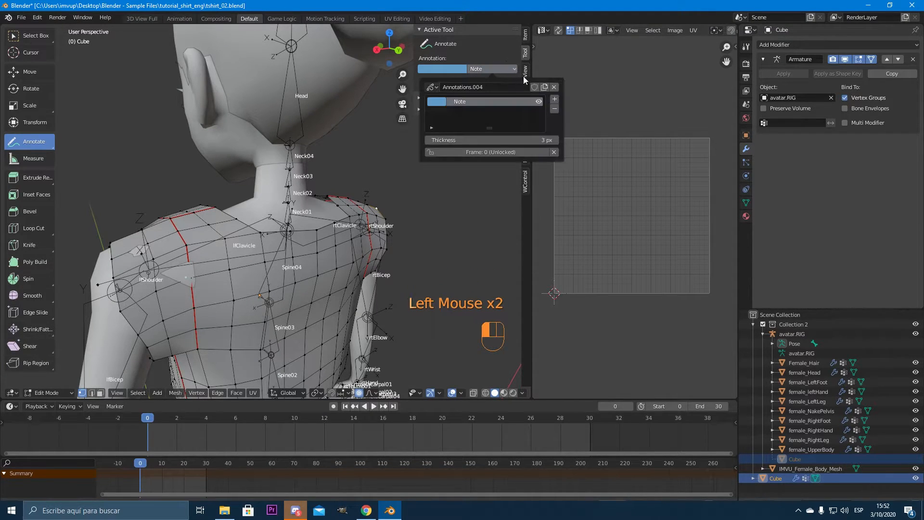
click(553, 87)
Move the seam vertex behind the left shoulder about 0.039 m along the global Y axis to cover the exposed body
click(34, 36)
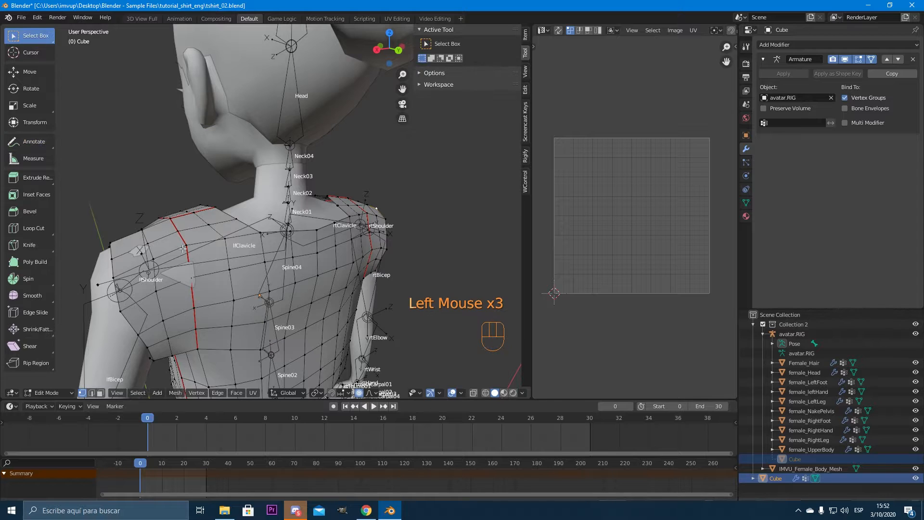
click(192, 280)
middle_drag(188, 308, 202, 305)
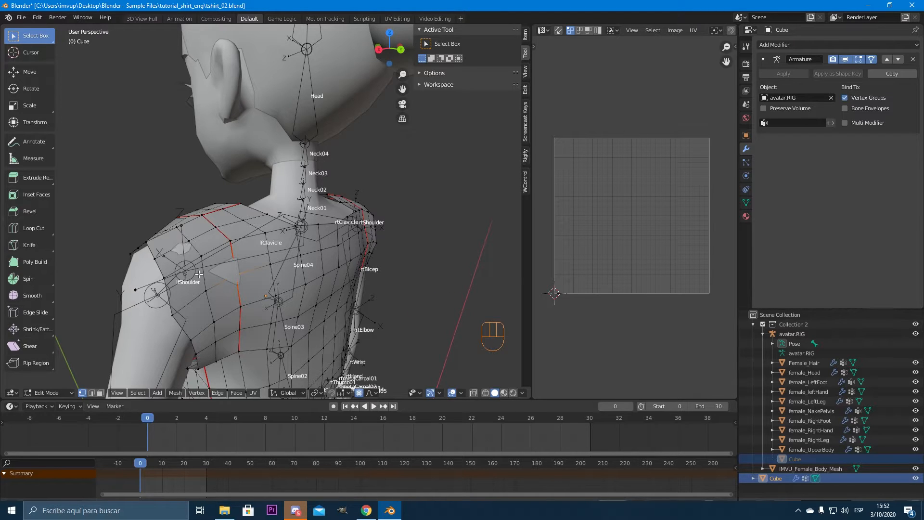
key(g)
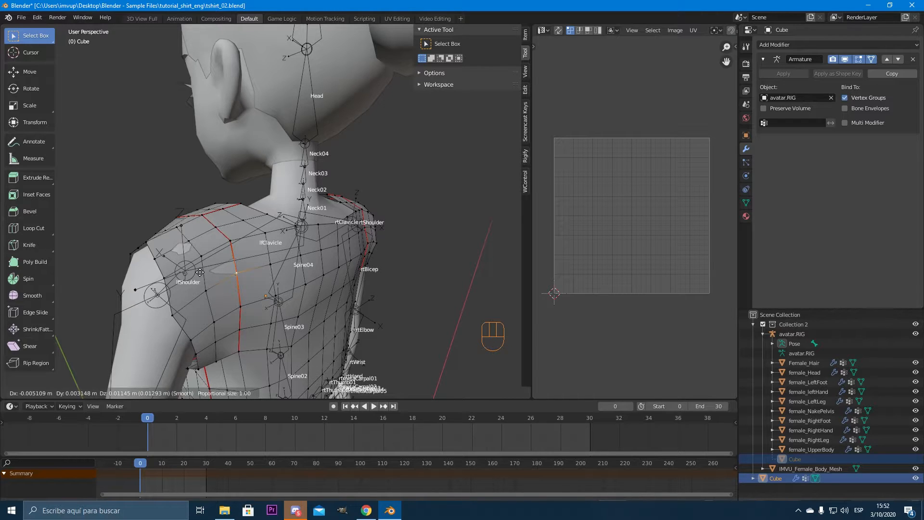
key(y)
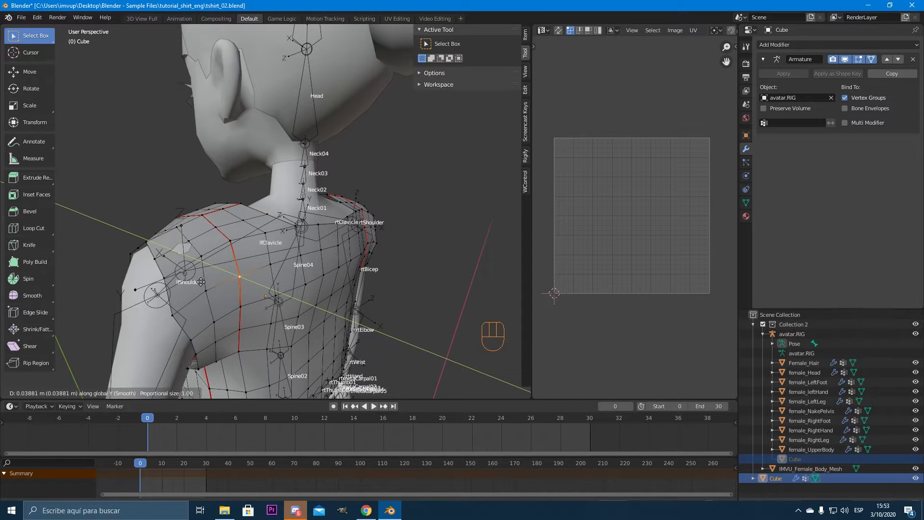
click(199, 282)
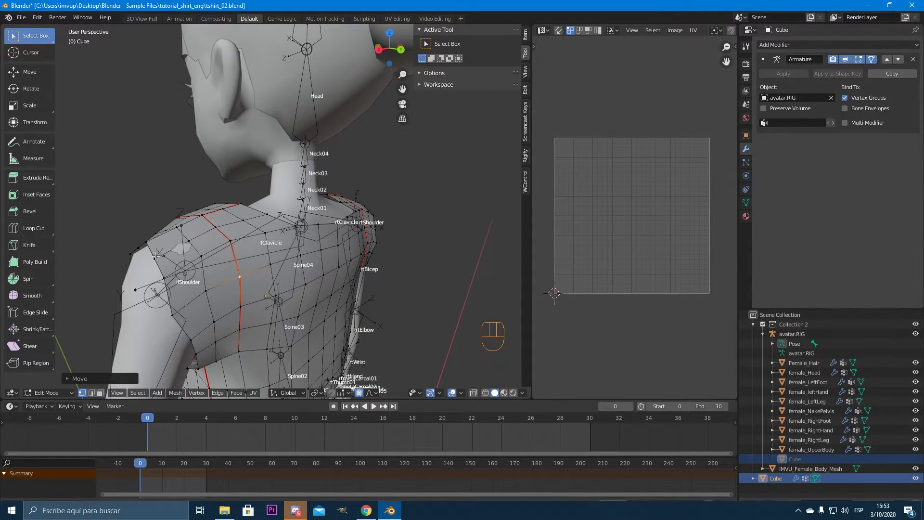
Raise the vertex on top of the left shoulder about 0.033 m along the global Z axis
click(185, 244)
middle_drag(213, 328, 217, 316)
key(g)
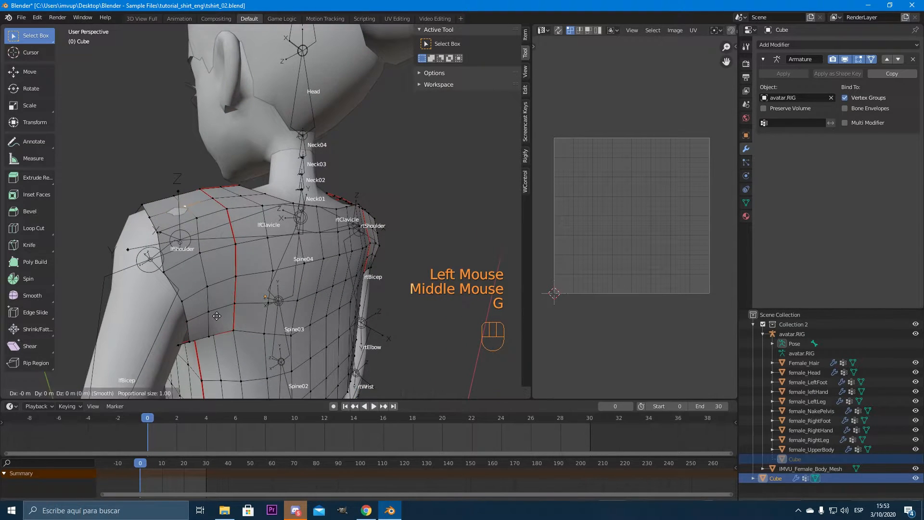
key(z)
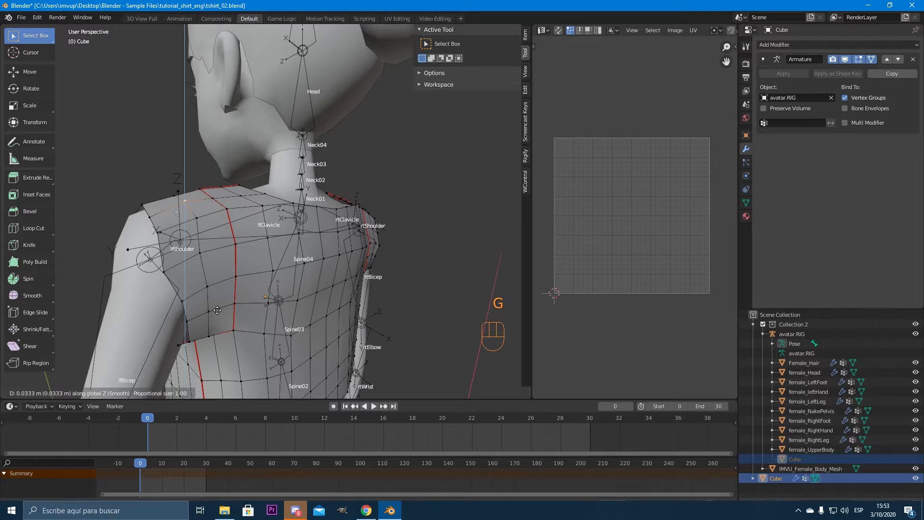
click(217, 310)
Raise the vertex at the back of the left sleeve opening about 0.040 m along the global Z axis
click(151, 221)
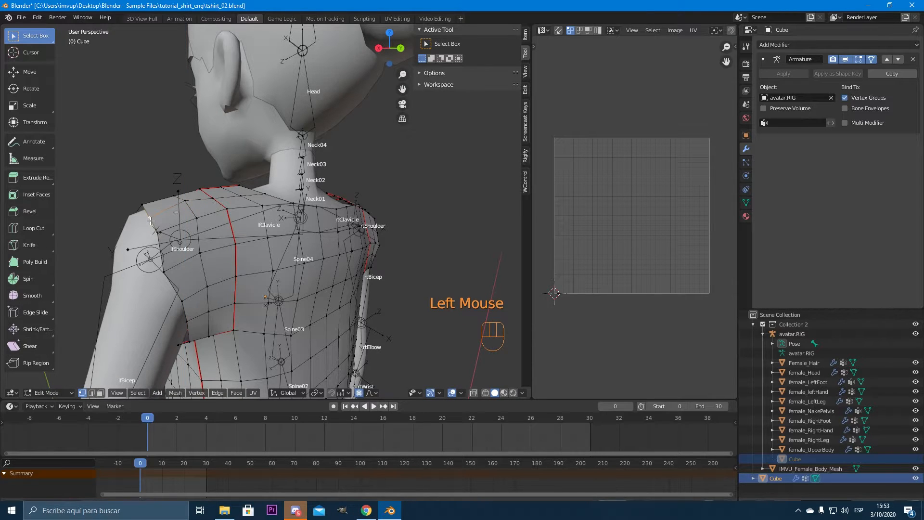
key(g)
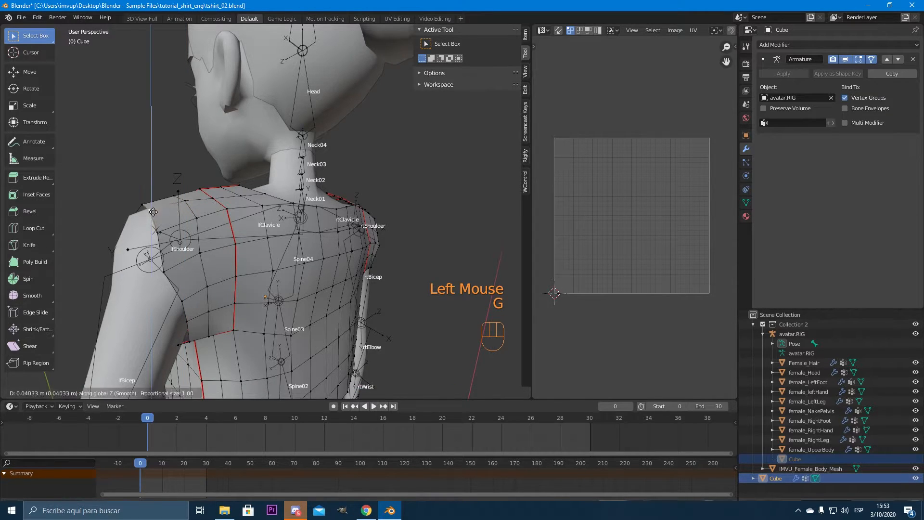
click(152, 235)
Examine the shirt from the front and both sides for body areas that poke through
middle_drag(152, 234, 225, 305)
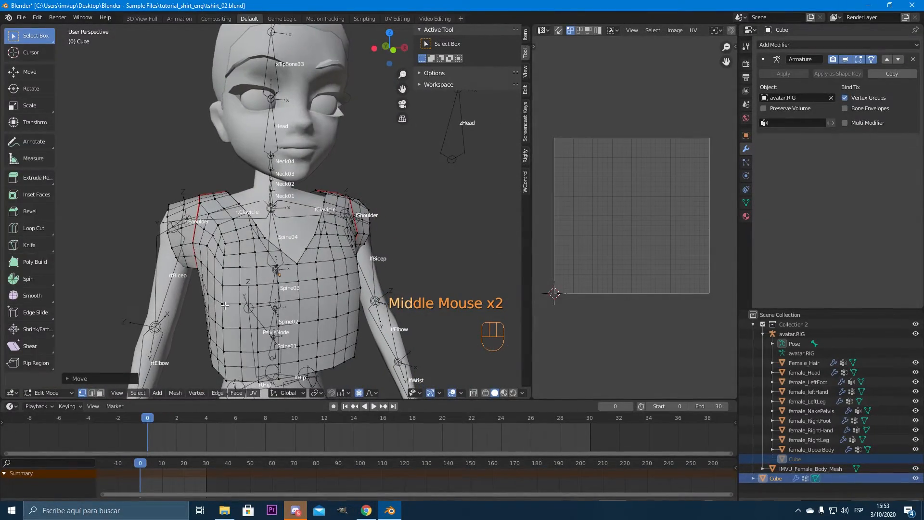
middle_drag(161, 312, 426, 248)
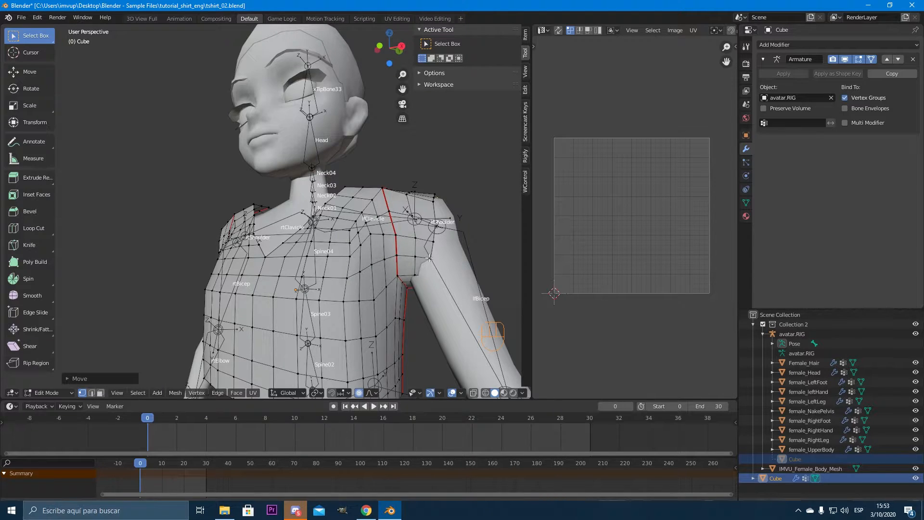
middle_drag(177, 291, 225, 295)
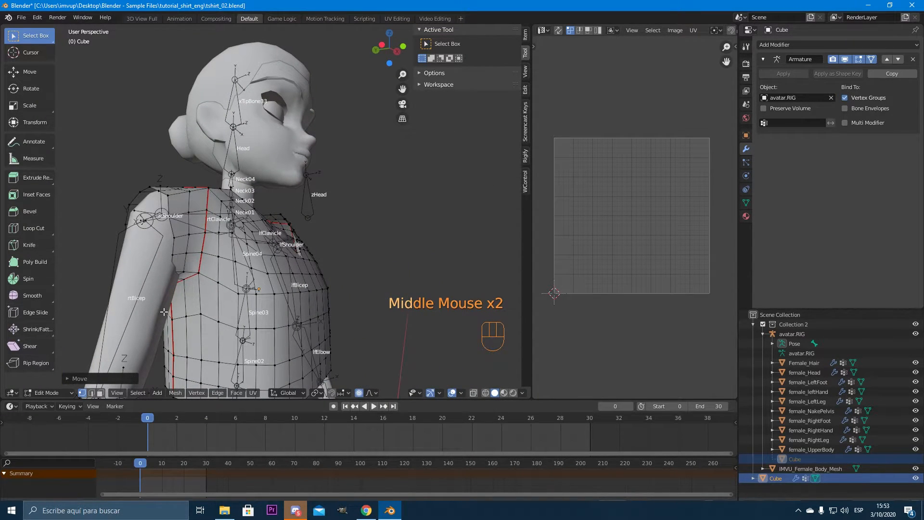
middle_drag(173, 312, 350, 245)
scroll(263, 346, down, 2)
scroll(185, 344, up, 2)
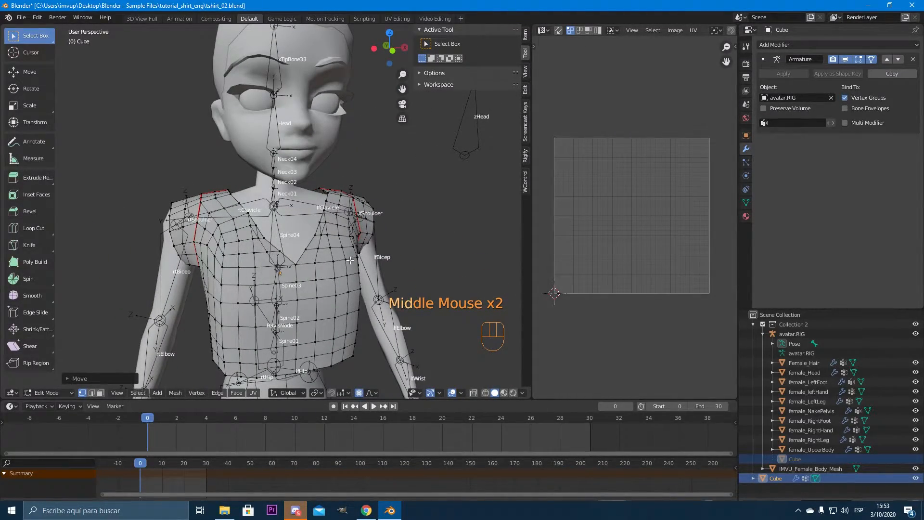
scroll(251, 236, down, 3)
middle_drag(251, 236, 124, 248)
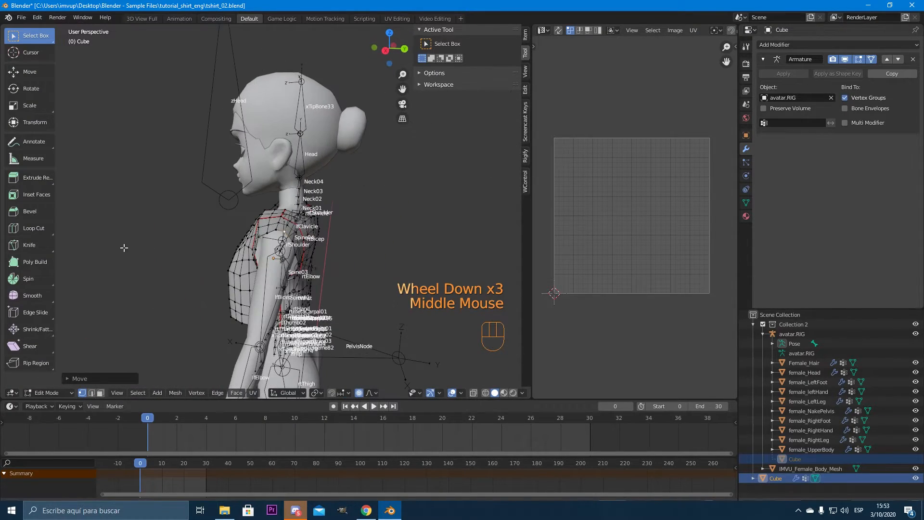
scroll(260, 240, up, 2)
middle_drag(260, 240, 318, 269)
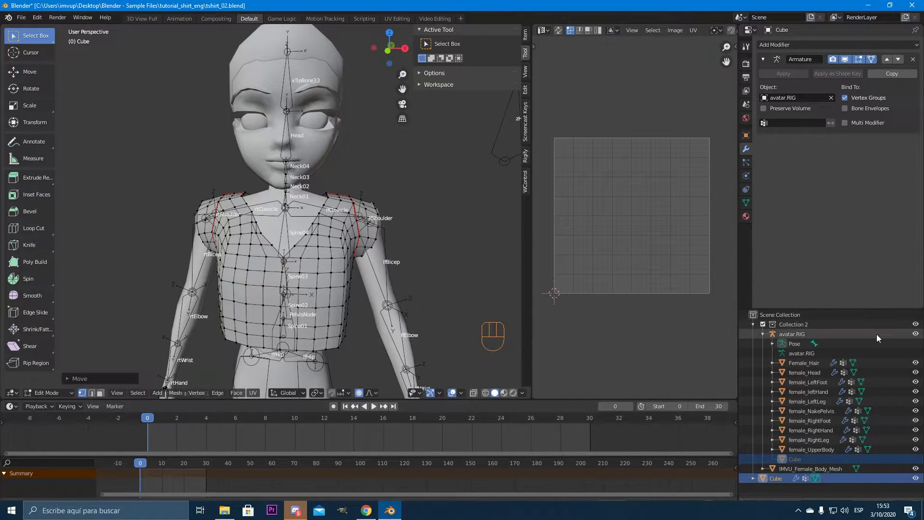
Hide the avatar.RIG armature so only the body and shirt are displayed
click(915, 334)
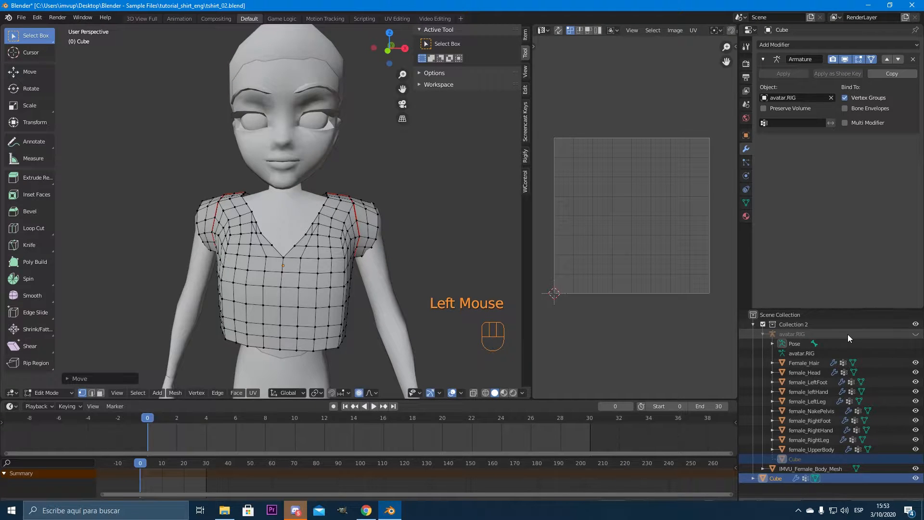
scroll(312, 330, down, 2)
mouse_move(192, 330)
middle_down()
mouse_move(223, 323)
mouse_move(203, 322)
middle_up()
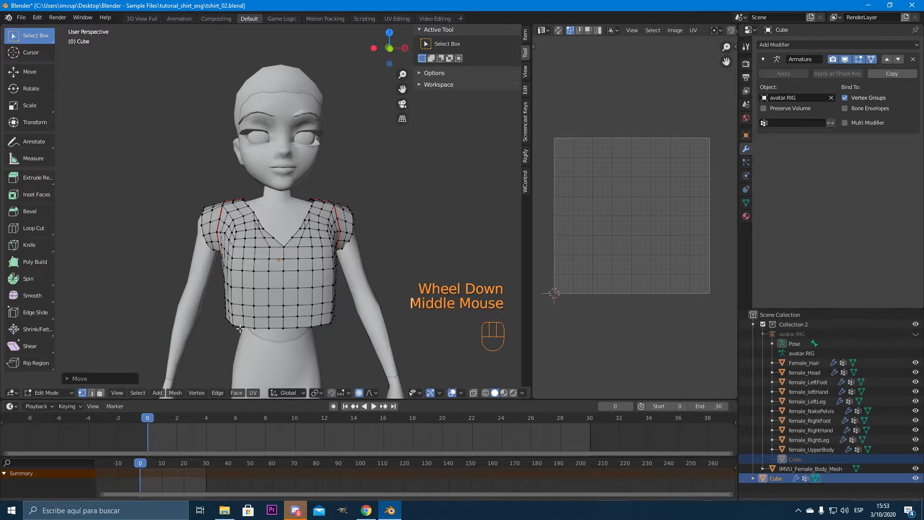
Mark the Edit Mode selector with an annotation arrow, delete the annotation and return to the Select Box tool
double_click(35, 144)
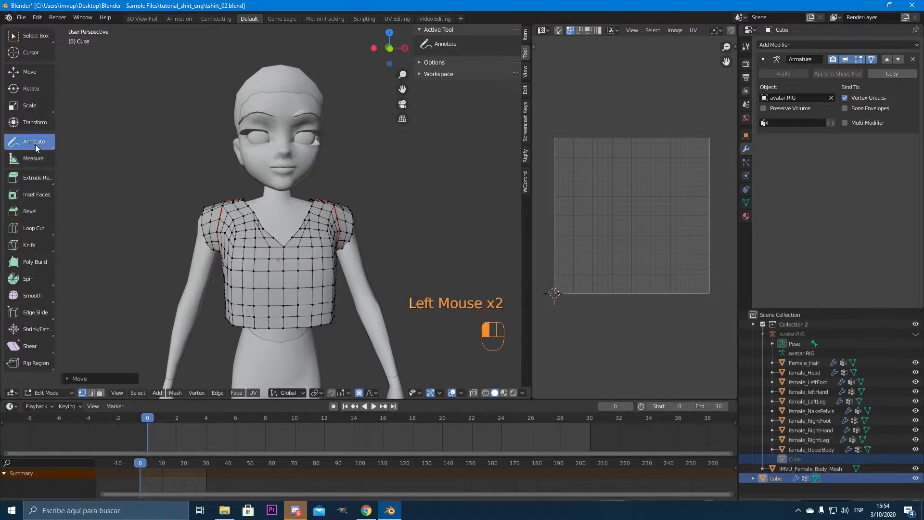
mouse_move(85, 330)
mouse_down()
mouse_move(61, 370)
mouse_move(73, 367)
mouse_up()
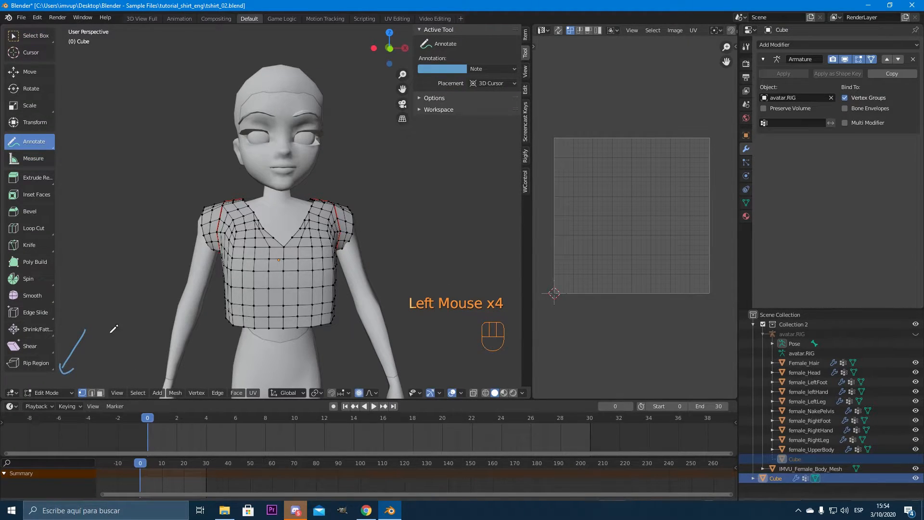
click(513, 70)
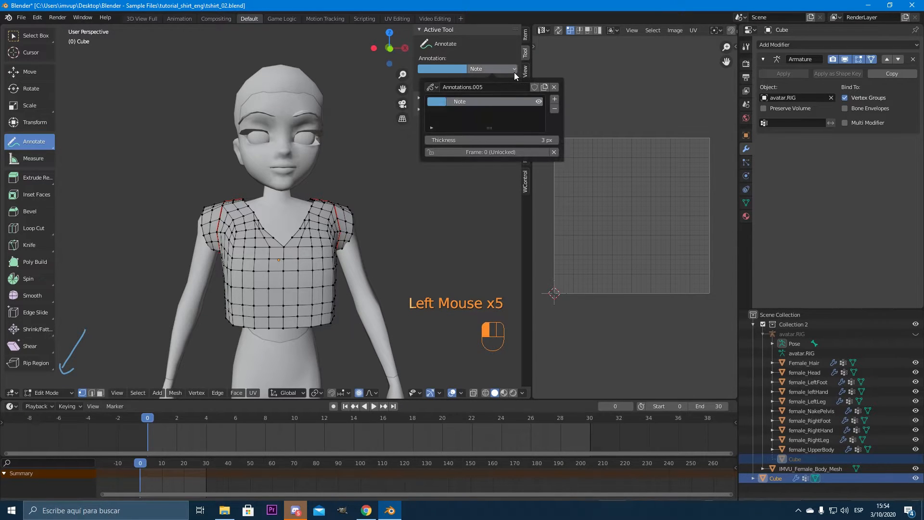
click(553, 87)
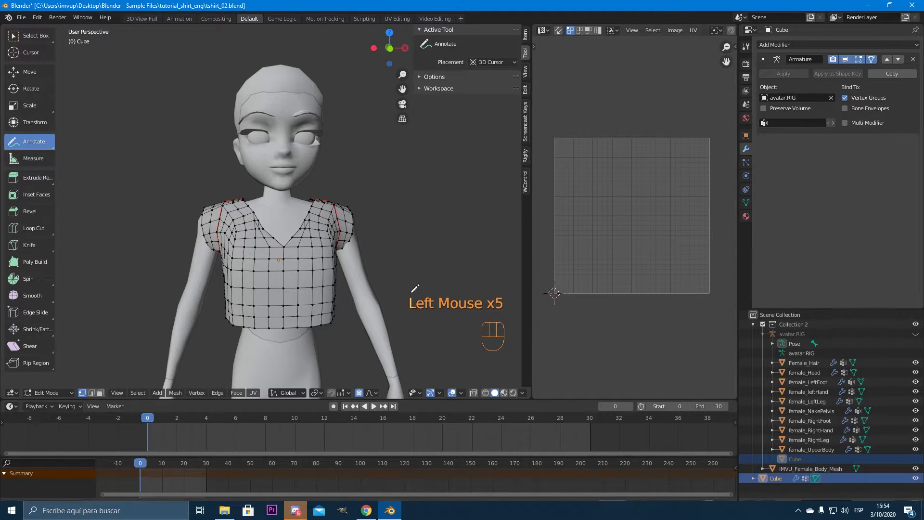
click(30, 35)
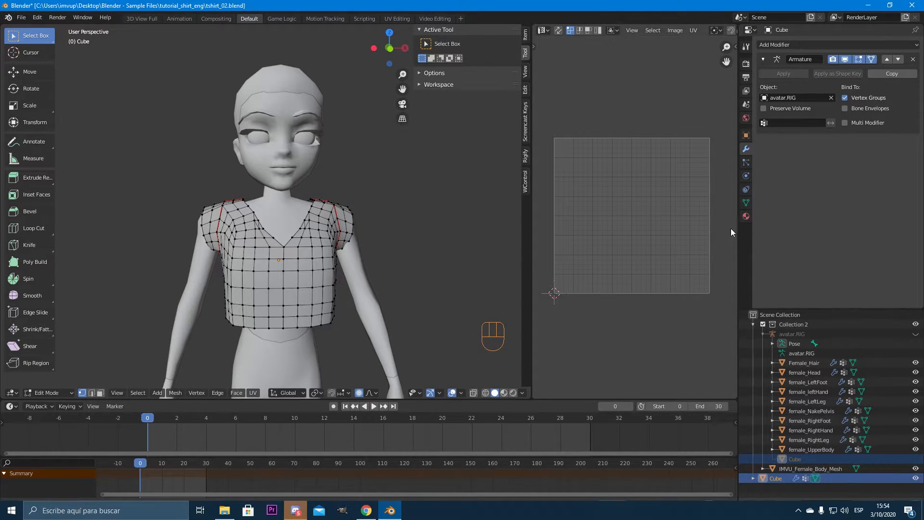
Add a material slot to the shirt mesh and create a new material in it
click(745, 216)
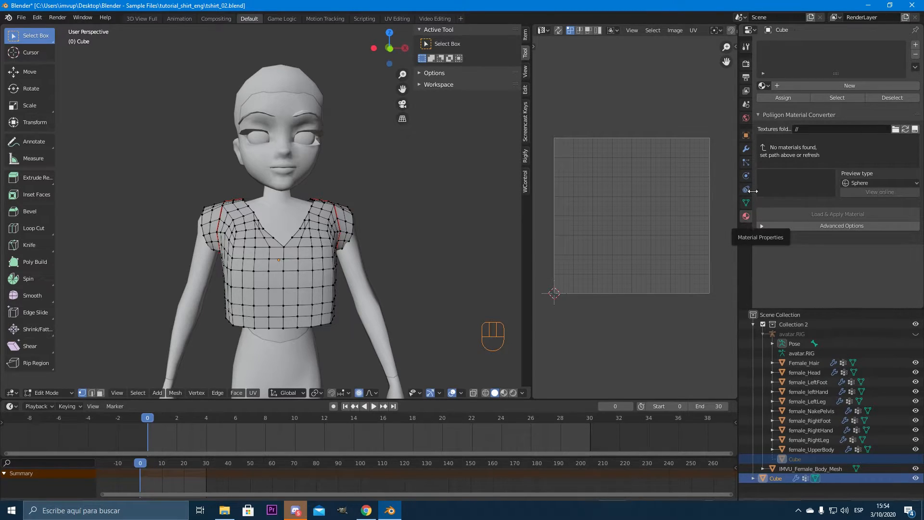
click(915, 45)
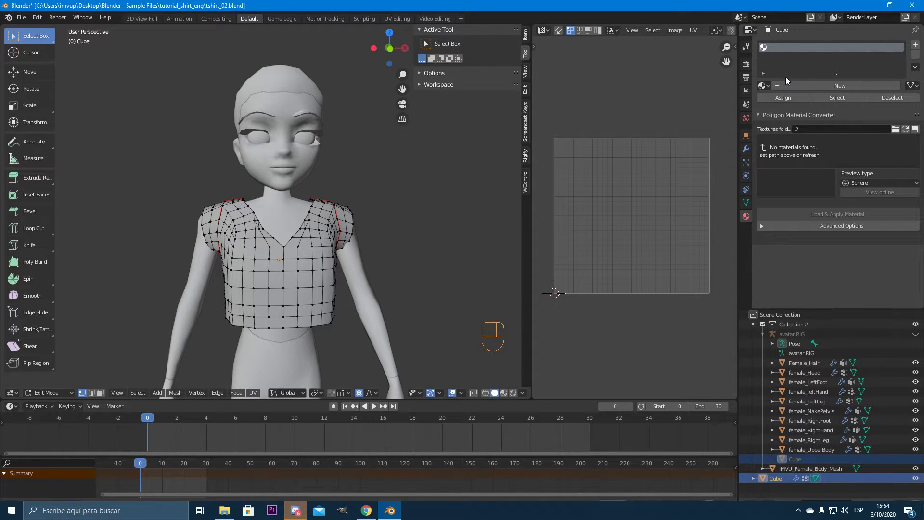
click(810, 86)
middle_drag(406, 230, 363, 235)
scroll(396, 237, down, 2)
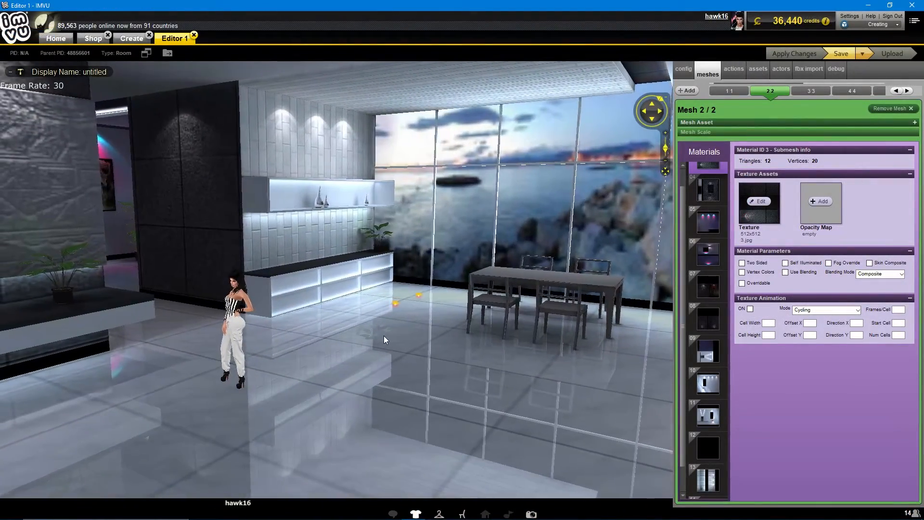
Switch to the IMVU editor and examine the materials with IDs 4 to 9 of the room's Mesh 2
right_drag(383, 336, 459, 341)
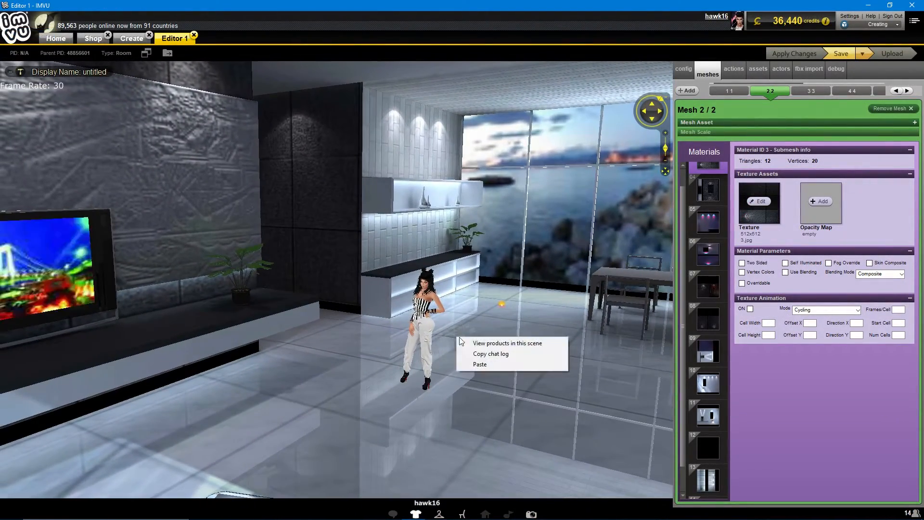
click(708, 194)
click(710, 225)
click(712, 260)
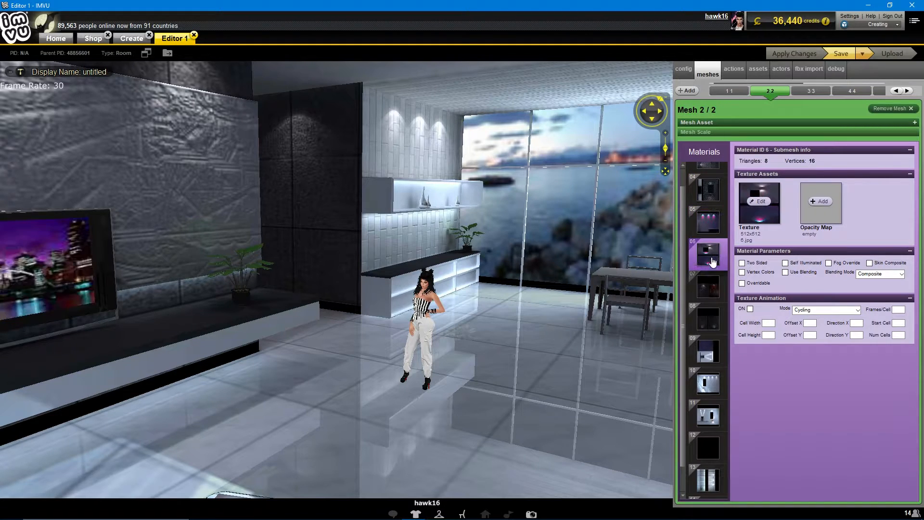
click(714, 293)
click(715, 320)
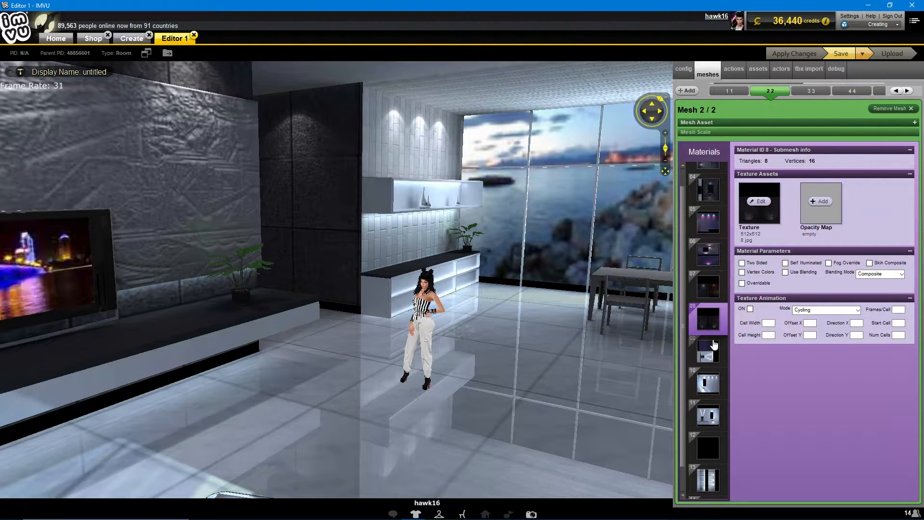
click(713, 351)
scroll(714, 366, down, 1)
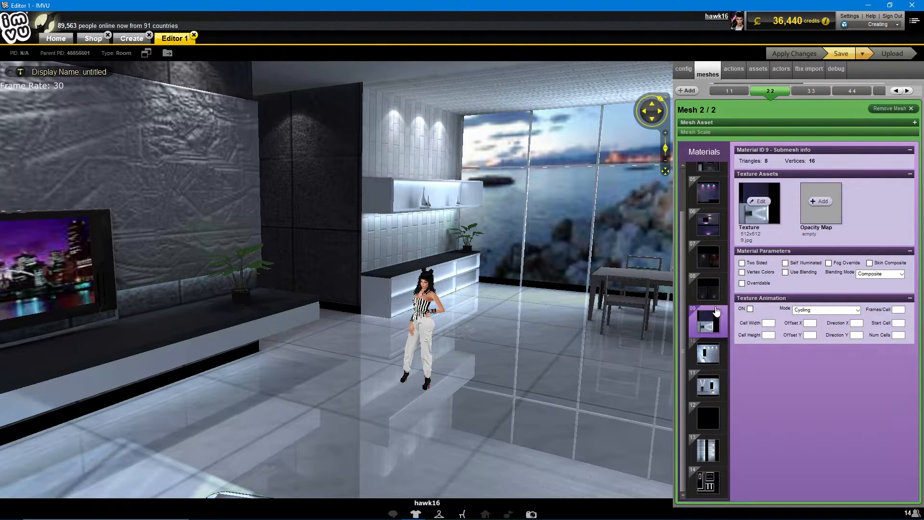
Look through the material list of Mesh 3 and open the materials of Mesh 4
click(803, 94)
scroll(710, 234, down, 4)
scroll(709, 234, down, 2)
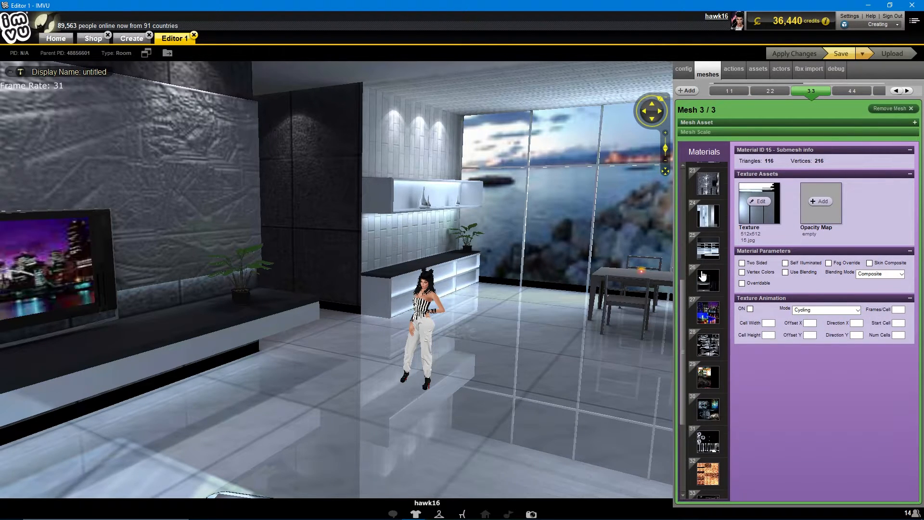
scroll(711, 322, down, 4)
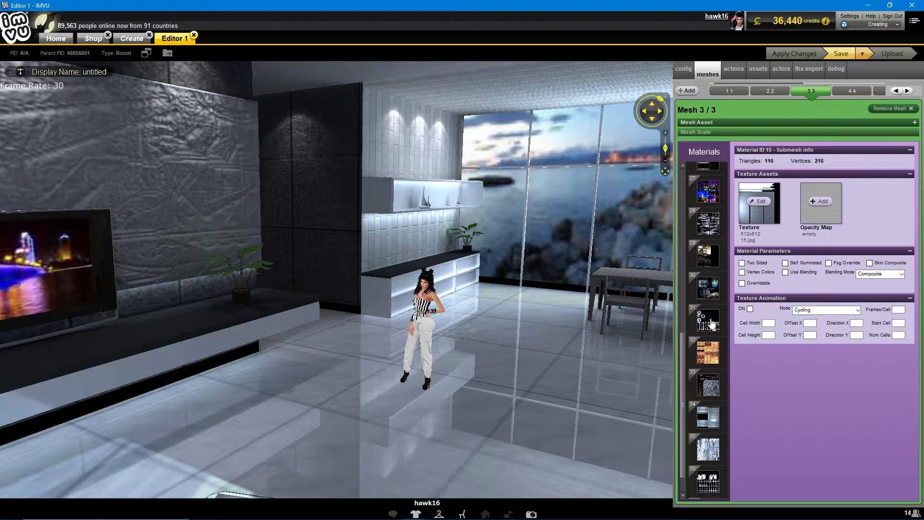
scroll(711, 323, down, 1)
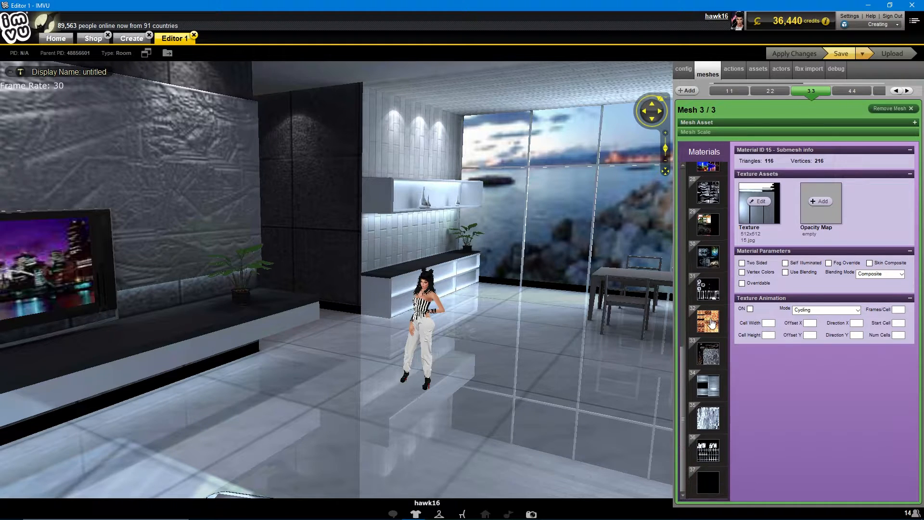
click(851, 91)
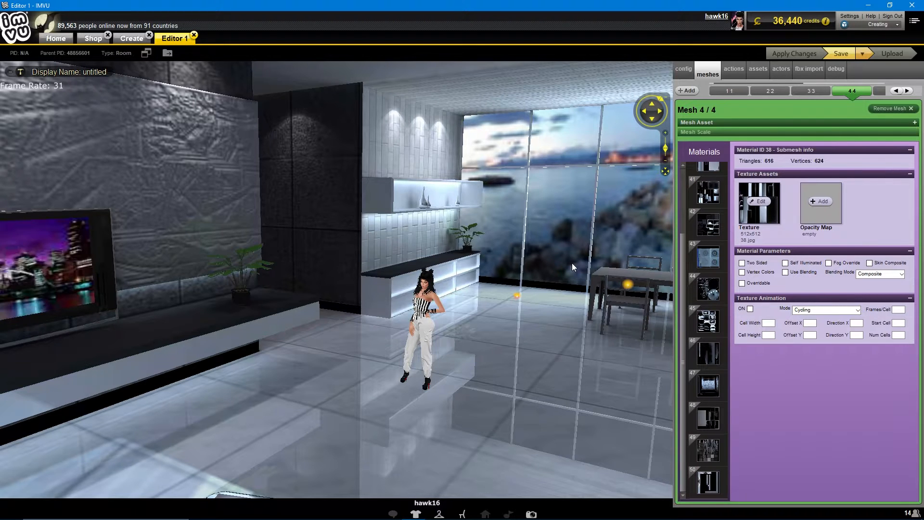
View the room's living area with the sofas and television in the scene preview
drag(529, 266, 379, 270)
scroll(378, 269, down, 2)
right_drag(379, 270, 439, 268)
drag(426, 271, 377, 284)
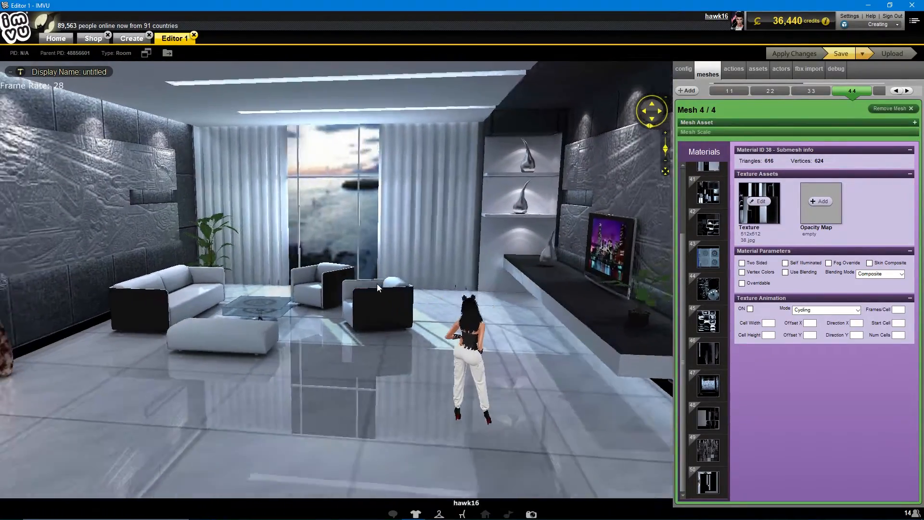
scroll(373, 284, up, 2)
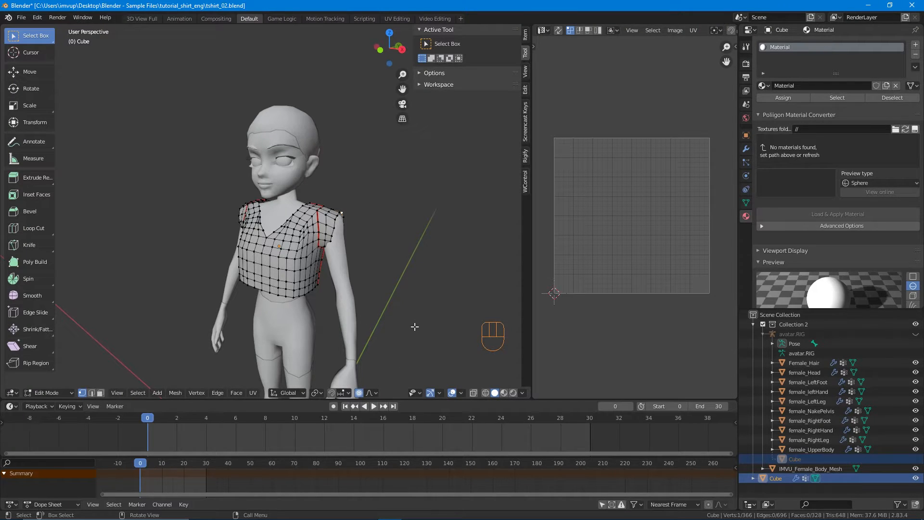
Select the whole shirt mesh and rename its material to shirt [00]
key(a)
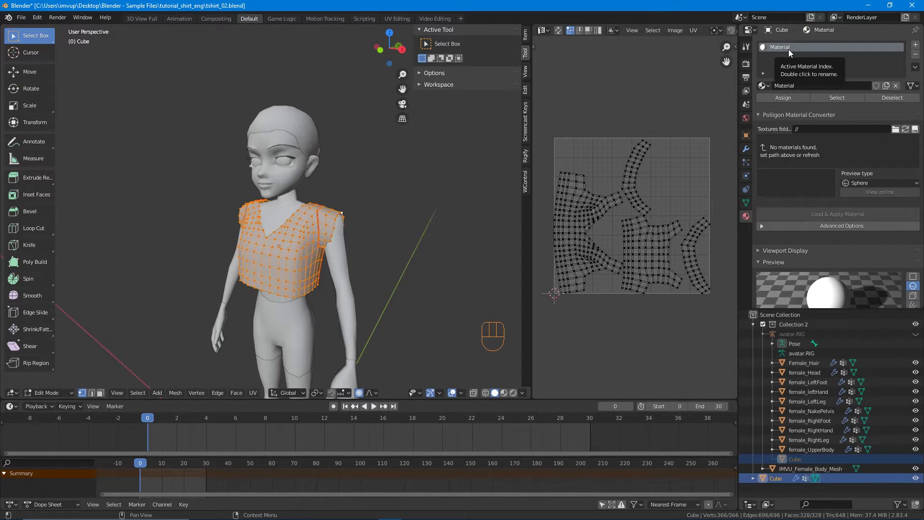
click(801, 86)
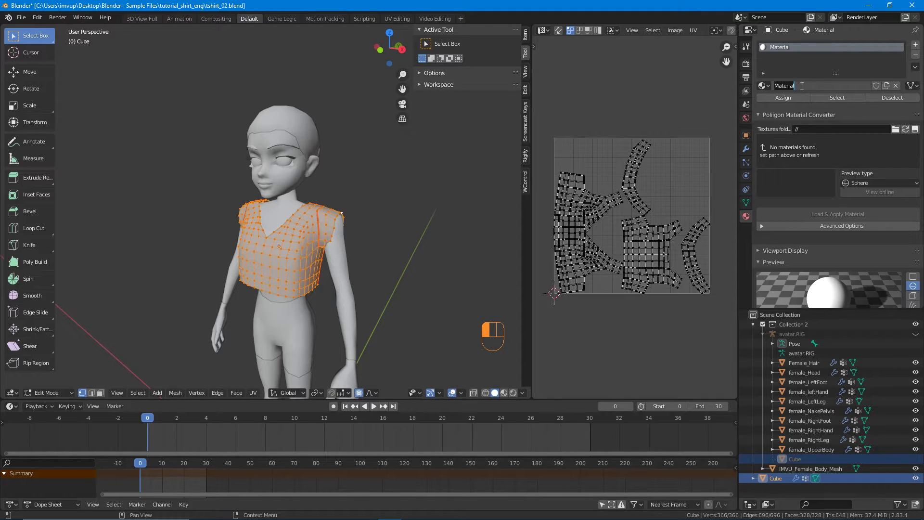
text(shirt)
key(super+space)
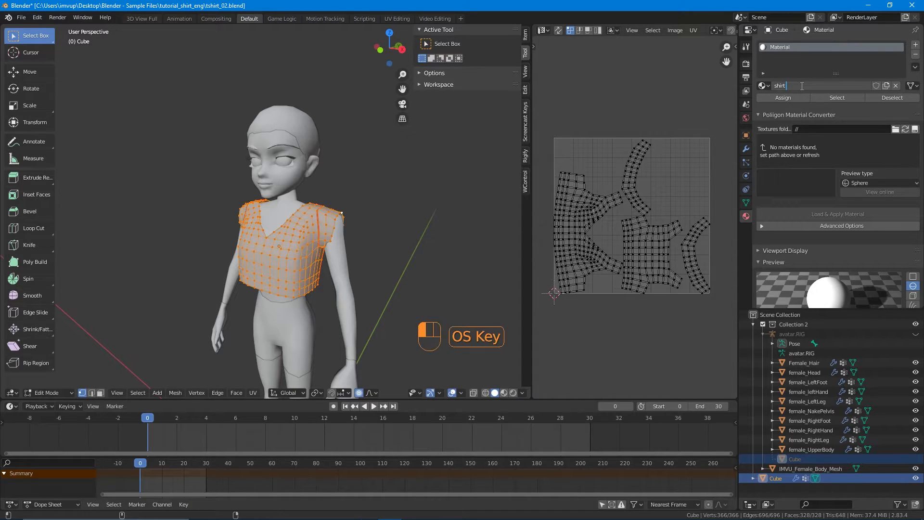
key(super+space)
key(super+space)
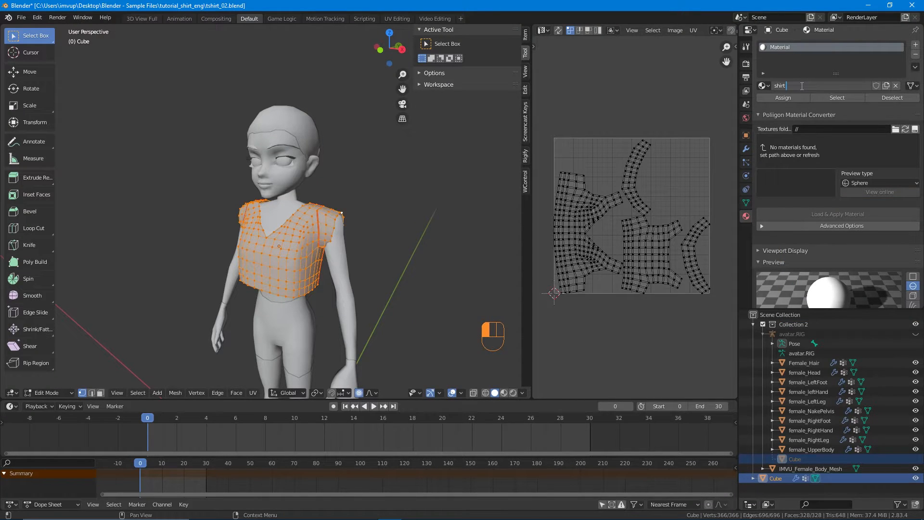
text(&)
key(BackSpace)
key(BackSpace)
text((0)
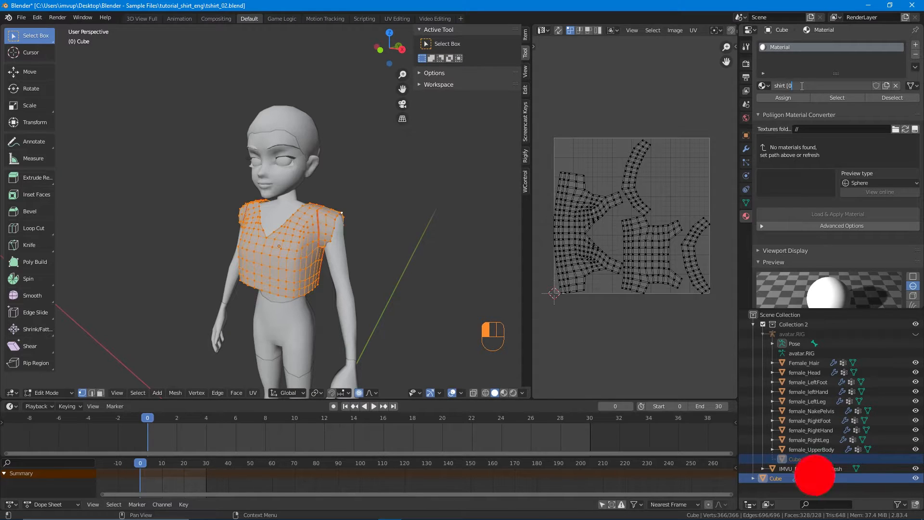
text(0))
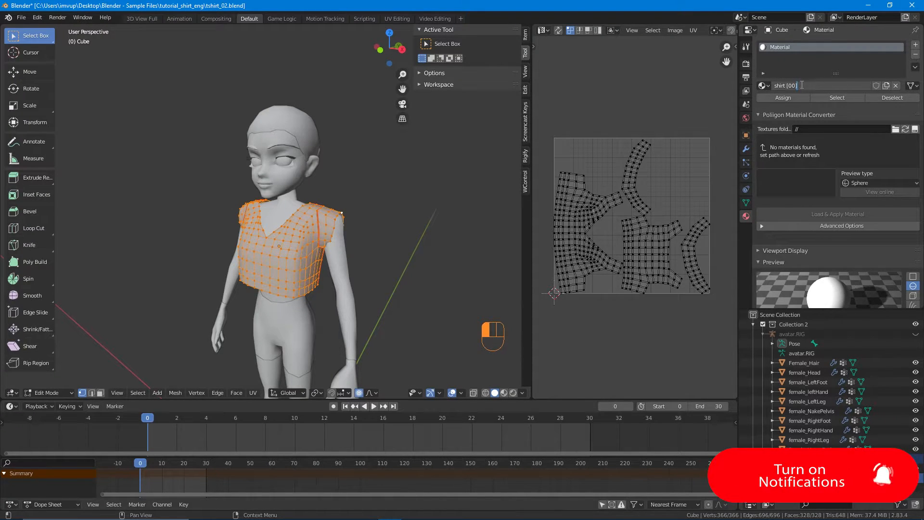
drag(790, 85, 786, 86)
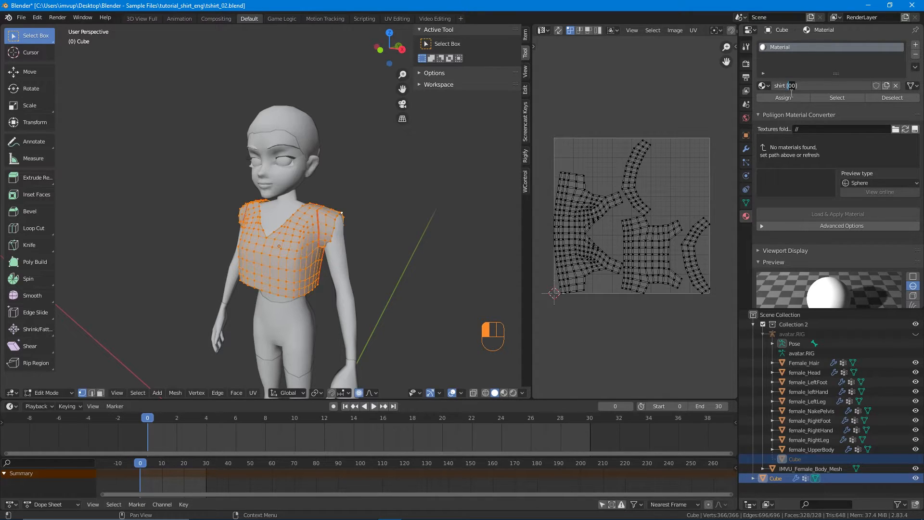
key(Return)
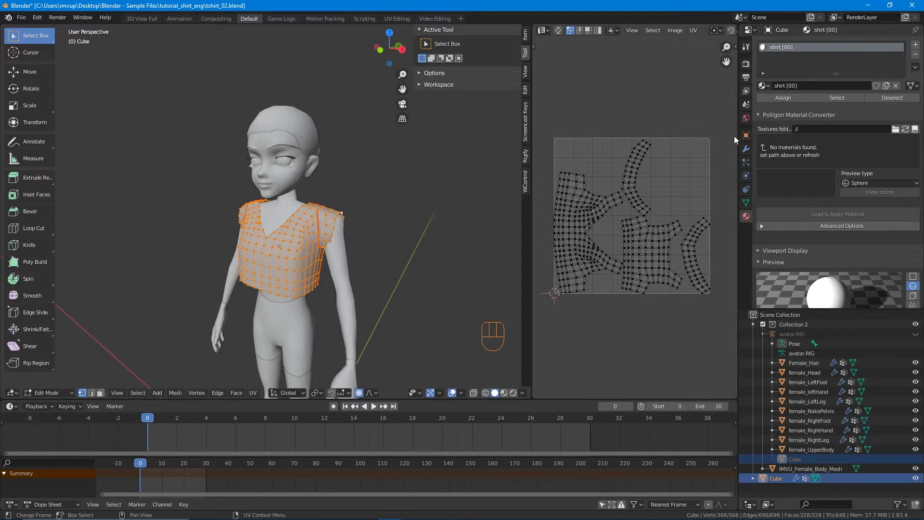
Assign the shirt [00] material to the selected faces and check the assignment by deselecting and reselecting its faces all around
click(783, 98)
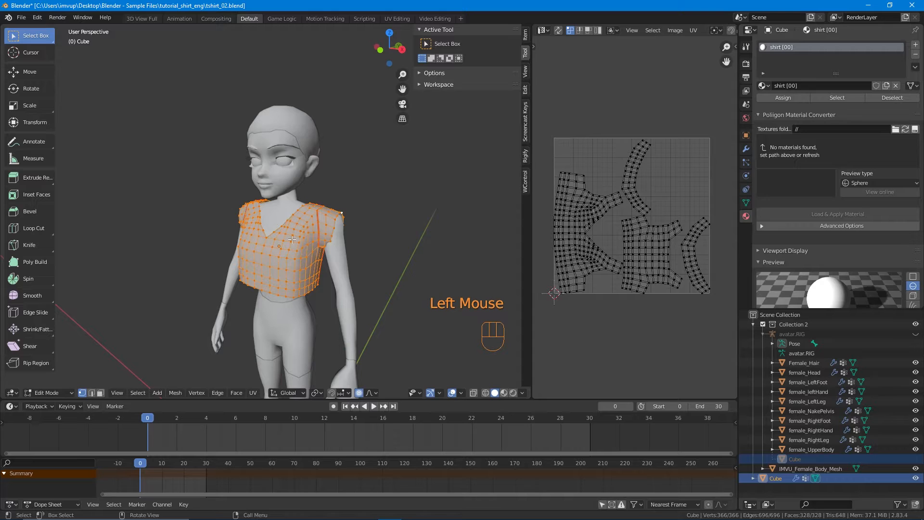
middle_drag(400, 245, 337, 240)
click(768, 97)
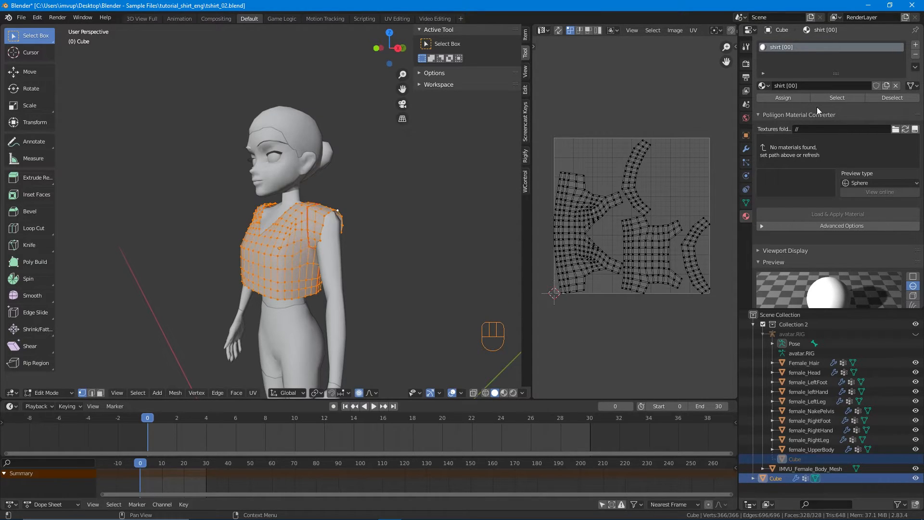
click(899, 99)
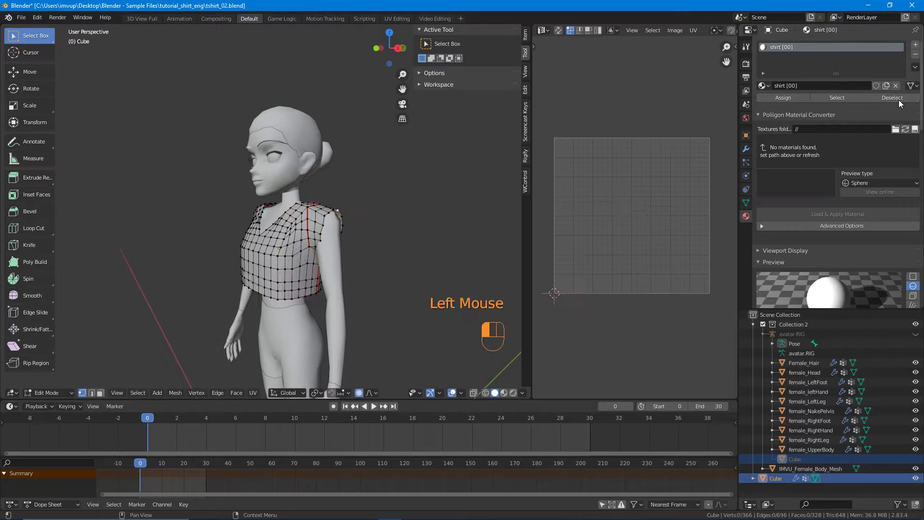
click(846, 97)
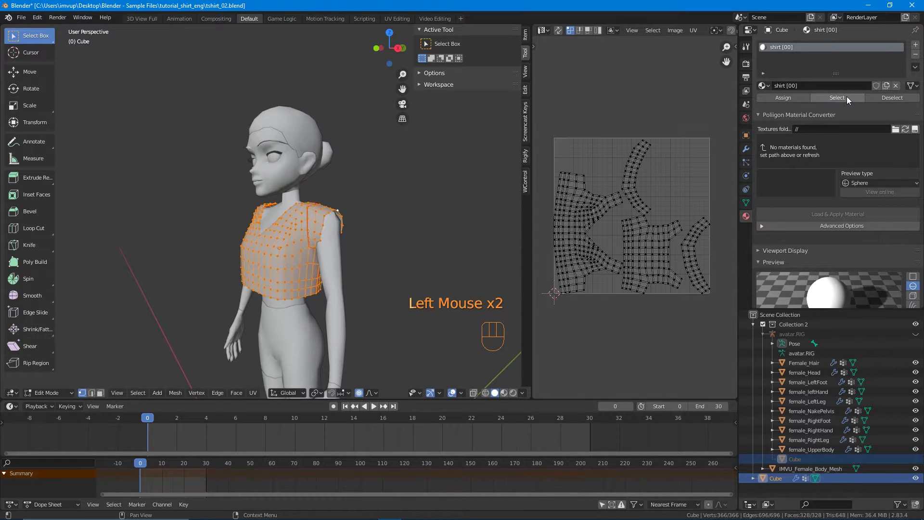
middle_drag(395, 207, 190, 212)
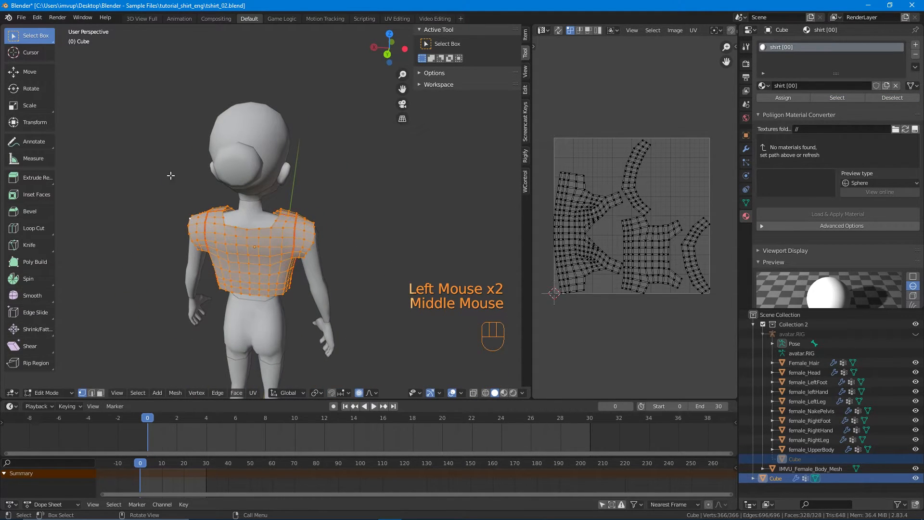
middle_drag(228, 251, 188, 255)
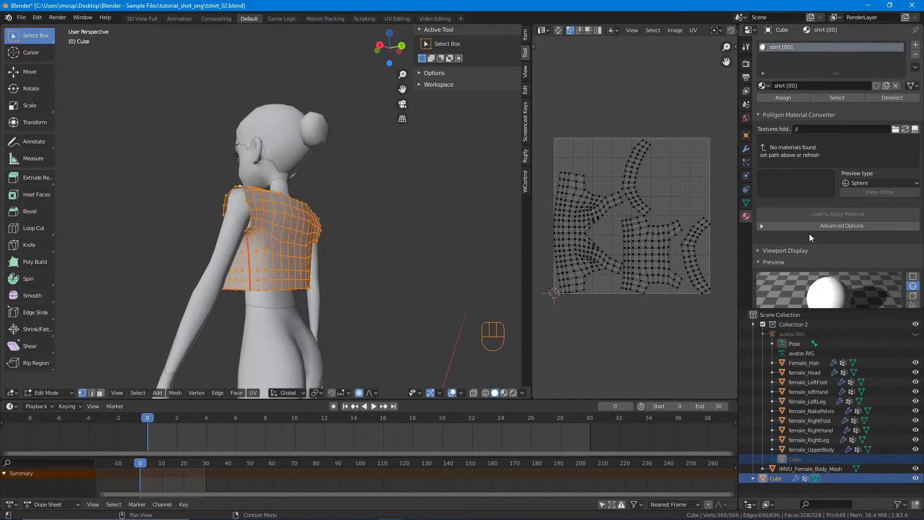
Enlarge the timeline area below the viewport and change it to the Shader Editor
scroll(809, 233, down, 10)
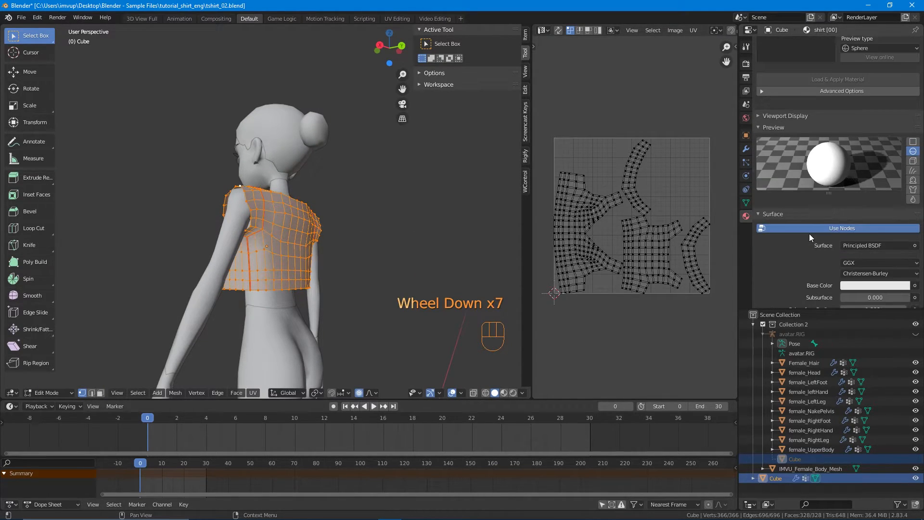
drag(515, 399, 517, 202)
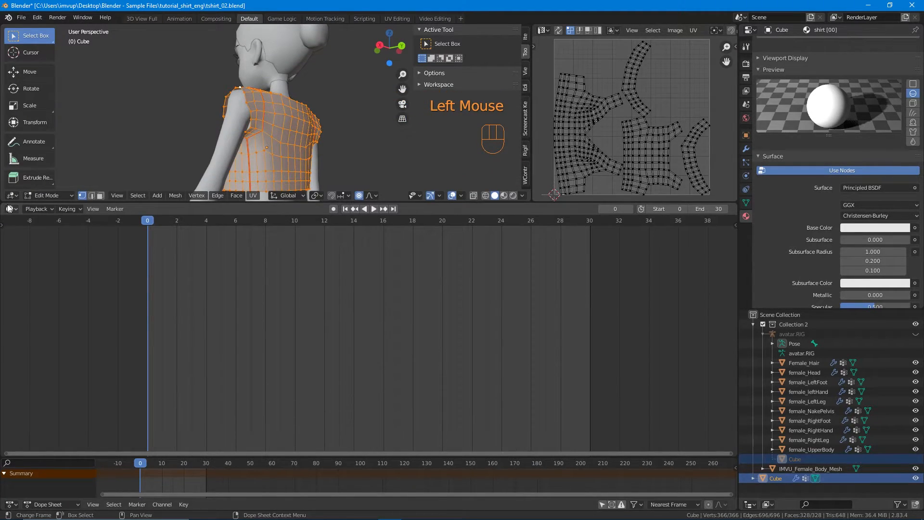
drag(161, 202, 161, 327)
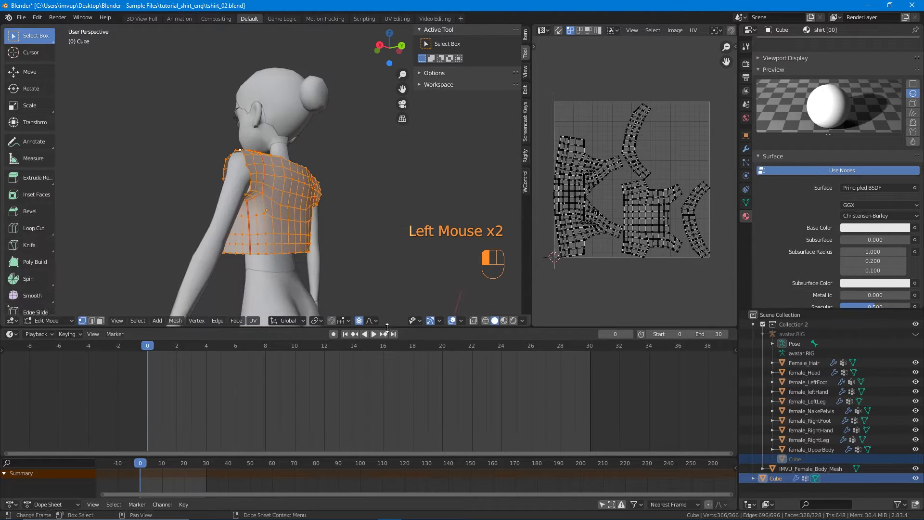
click(17, 334)
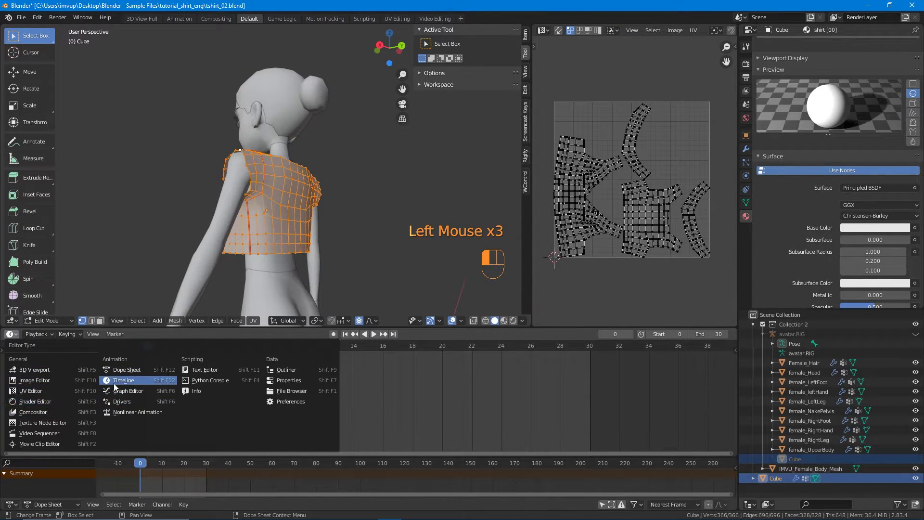
click(155, 381)
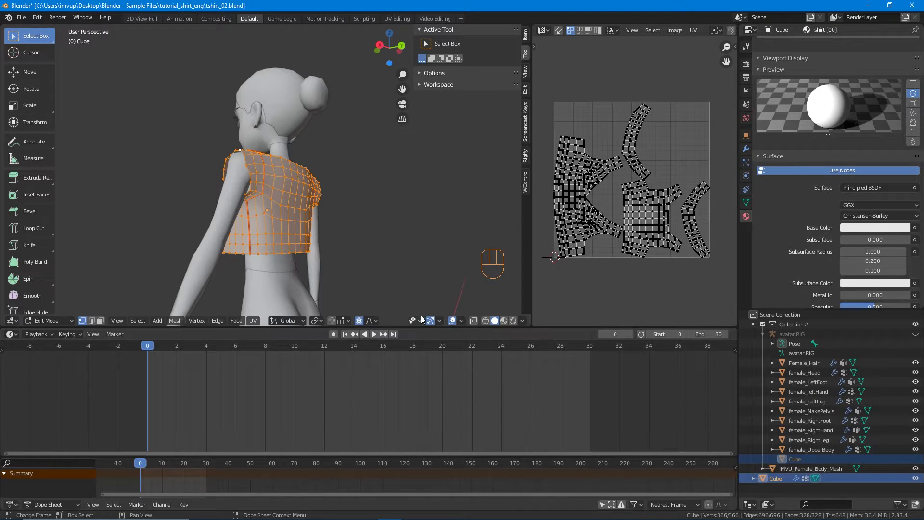
click(16, 334)
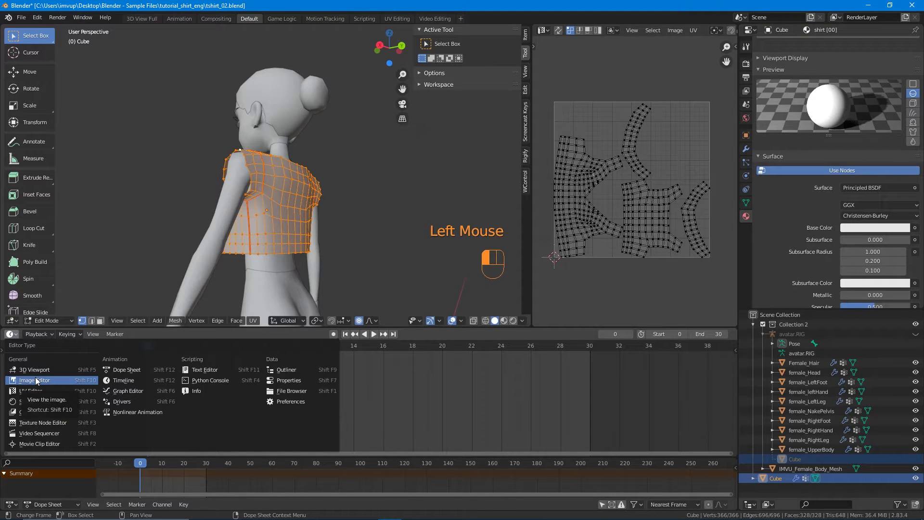
click(18, 335)
click(18, 336)
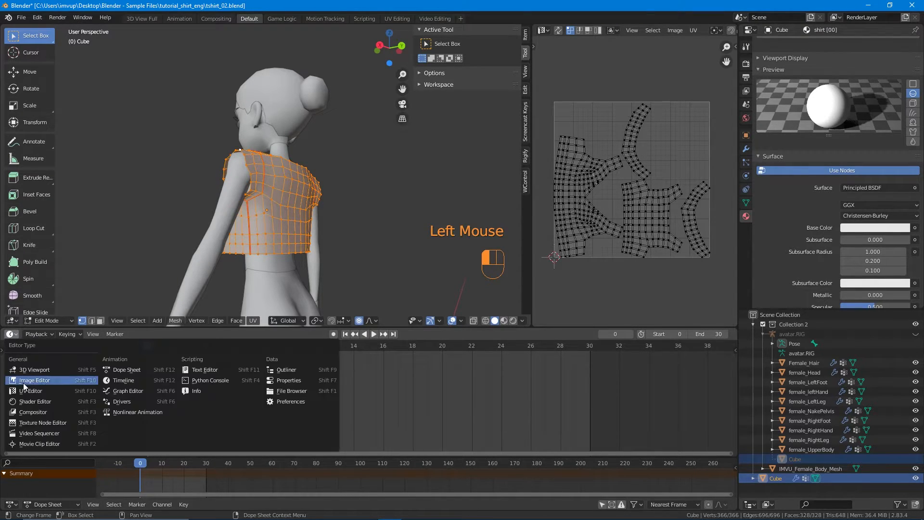
click(30, 405)
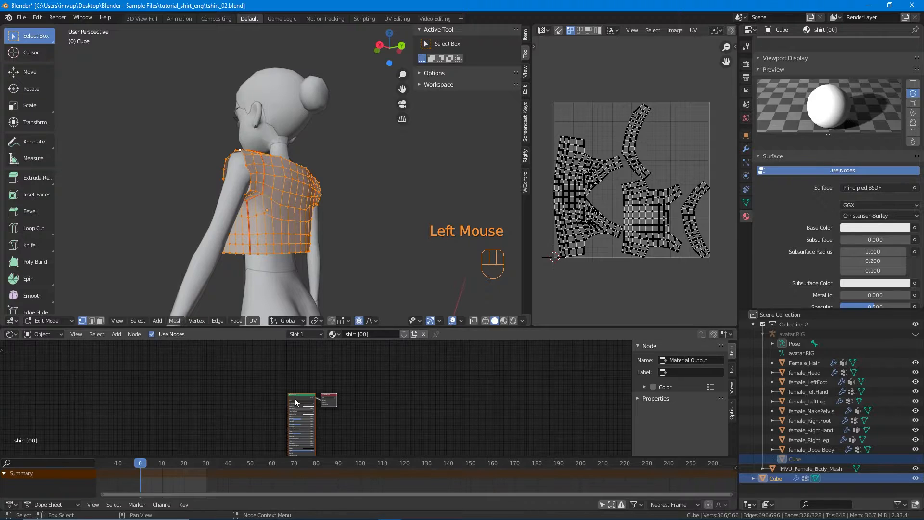
Set the Principled BSDF base color of the shirt material to pink and display the viewport in Material Preview shading
middle_drag(303, 405, 226, 449)
scroll(341, 401, up, 14)
scroll(341, 400, up, 1)
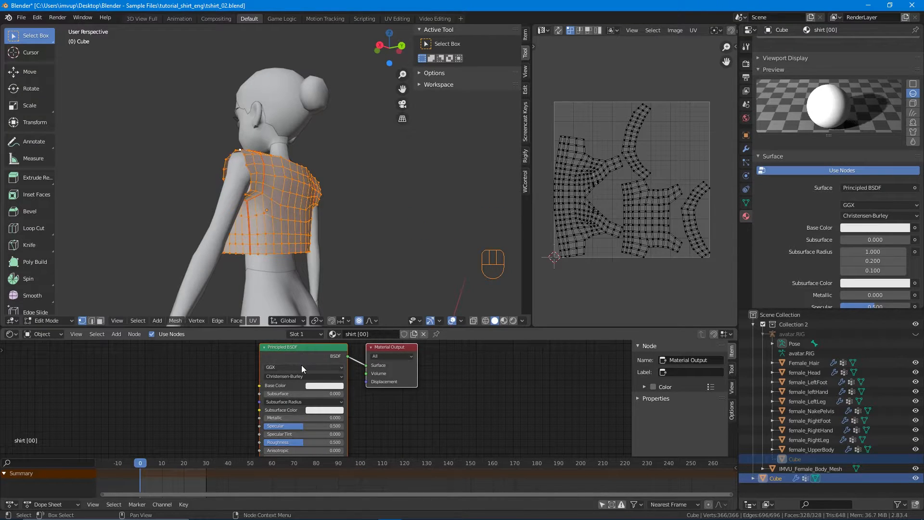
scroll(301, 365, down, 2)
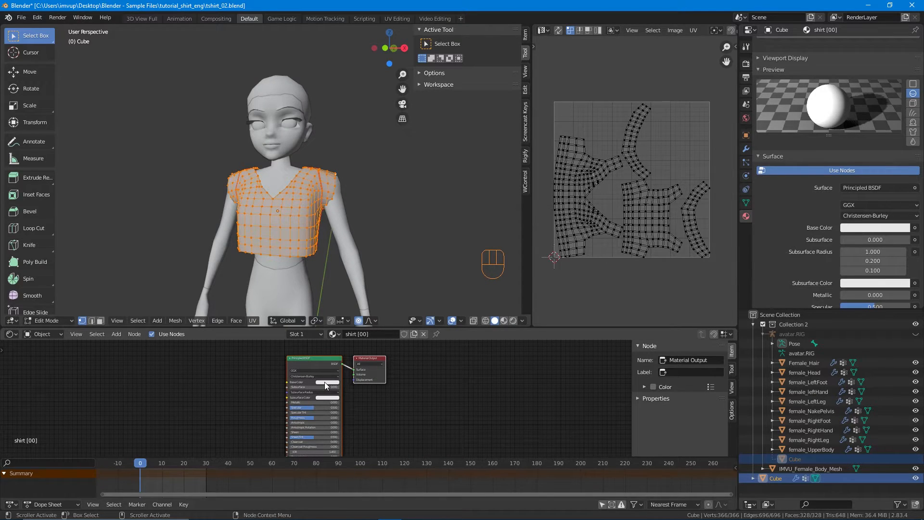
click(234, 362)
click(328, 382)
click(331, 382)
mouse_move(331, 329)
mouse_down()
mouse_move(346, 323)
mouse_move(344, 336)
mouse_up()
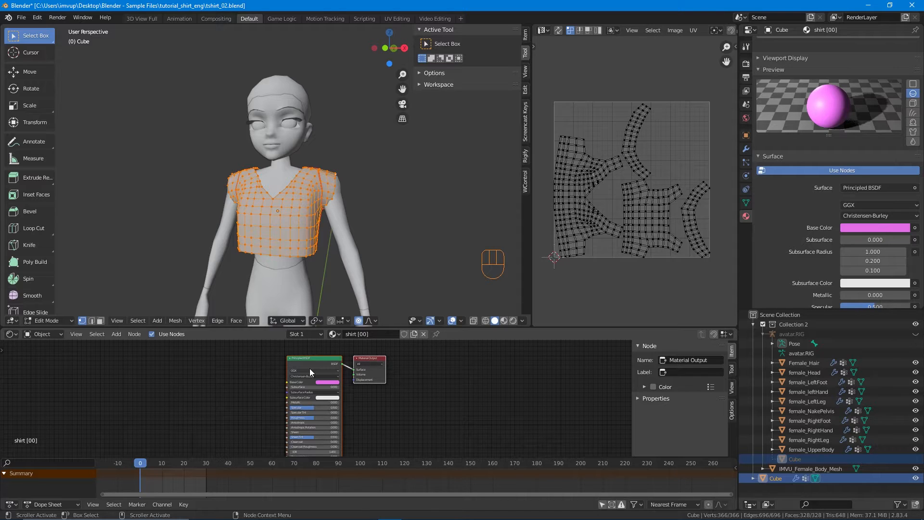
click(504, 321)
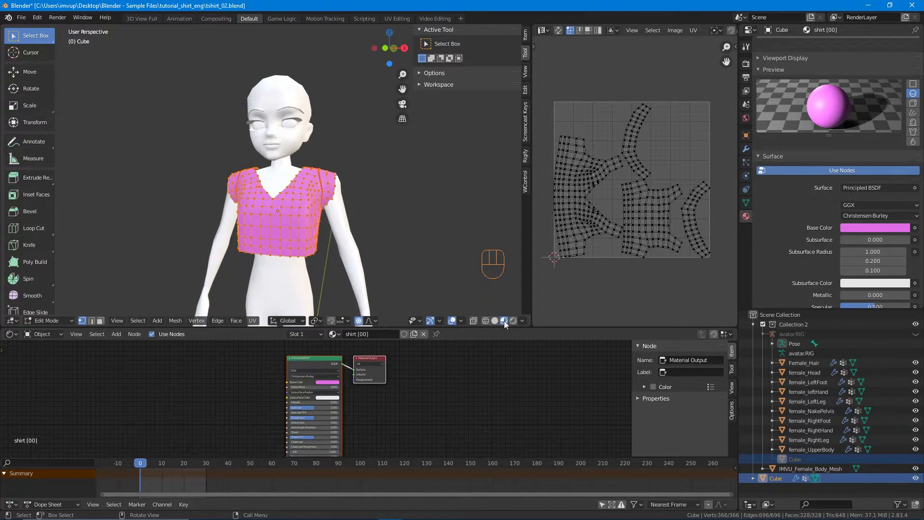
mouse_move(381, 273)
middle_down()
mouse_move(314, 280)
mouse_move(373, 272)
middle_up()
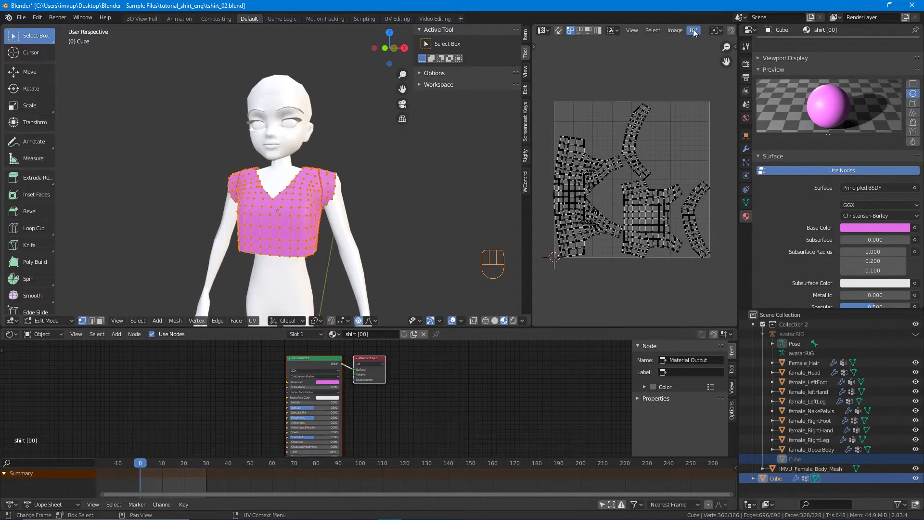
Create a new blank 1024 x 1024 px image named shirt with a purple-magenta fill color in the UV editor
click(677, 30)
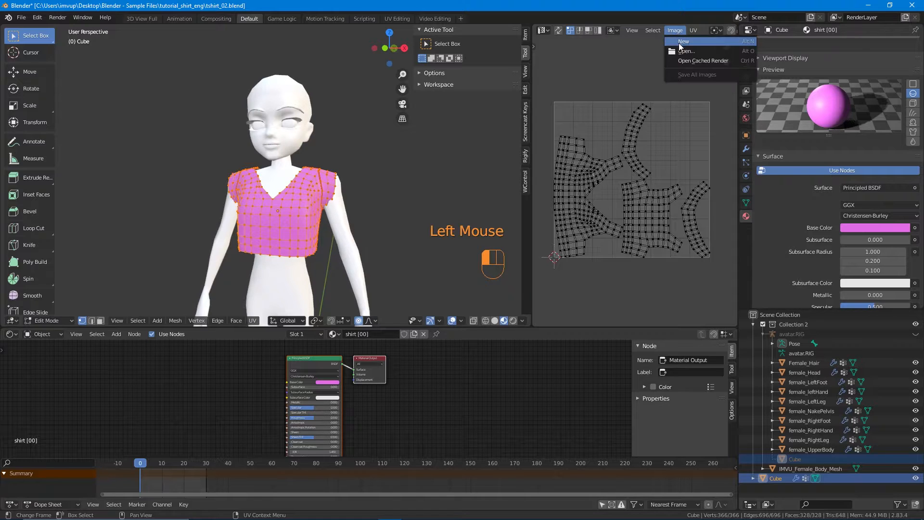
click(681, 41)
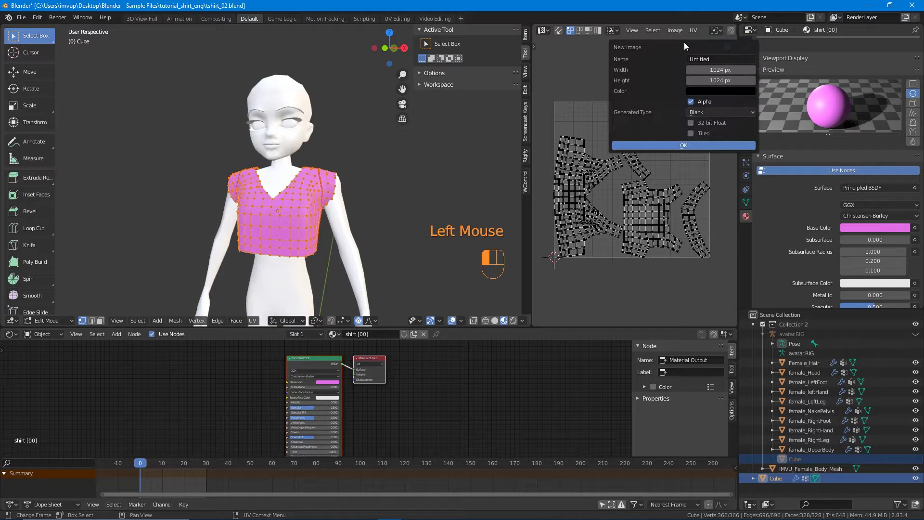
click(707, 59)
text(shirt)
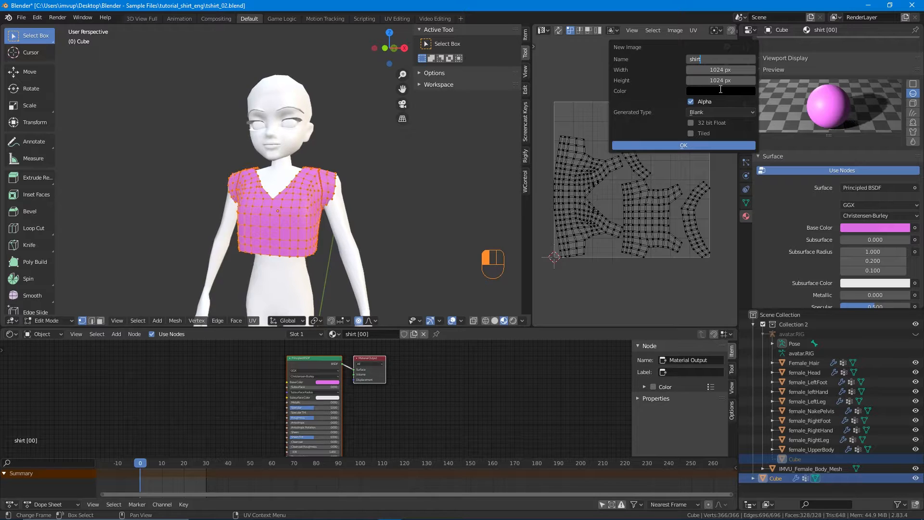
key(Return)
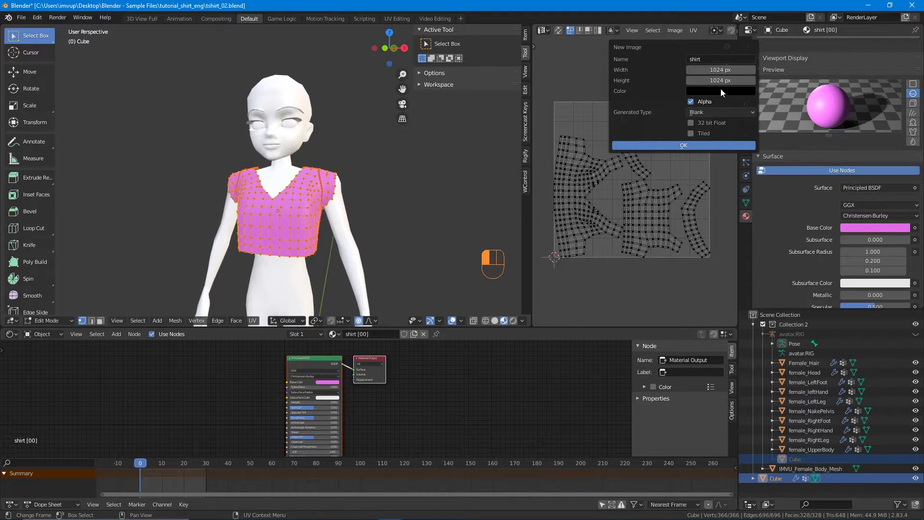
click(720, 90)
click(709, 92)
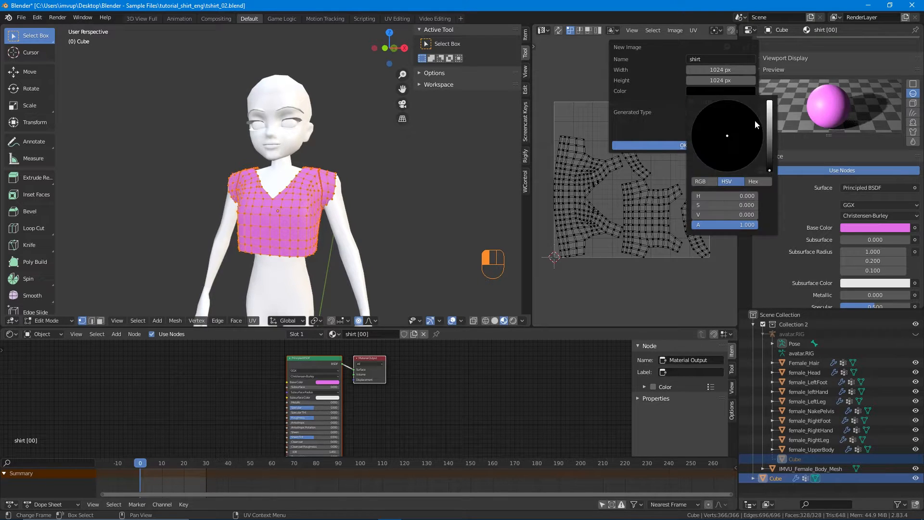
click(769, 123)
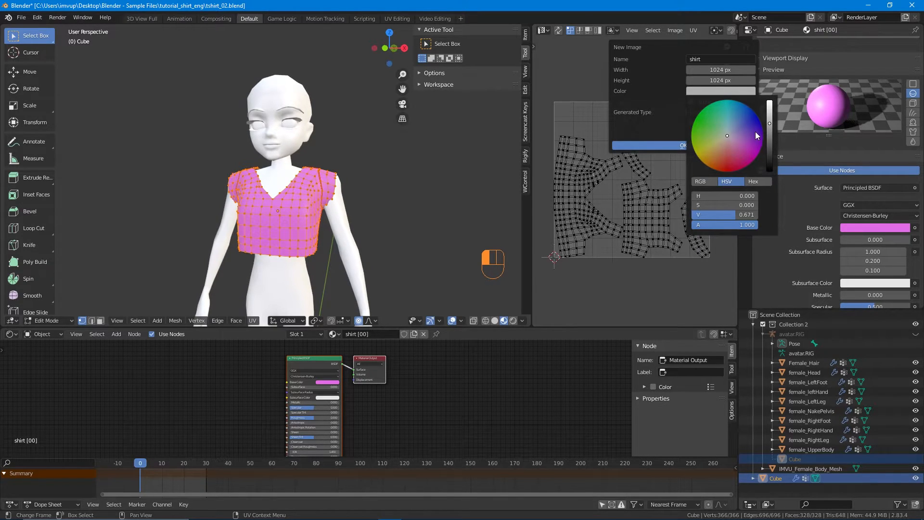
drag(727, 137, 744, 144)
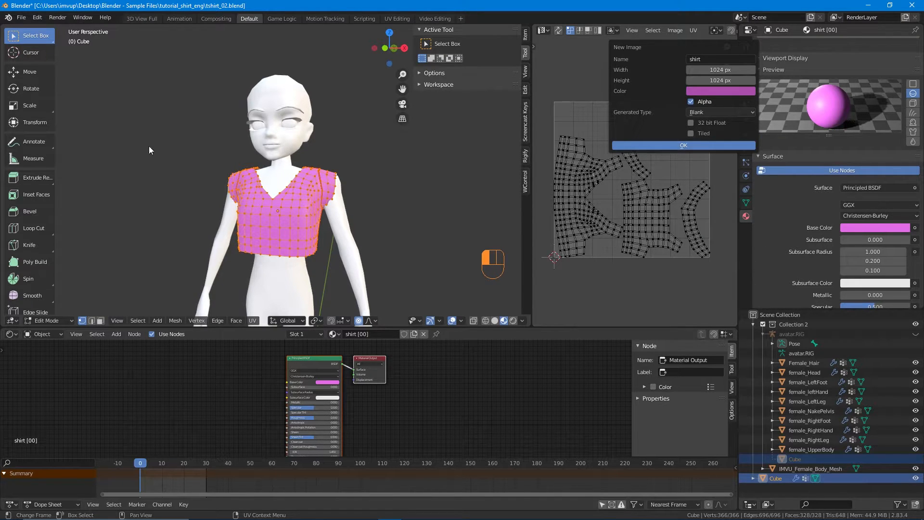
click(700, 146)
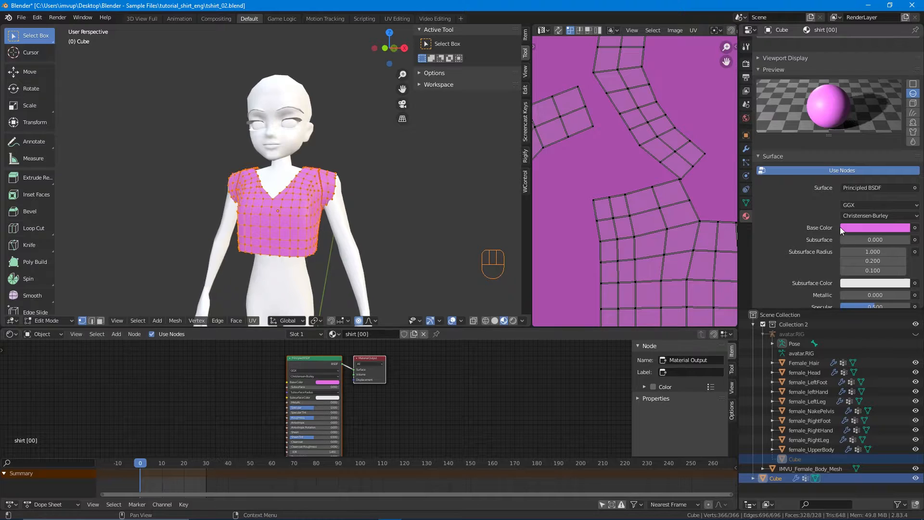
Feed the shirt material's base color from an Image Texture that uses the shirt image
scroll(628, 165, down, 5)
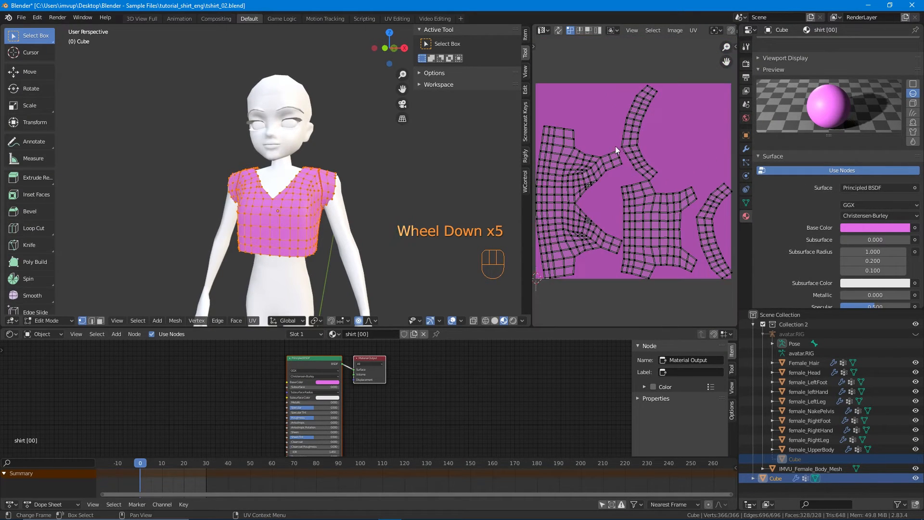
scroll(646, 146, down, 2)
middle_drag(647, 150, 632, 169)
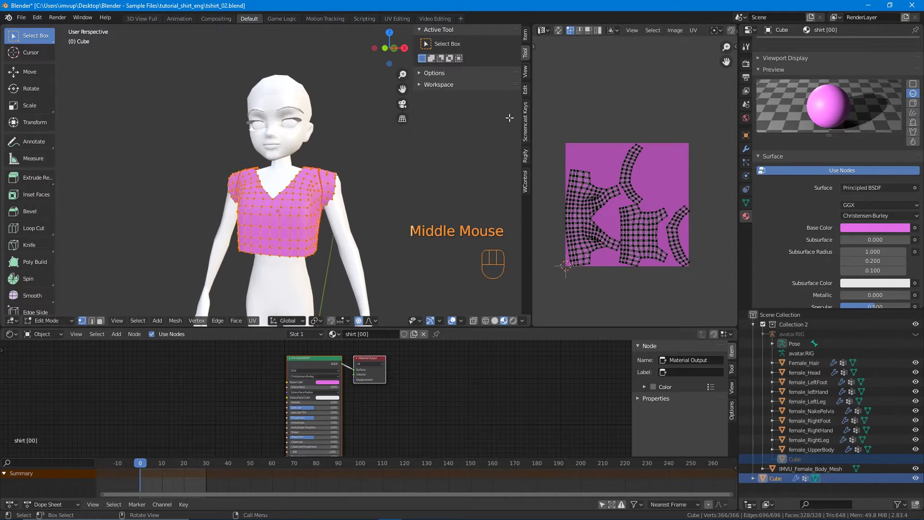
click(915, 228)
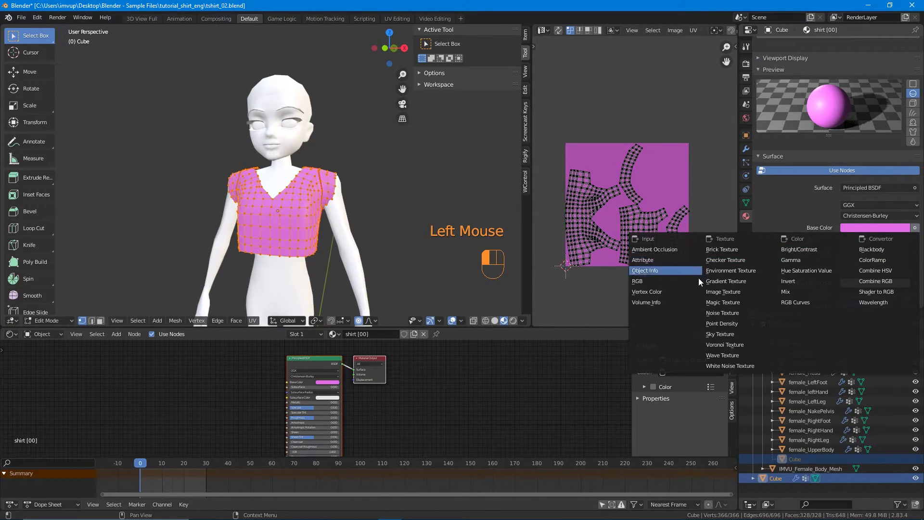
click(715, 293)
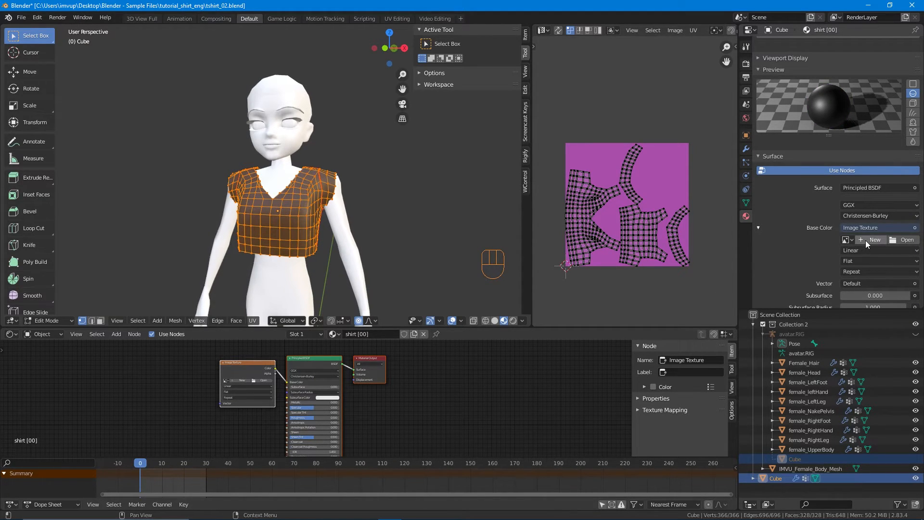
click(848, 240)
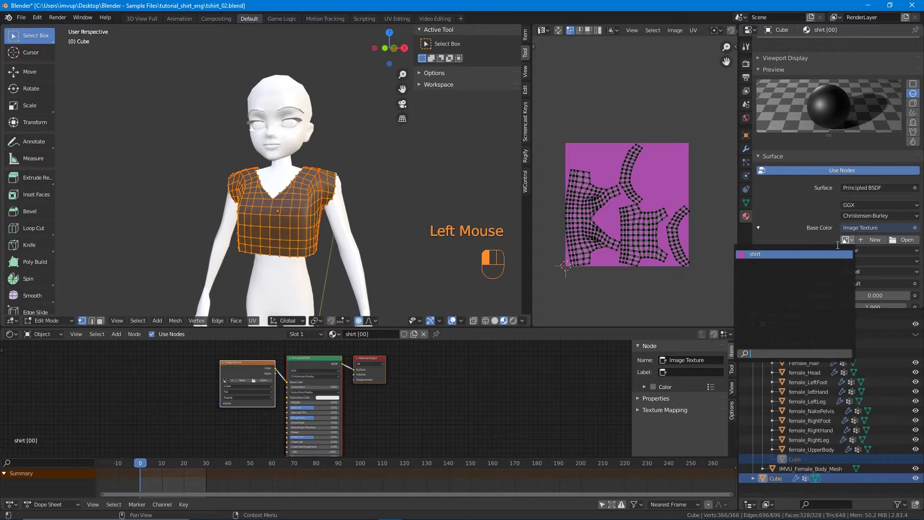
click(754, 254)
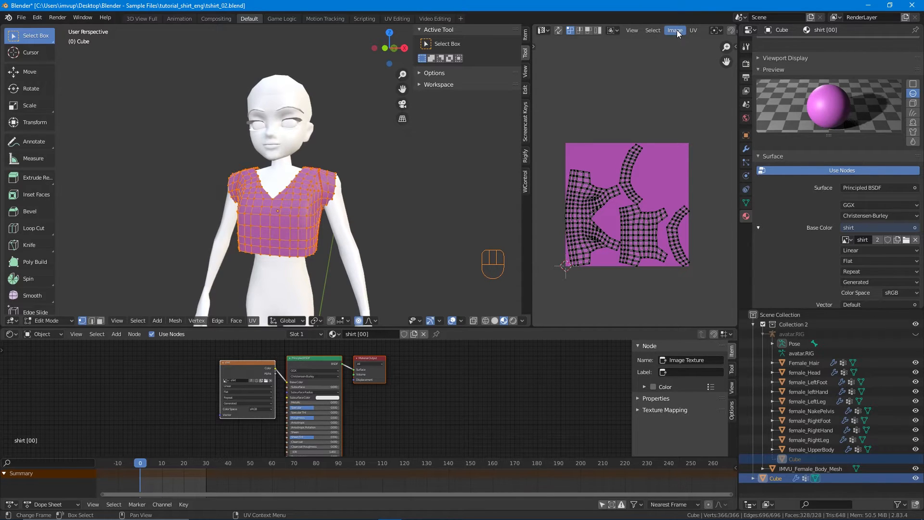
scroll(757, 133, up, 2)
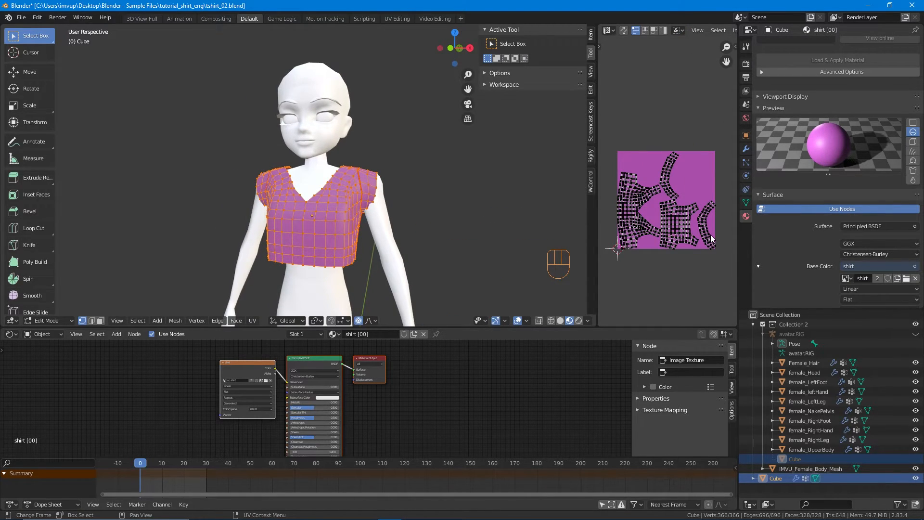
Unhide the avatar rig and switch the shirt mesh from Edit Mode to Object Mode
click(916, 334)
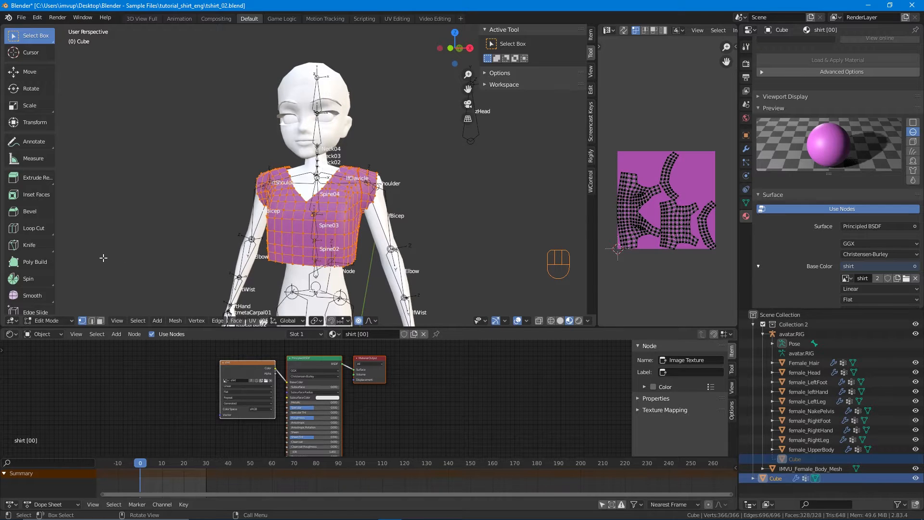
click(57, 322)
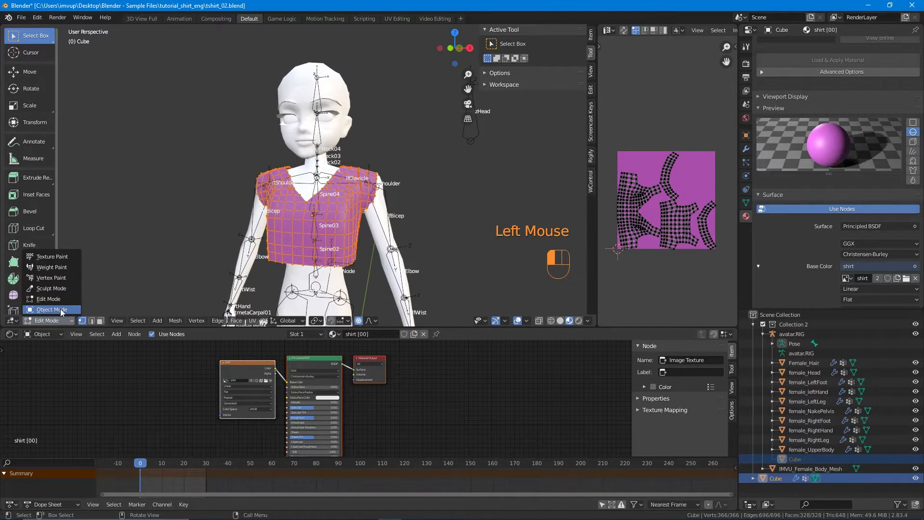
click(61, 313)
middle_drag(202, 234, 308, 183)
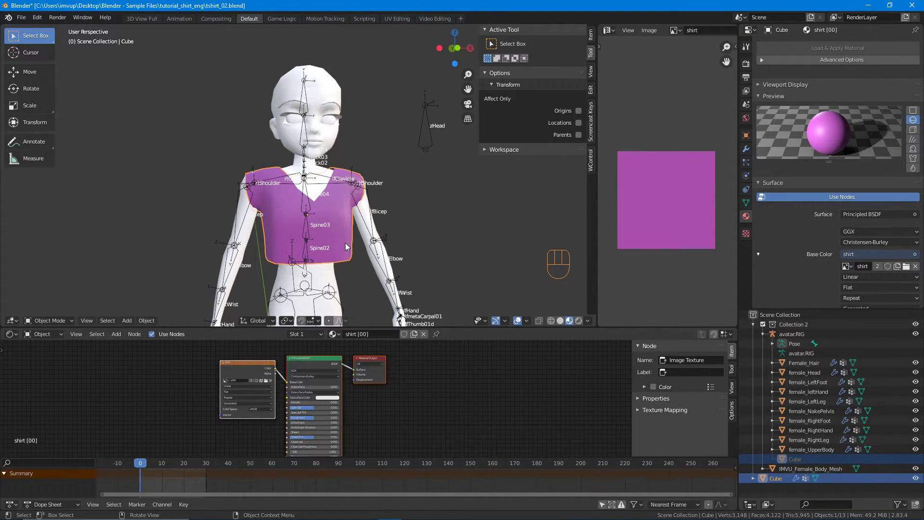
middle_drag(346, 247, 331, 247)
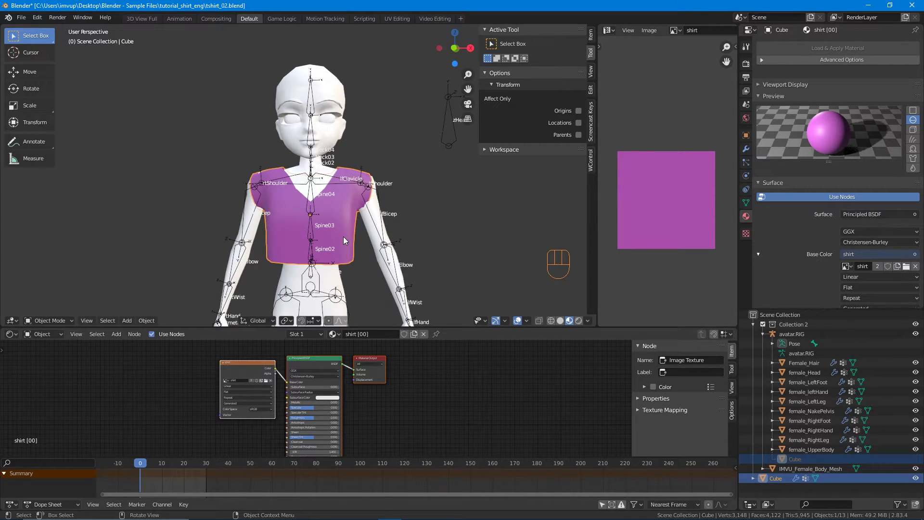
Add female_UpperBody to the selection as the active object and join the shirt mesh into it
key(shift)
key(shift)
shift+click(364, 224)
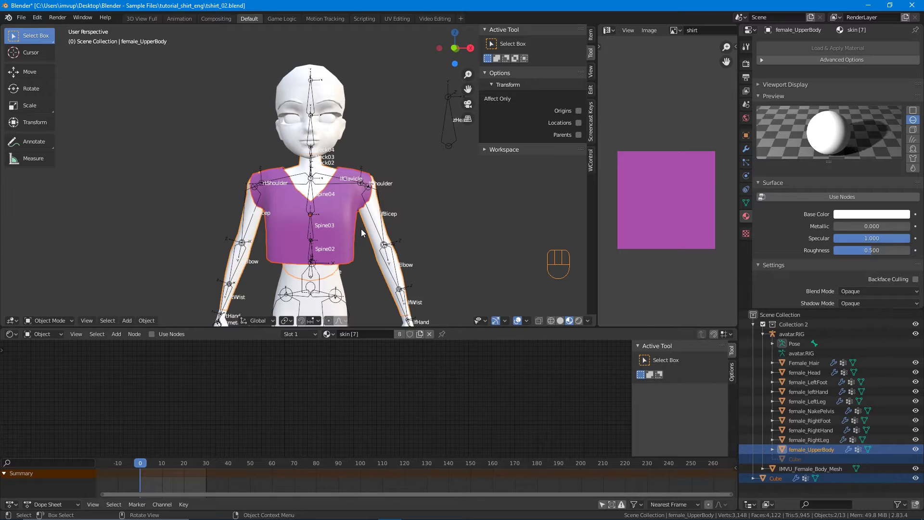
scroll(360, 229, up, 4)
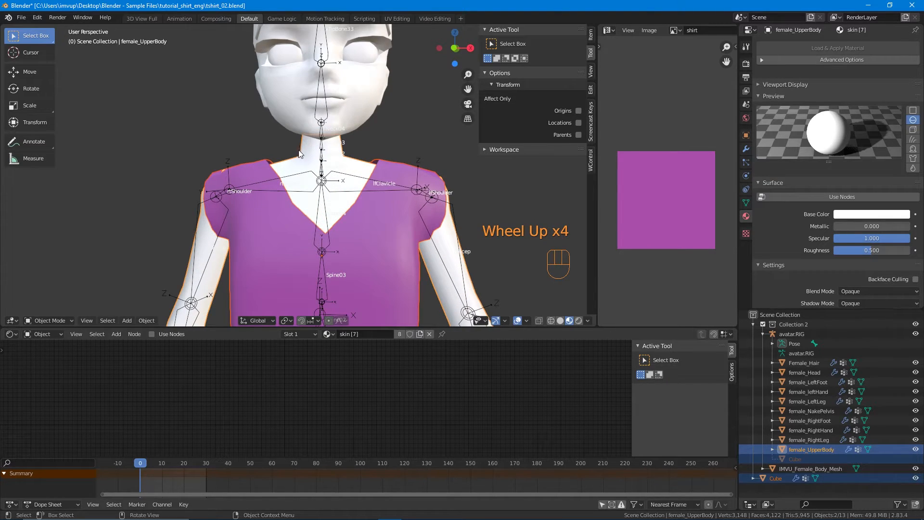
scroll(245, 285, down, 2)
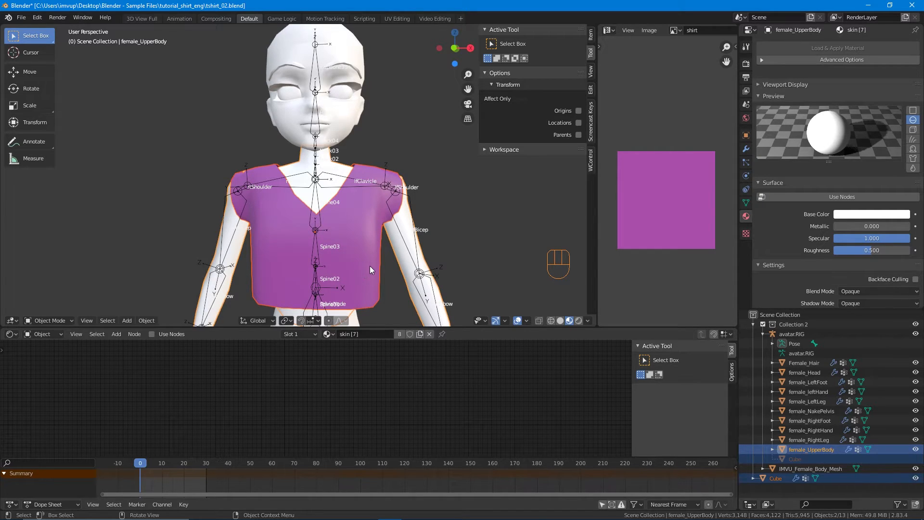
scroll(369, 269, down, 2)
mouse_move(368, 261)
middle_down()
mouse_move(321, 249)
mouse_move(353, 261)
middle_up()
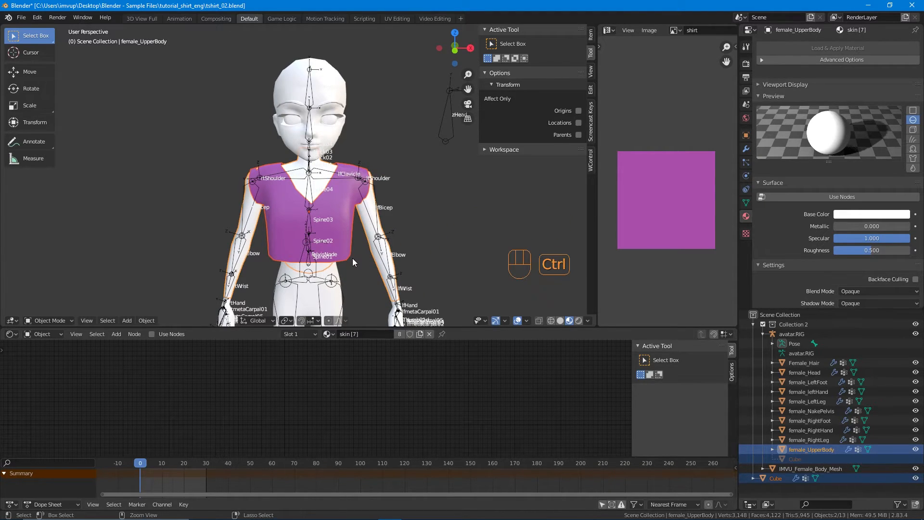
key(ctrl+j)
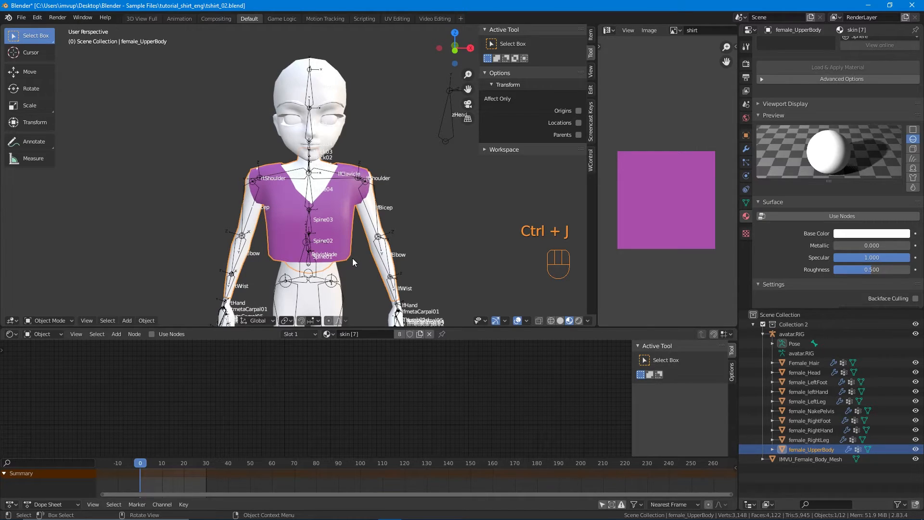
Add the avatar armature to the female_UpperBody selection and return from Pose Mode to Object Mode
scroll(337, 239, down, 3)
middle_drag(333, 232, 302, 230)
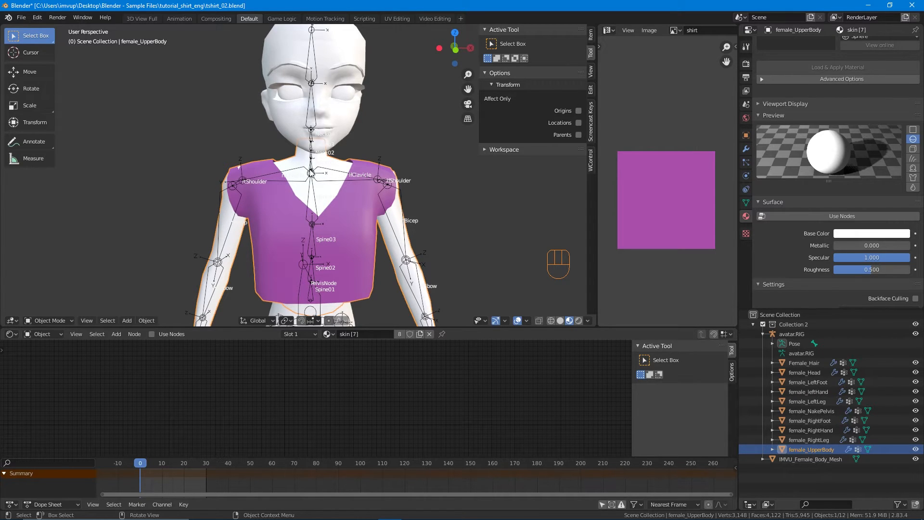
middle_drag(266, 213, 363, 270)
middle_drag(294, 294, 300, 272)
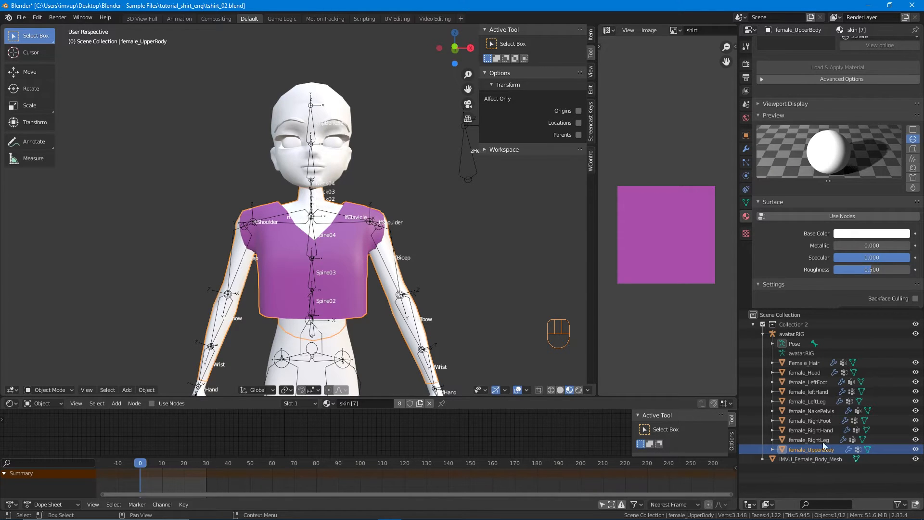
middle_drag(380, 285, 330, 310)
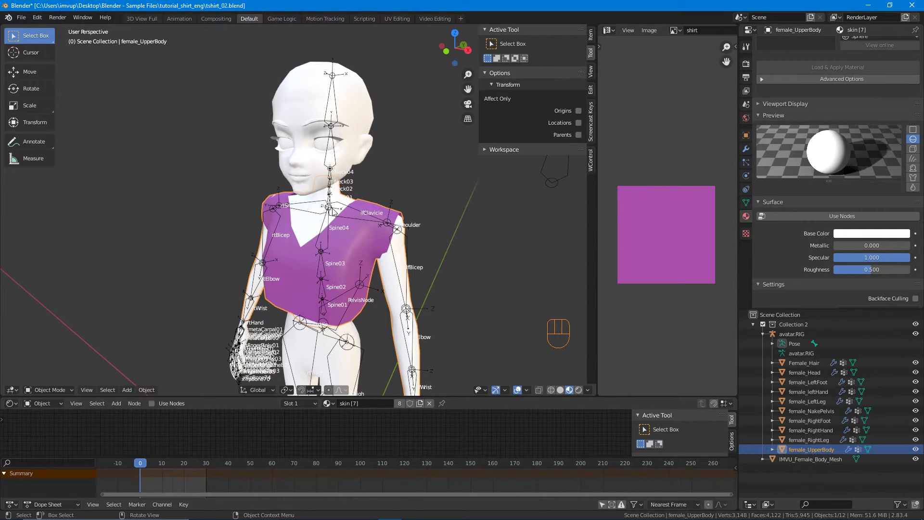
key(shift)
key(shift)
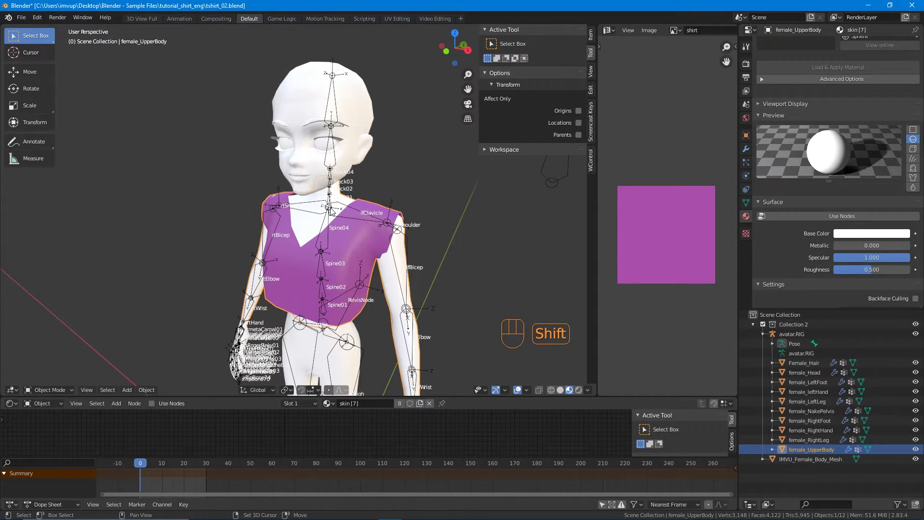
shift+click(331, 211)
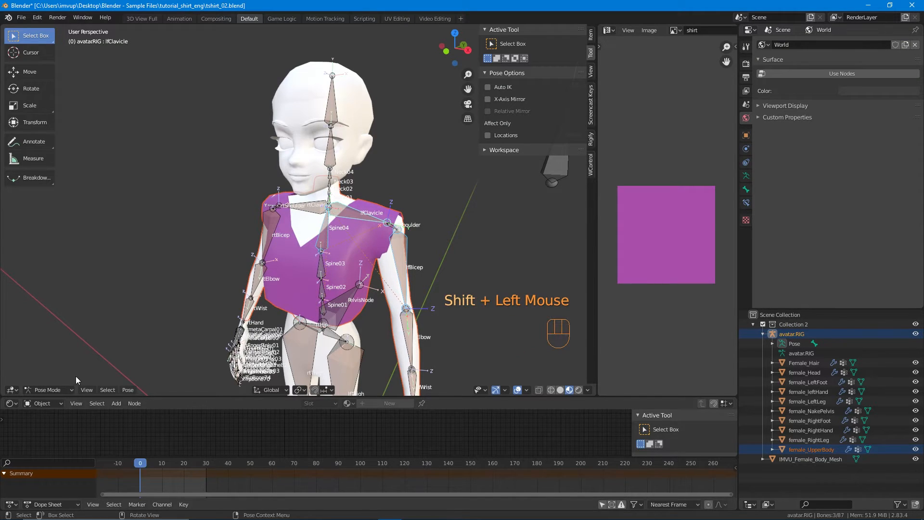
click(55, 386)
click(58, 377)
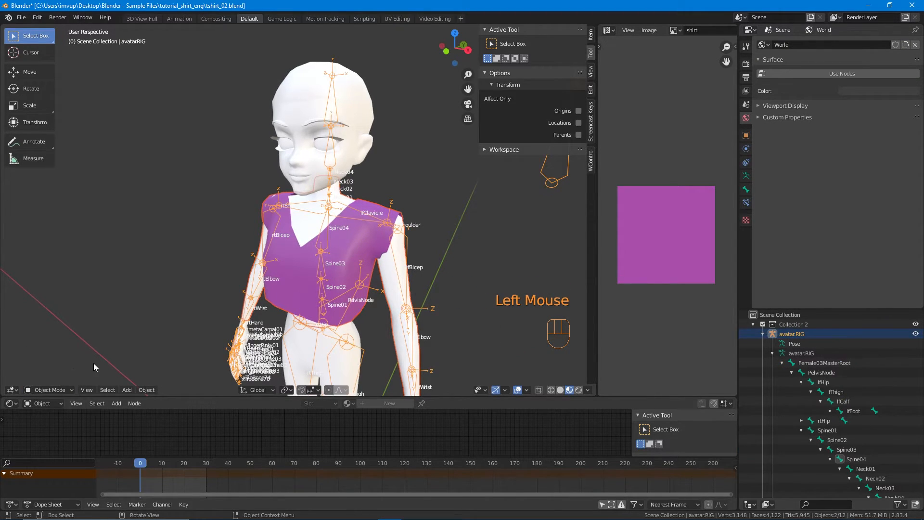
middle_click(234, 271)
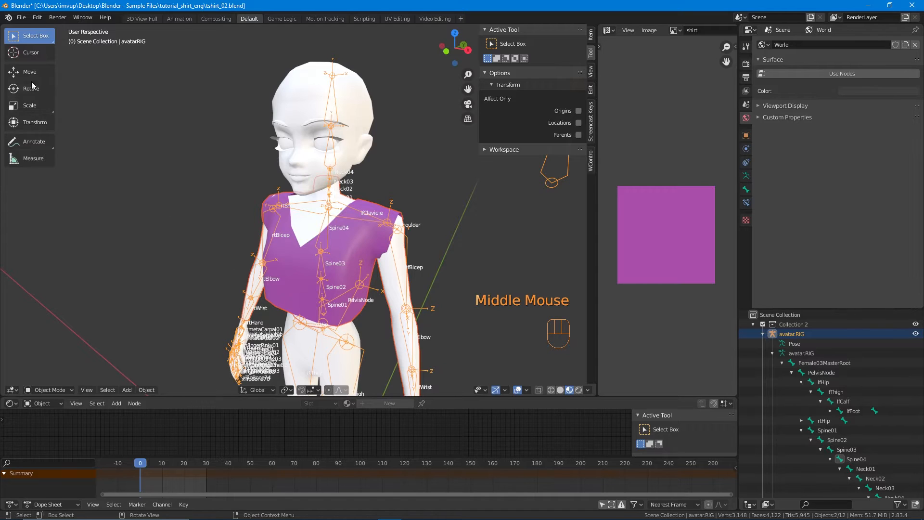
Start an FBX export limited to Selected Objects and enable the experimental Apply Transform option
click(21, 21)
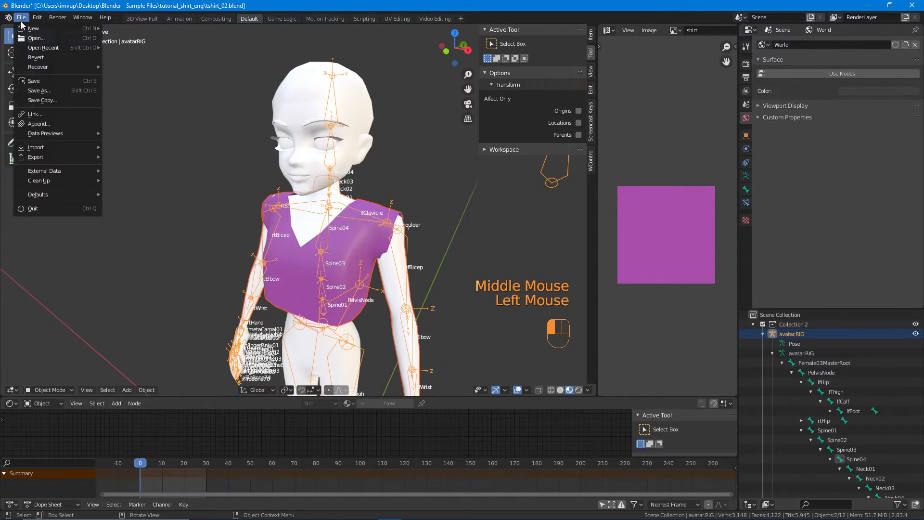
mouse_move(94, 156)
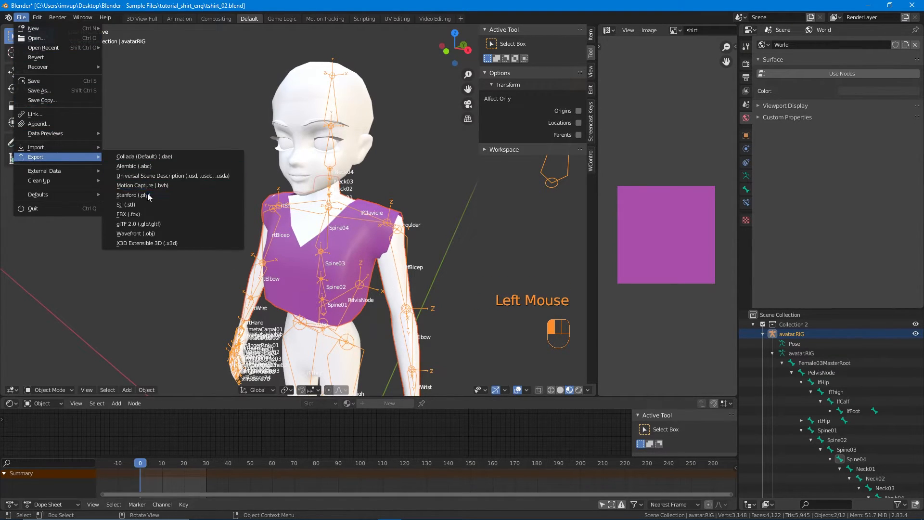
click(143, 213)
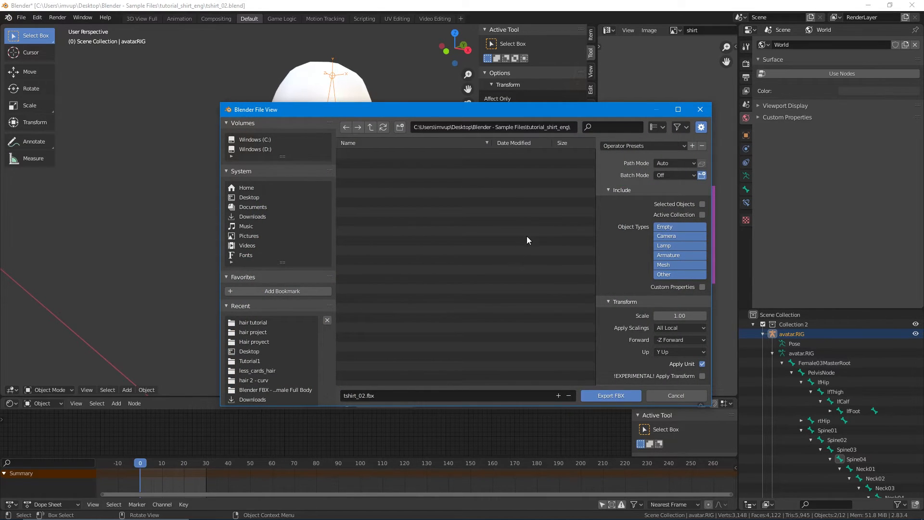
click(702, 204)
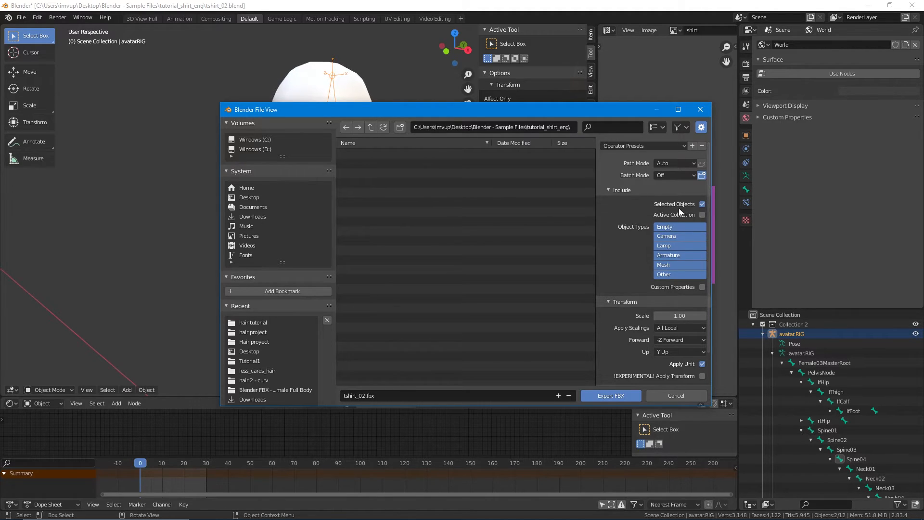
scroll(677, 210, down, 2)
scroll(677, 211, down, 1)
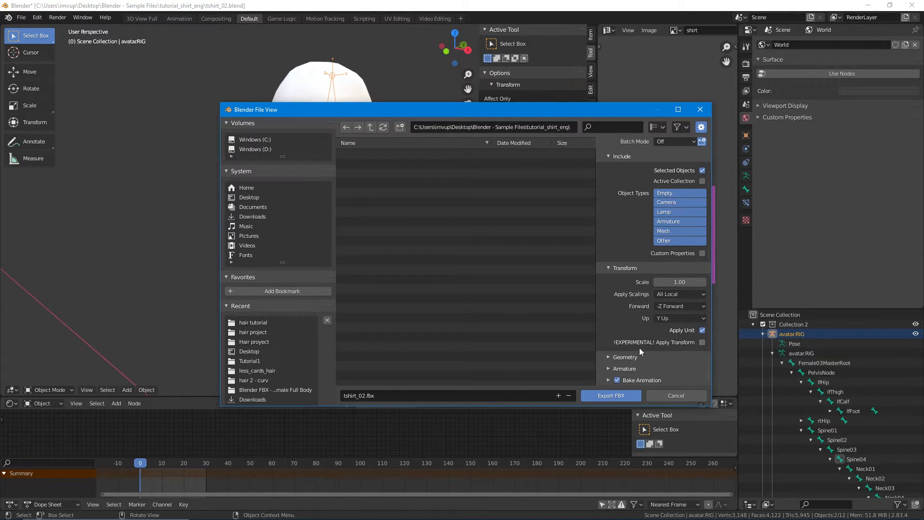
click(701, 345)
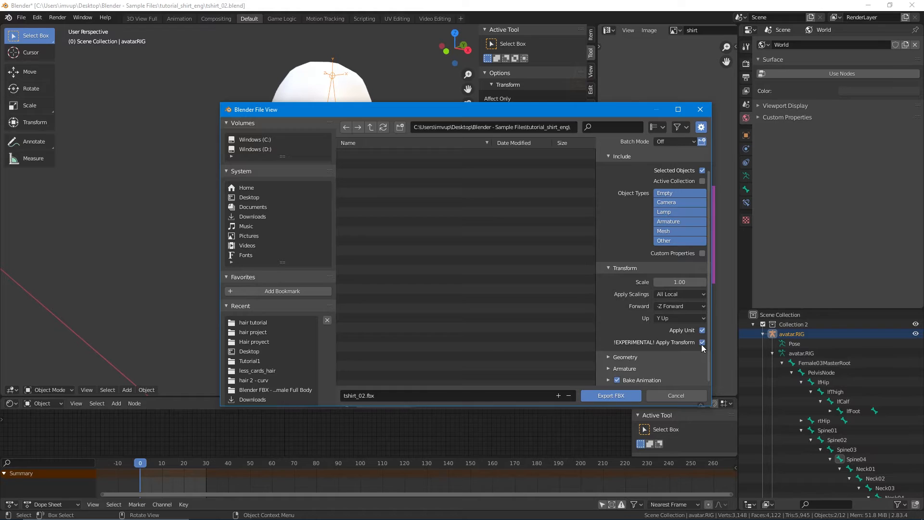
Disable Apply Modifiers in the geometry settings of the FBX export
click(608, 357)
scroll(626, 345, down, 3)
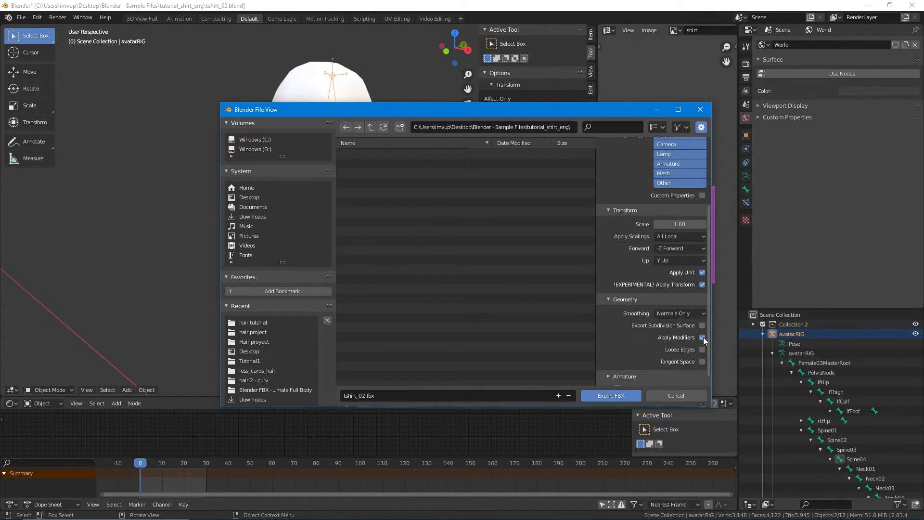
click(702, 338)
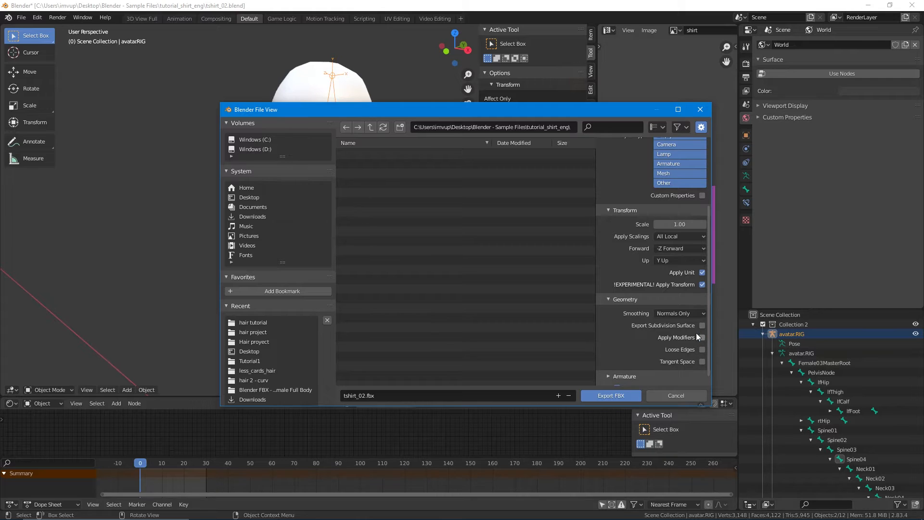
click(607, 300)
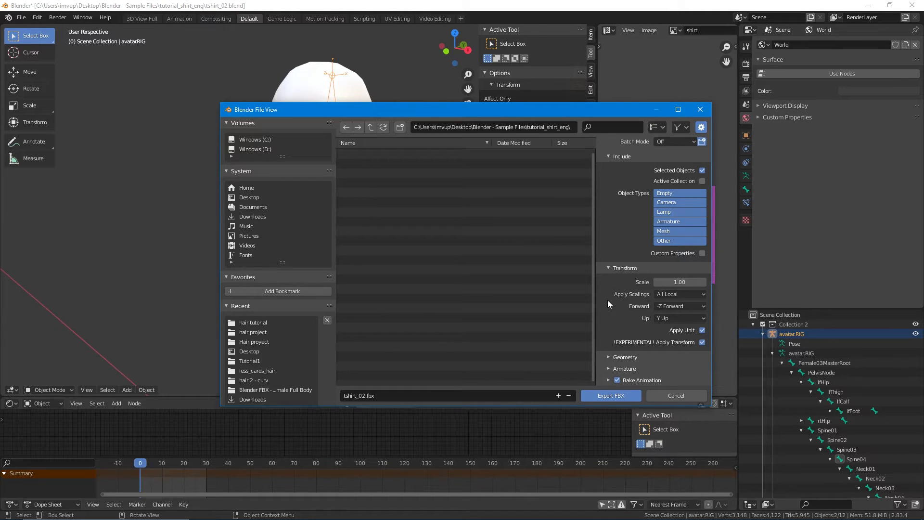
click(607, 358)
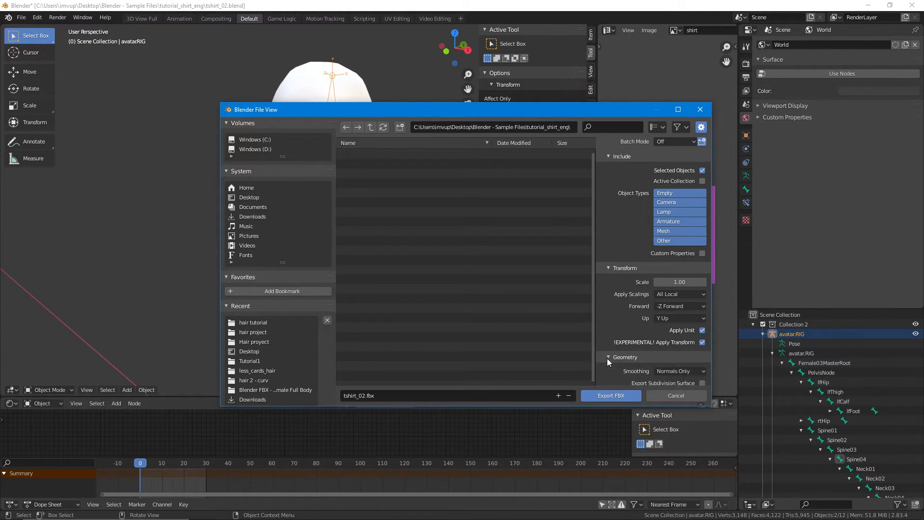
Disable Add Leaf Bones and Bake Animation in the FBX export settings
scroll(608, 358, down, 3)
click(609, 368)
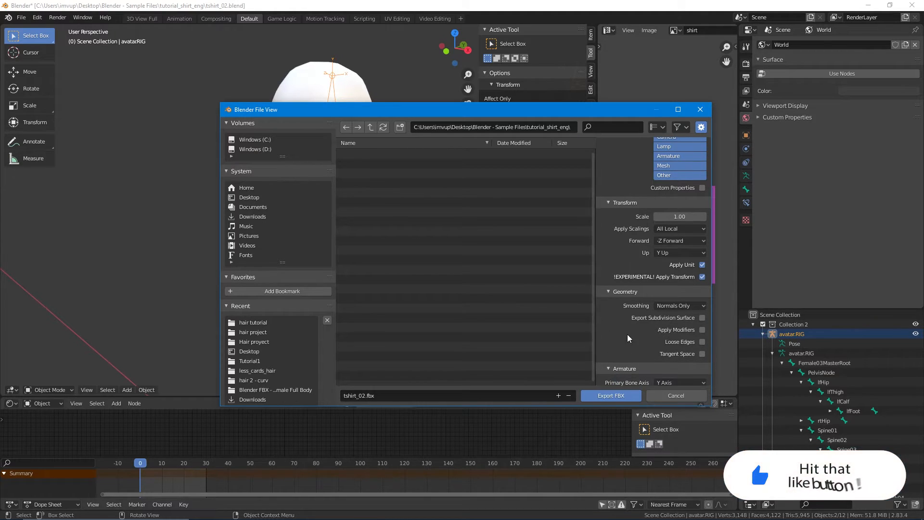
scroll(626, 337, down, 3)
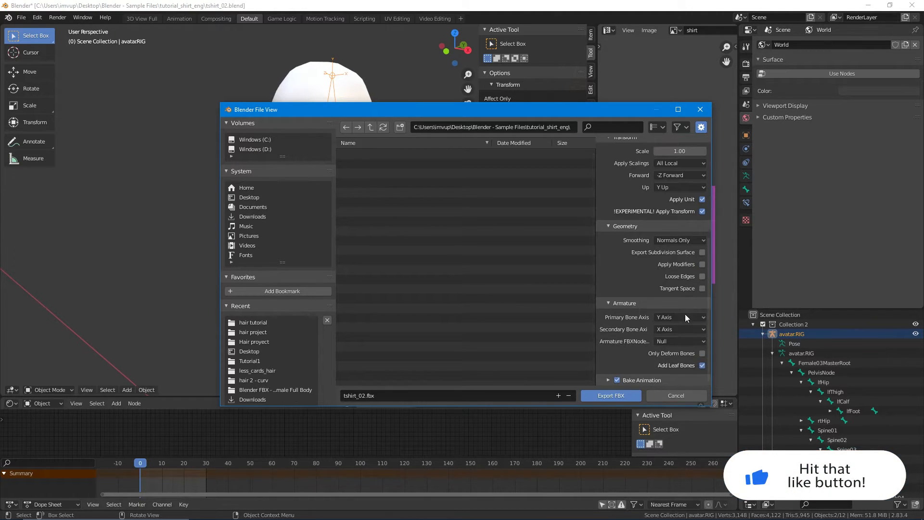
click(702, 365)
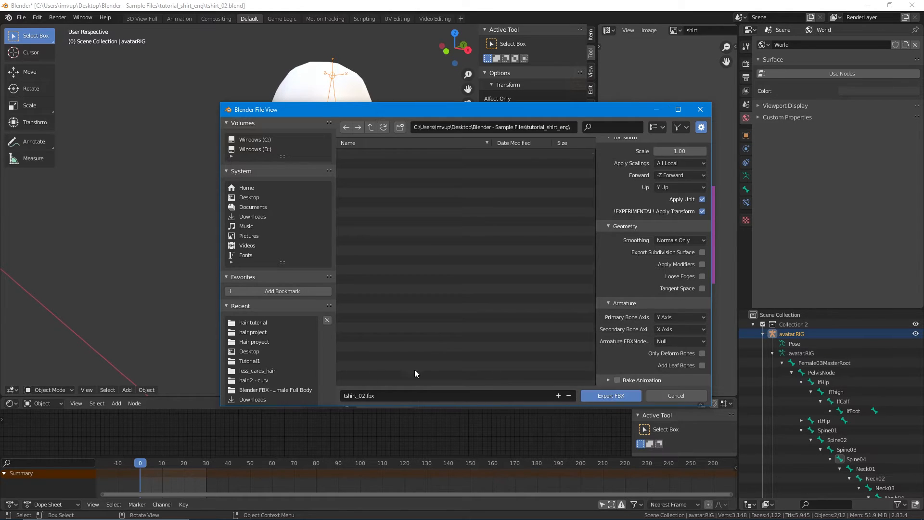
Name the export file tshirt.fbx and export the FBX
click(366, 394)
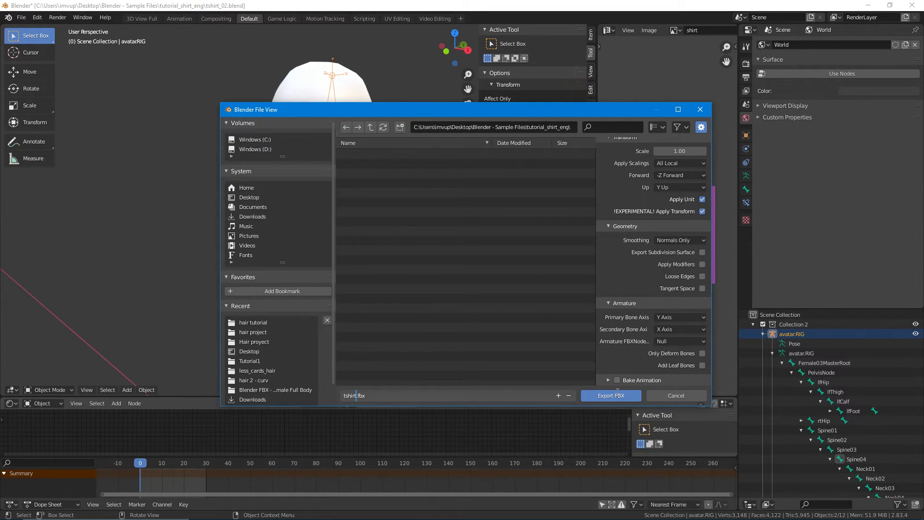
click(621, 395)
click(621, 395)
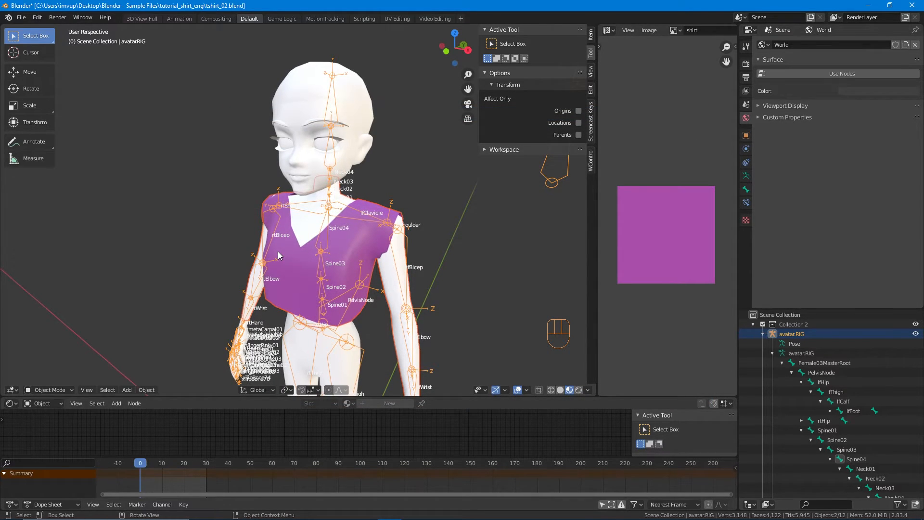
Switch from Blender to IMVU and open the Creator Program page from the home screen
click(870, 7)
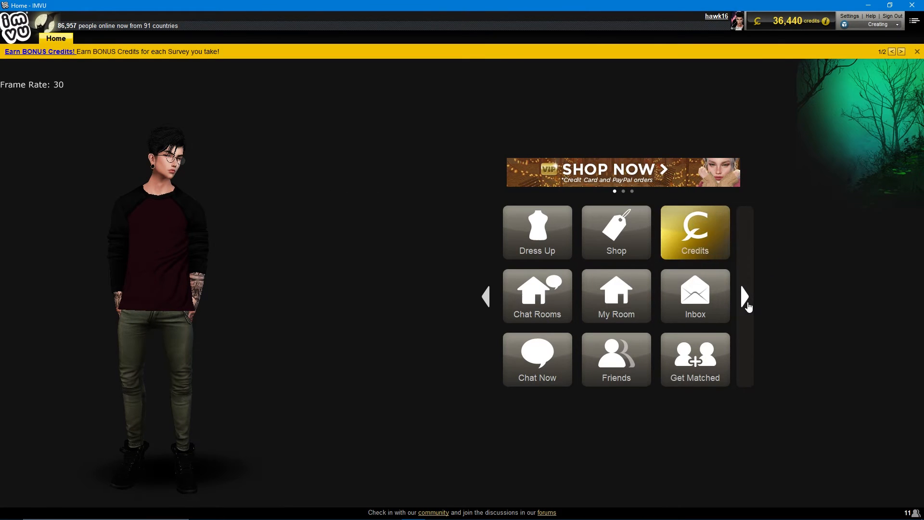
click(745, 297)
click(745, 297)
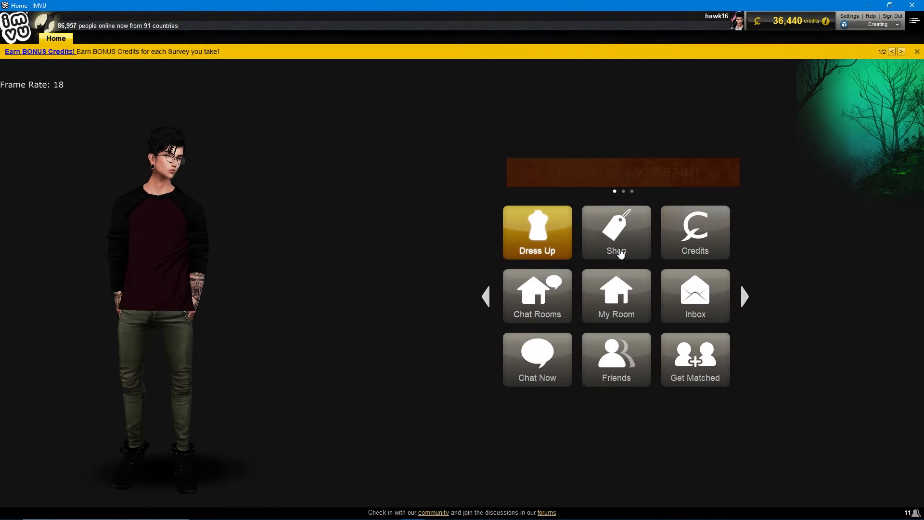
click(486, 296)
click(546, 243)
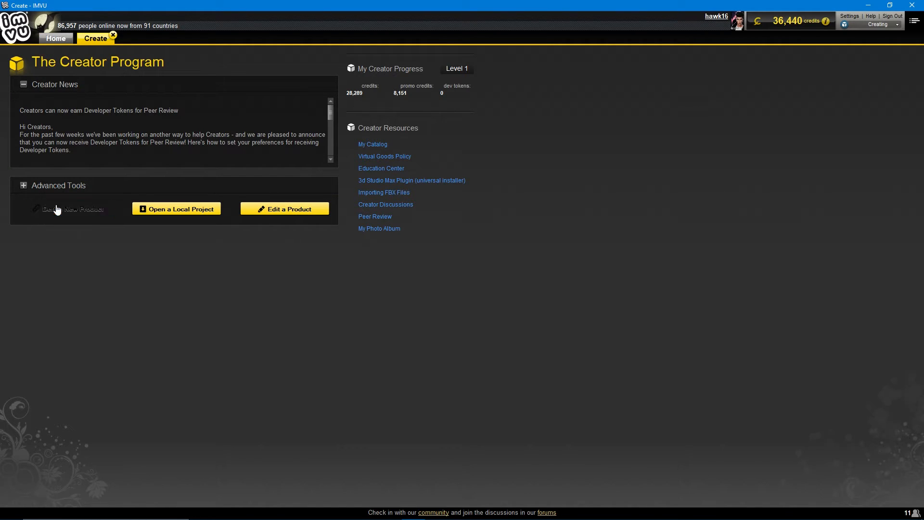
Derive a new 3D product from the Empty Female Clothing derivable, product ID 2191901
click(57, 209)
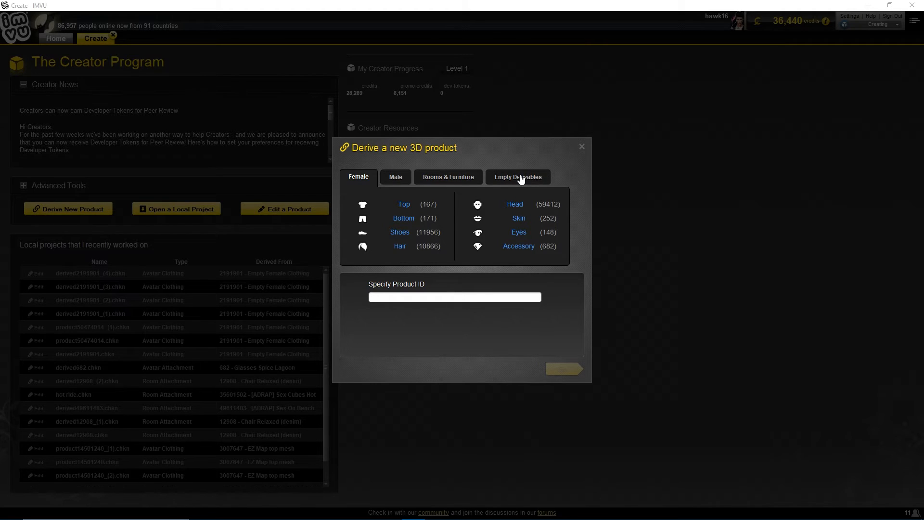
click(520, 178)
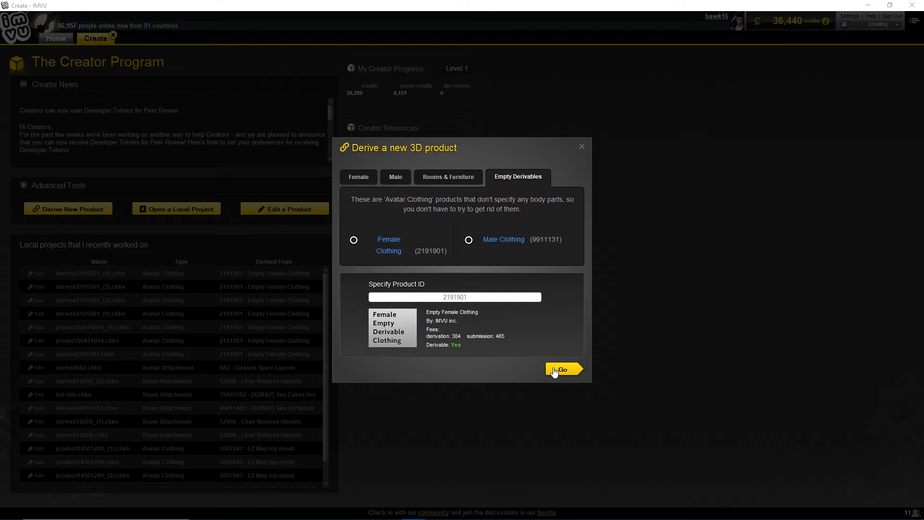
click(558, 370)
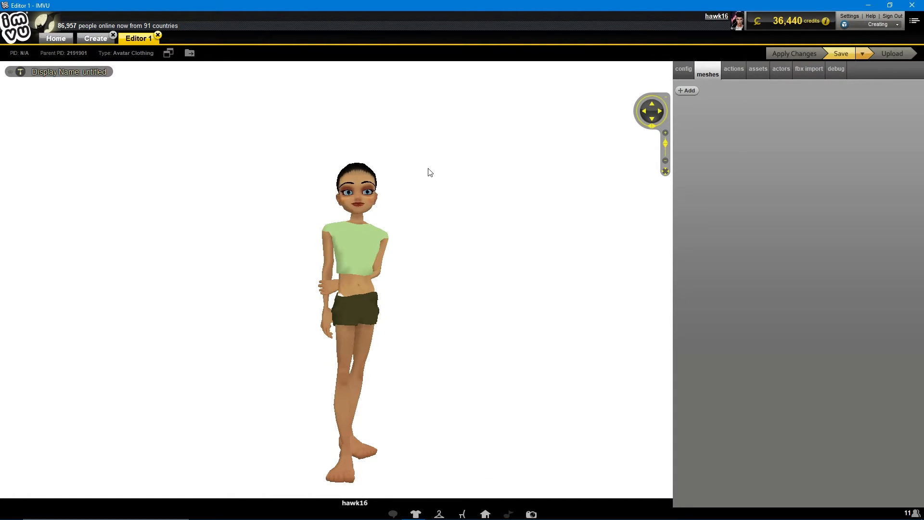
Load the tshirt FBX file from the tutorial_shirt_eng folder into the product's FBX import
click(807, 76)
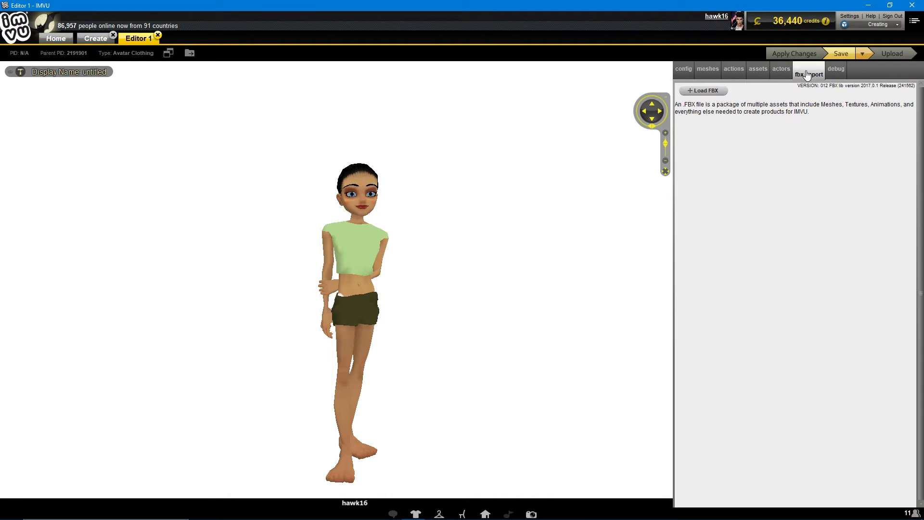
click(710, 92)
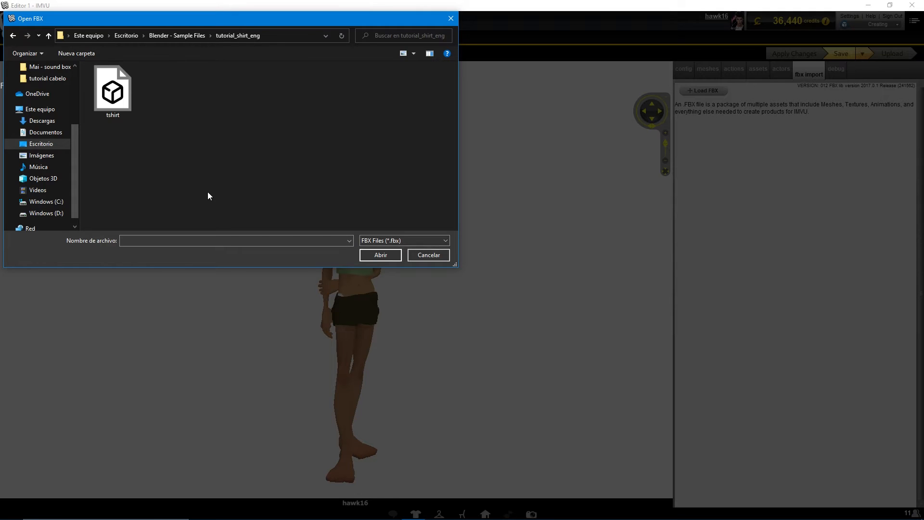
click(124, 98)
click(381, 255)
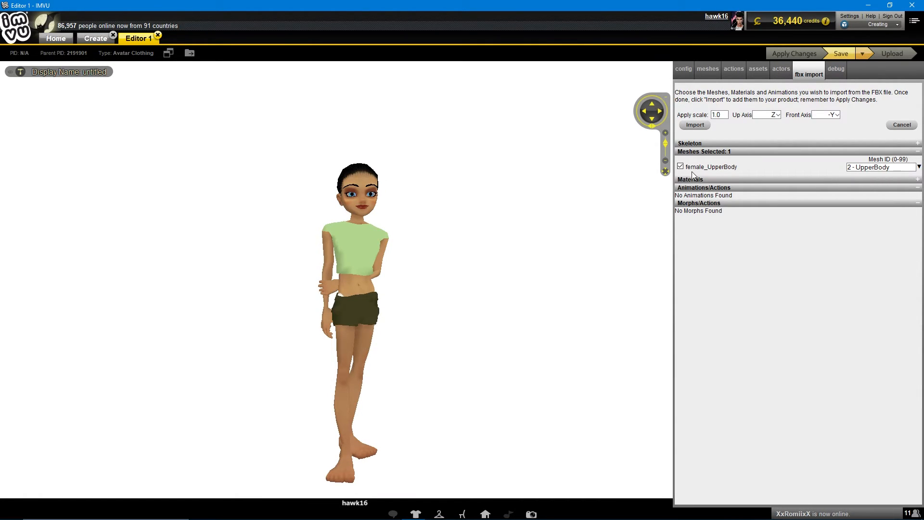
Import female_UpperBody with mesh ID 2 - UpperBody, accept the import changes and apply them to the product
click(918, 166)
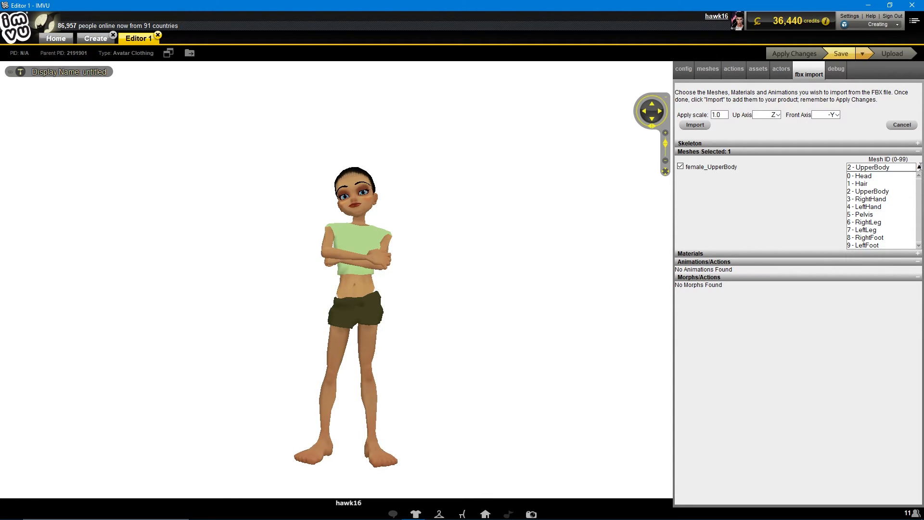
click(918, 166)
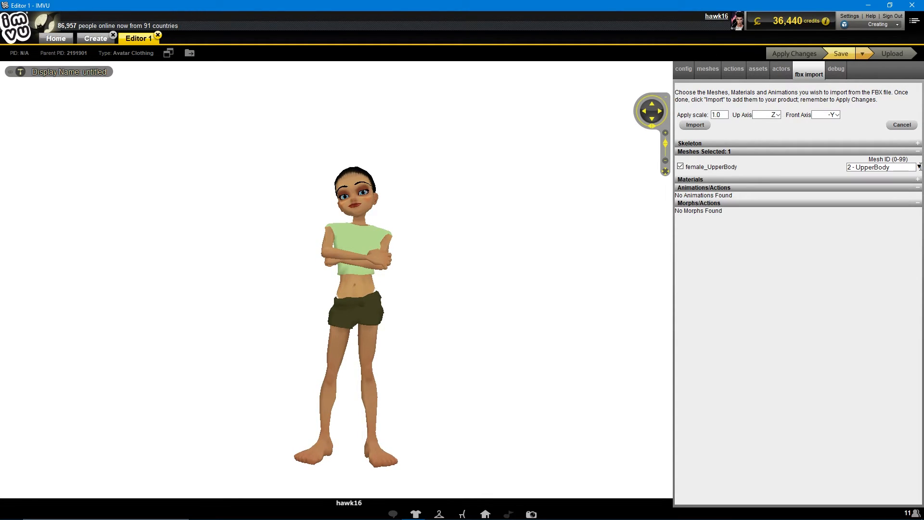
click(703, 129)
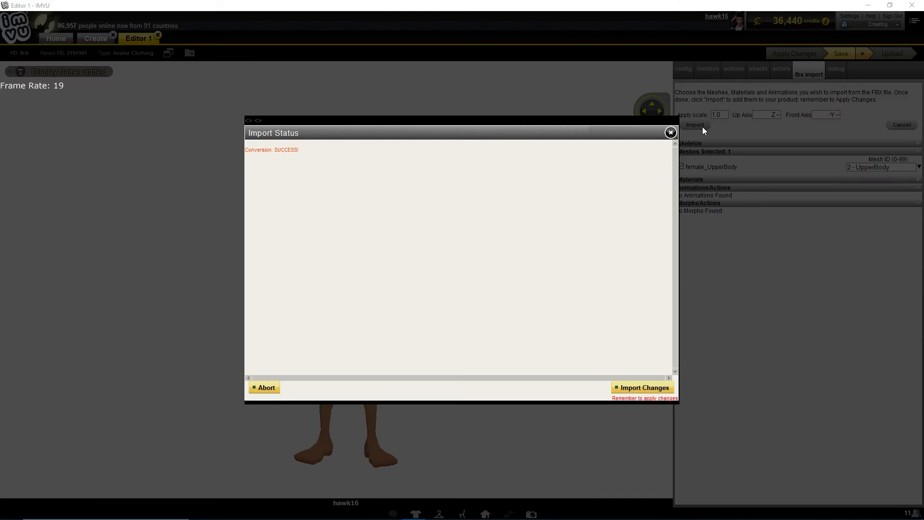
click(659, 388)
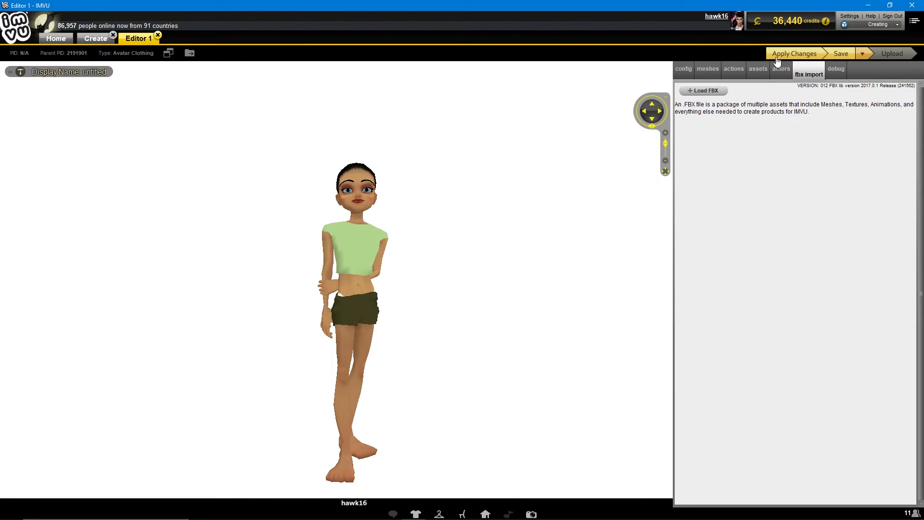
click(781, 57)
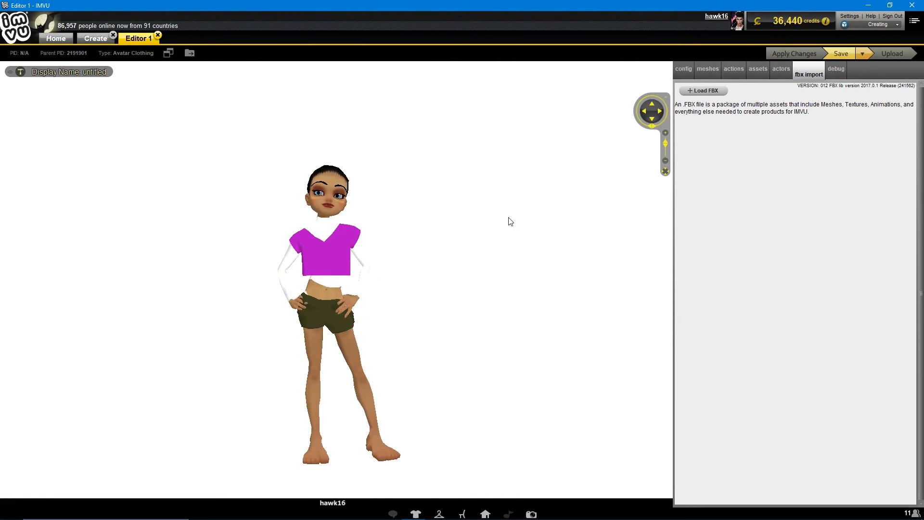
Examine the imported shirt on the avatar from several angles and review the materials of the female_UpperBody mesh
drag(427, 329, 106, 314)
drag(355, 361, 333, 361)
drag(459, 358, 423, 379)
right_drag(423, 379, 431, 351)
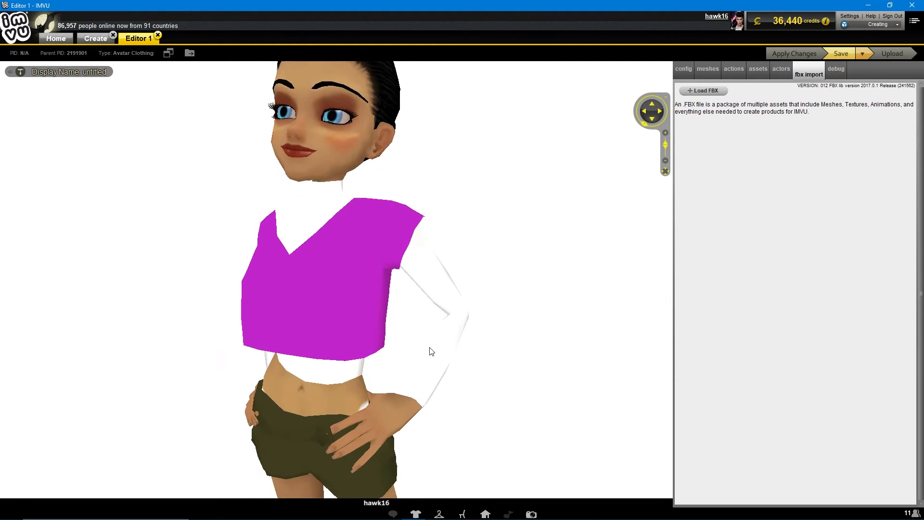
drag(431, 352, 399, 356)
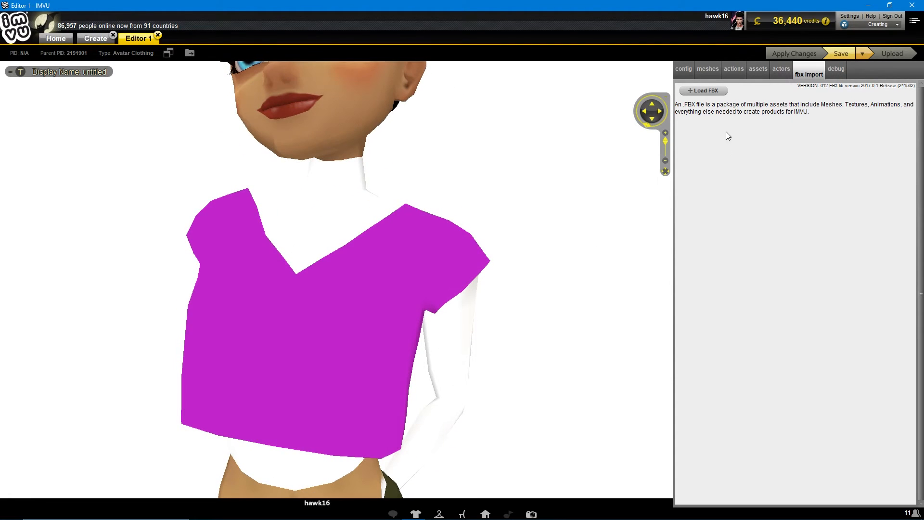
click(710, 71)
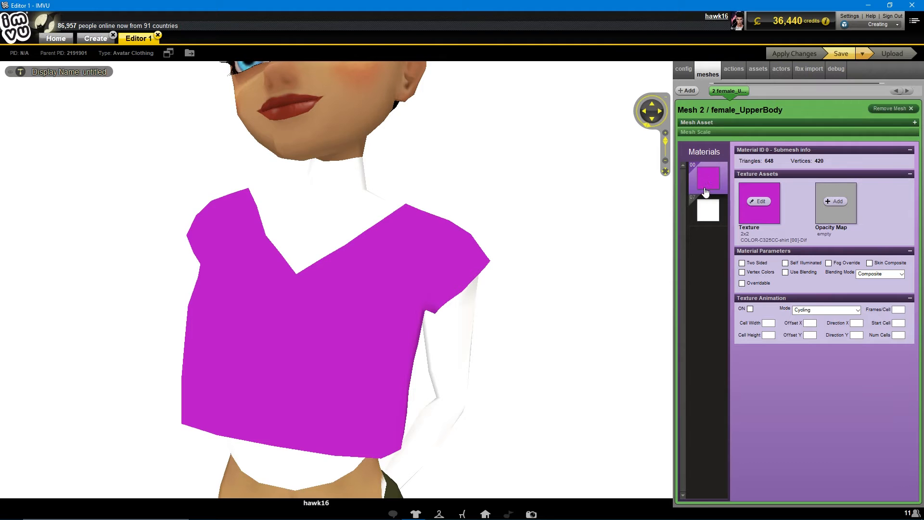
scroll(233, 323, down, 3)
drag(186, 360, 283, 360)
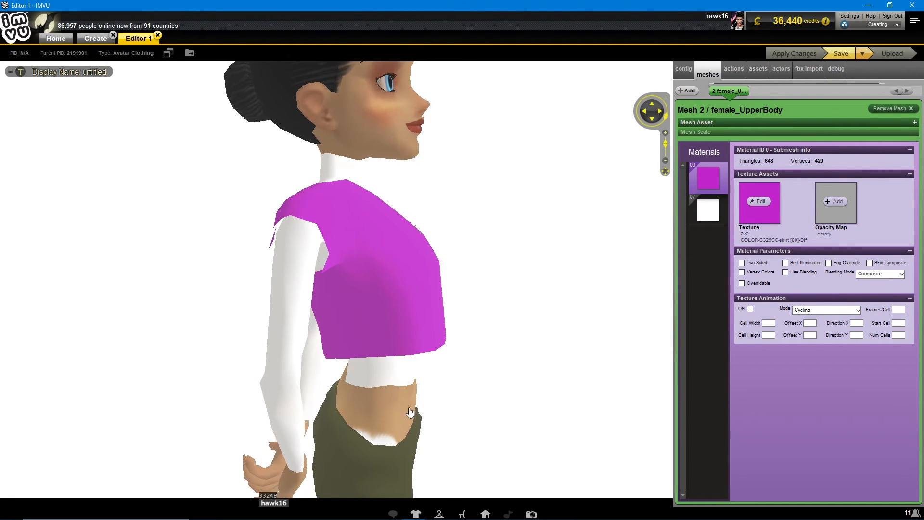
Make the white skin material (ID 7) Overridable and apply the changes
click(708, 210)
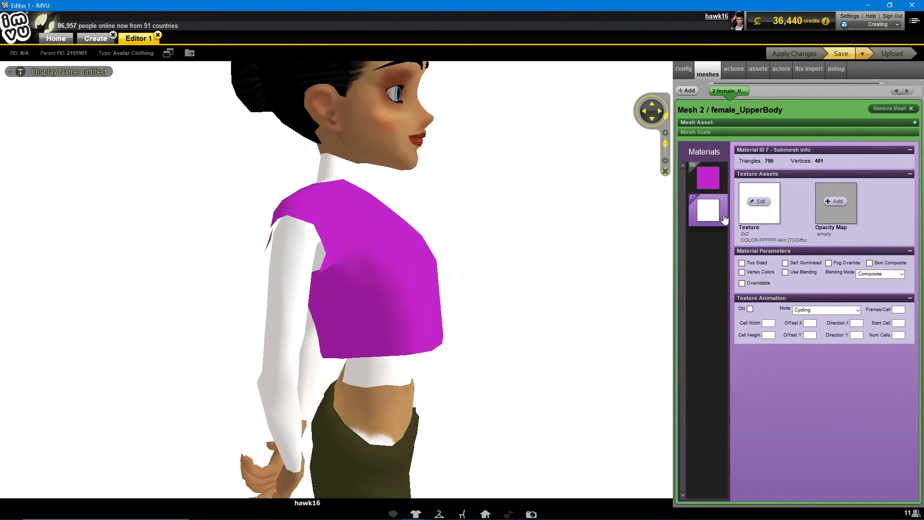
click(741, 282)
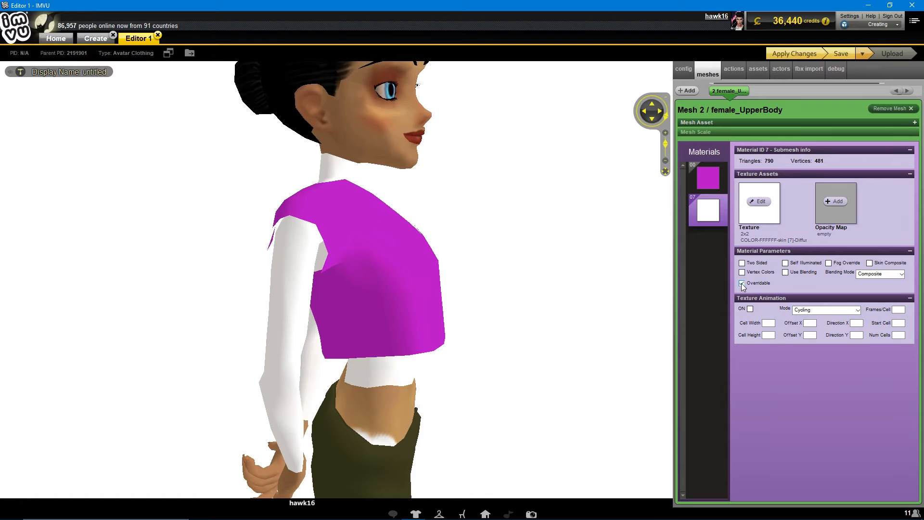
click(796, 53)
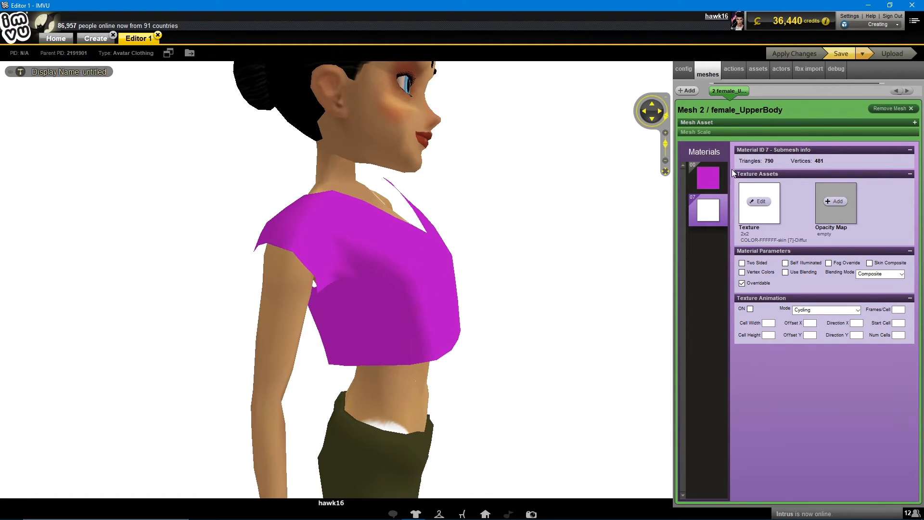
Make the purple shirt material (ID 0) Two Sided, apply the changes and check the sleeve openings
scroll(409, 343, down, 5)
drag(409, 343, 441, 348)
scroll(442, 348, up, 2)
scroll(330, 322, down, 5)
drag(330, 321, 240, 327)
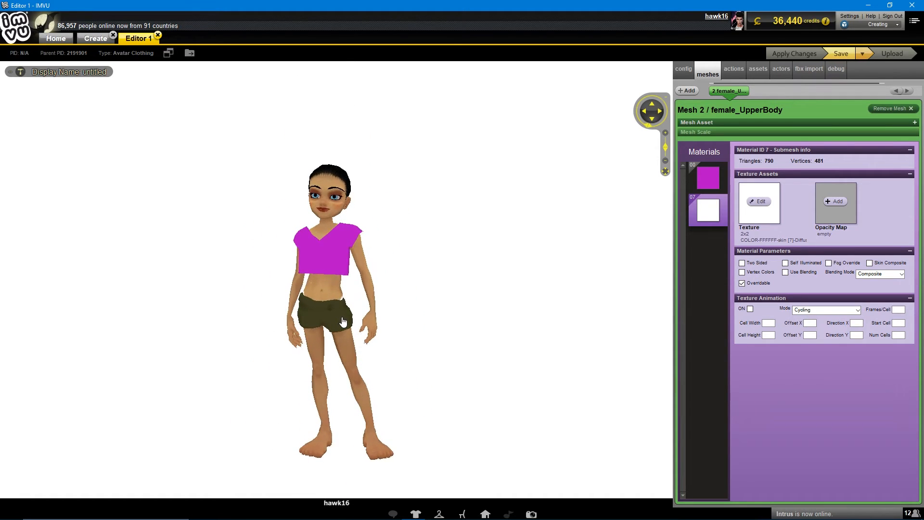
click(708, 178)
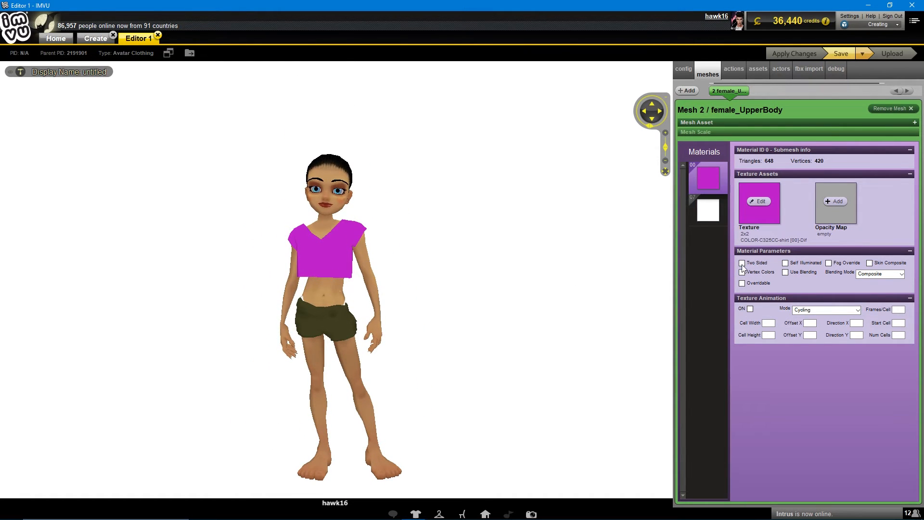
click(741, 263)
click(781, 50)
drag(457, 292, 408, 273)
scroll(316, 287, up, 5)
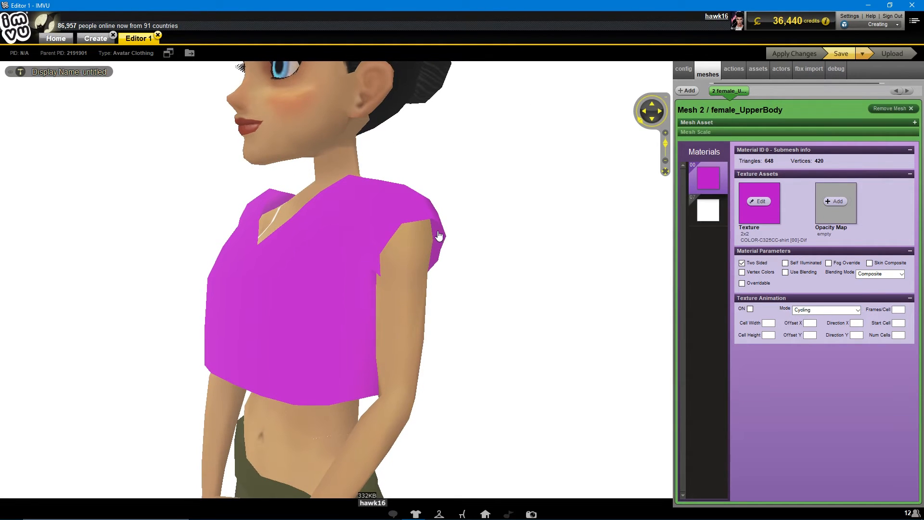
Dress the preview avatar in the saved female outfit with white trousers and inspect how the shirt fits
scroll(335, 380, down, 5)
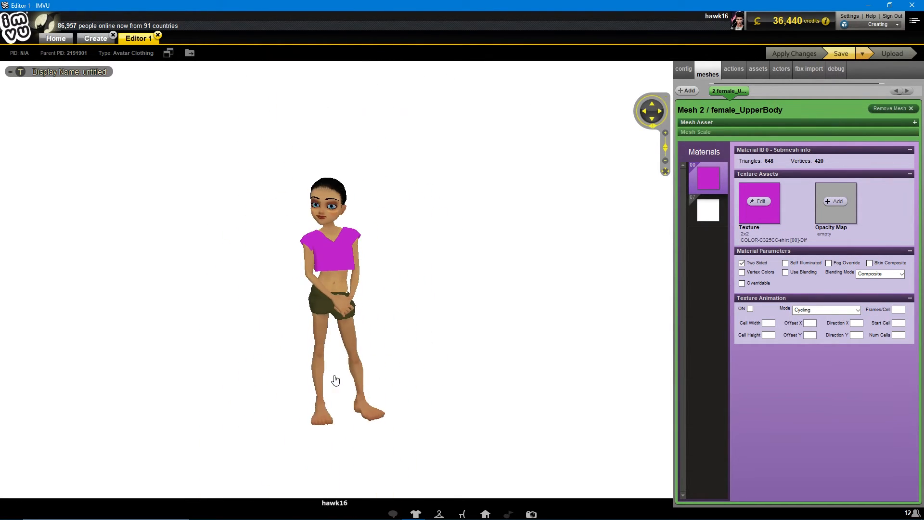
click(439, 513)
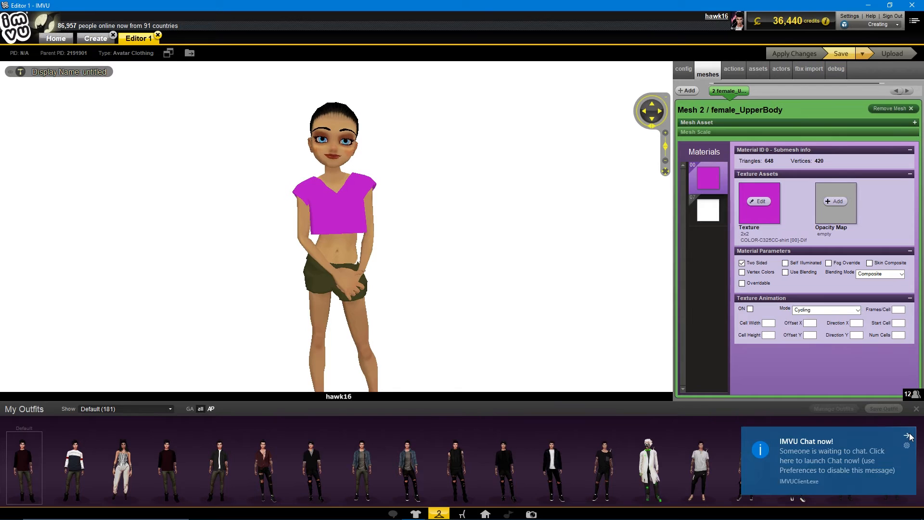
click(909, 436)
mouse_move(126, 459)
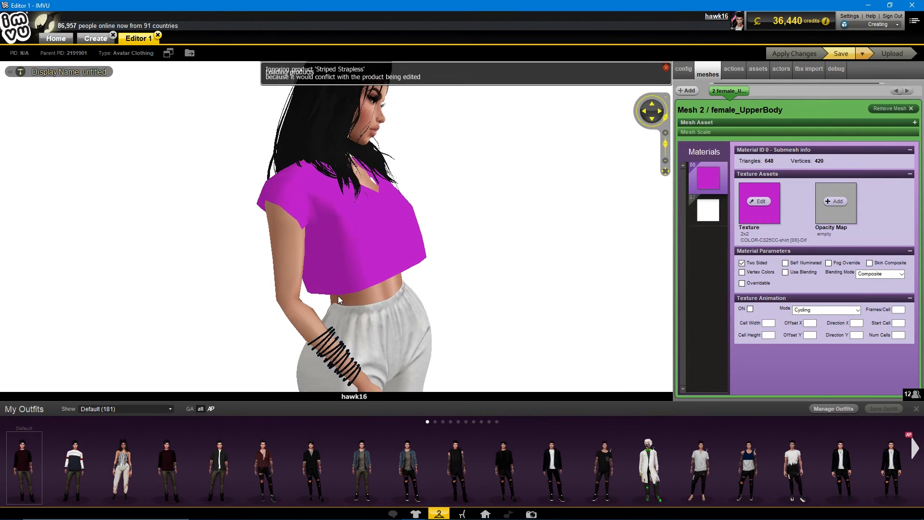
drag(442, 324, 316, 341)
scroll(315, 341, down, 3)
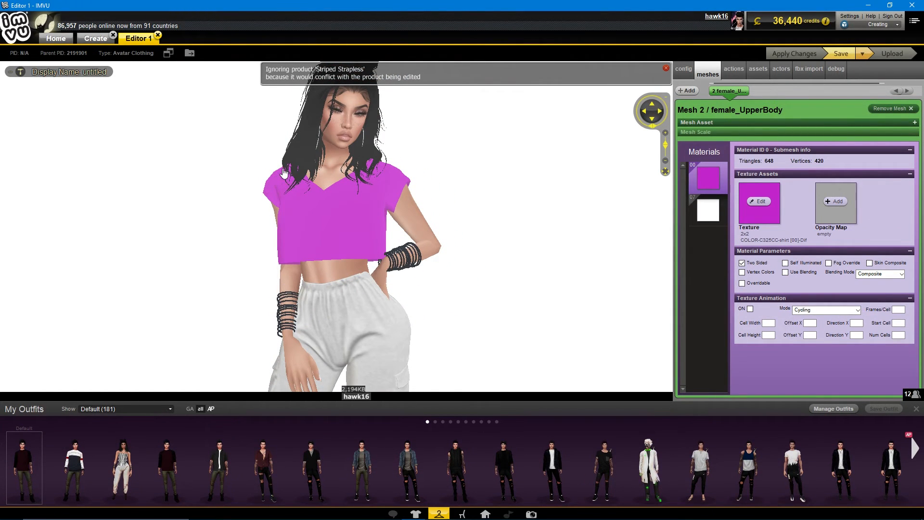
drag(370, 261, 256, 284)
scroll(432, 267, up, 3)
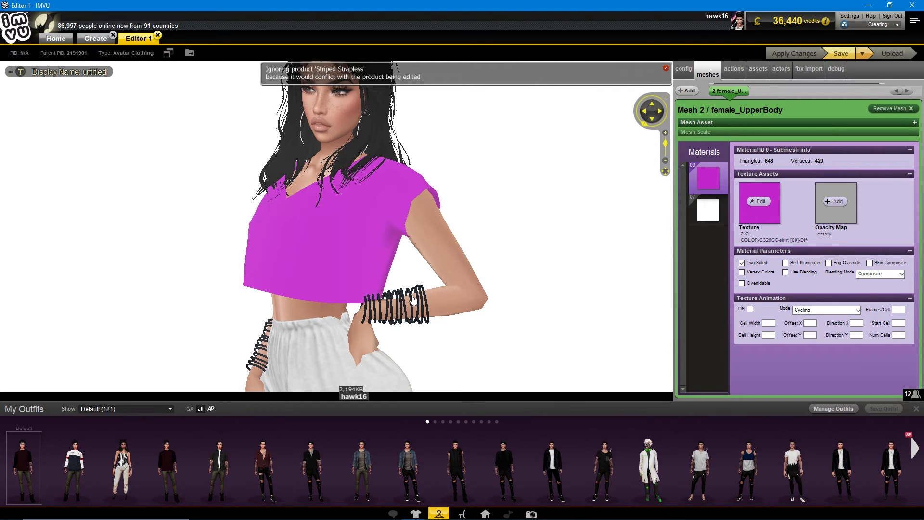
mouse_move(464, 289)
mouse_down()
mouse_move(522, 294)
mouse_move(470, 300)
mouse_up()
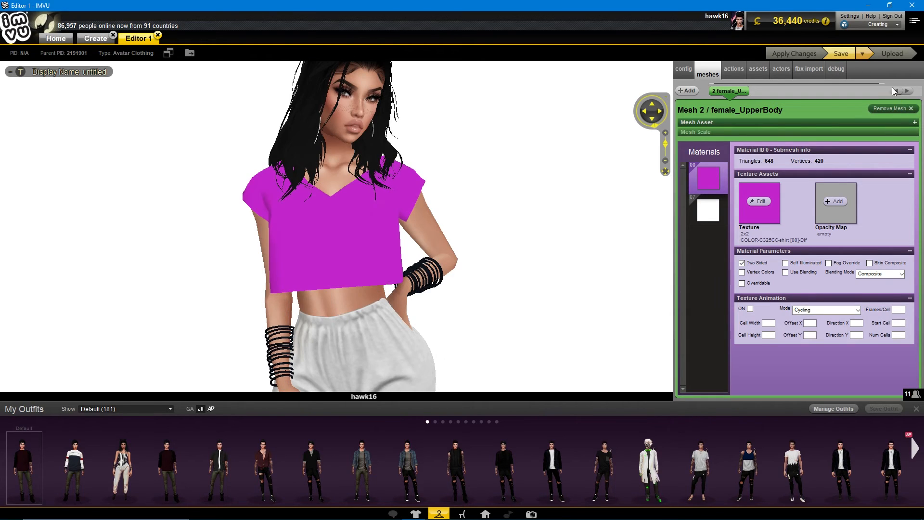
click(863, 54)
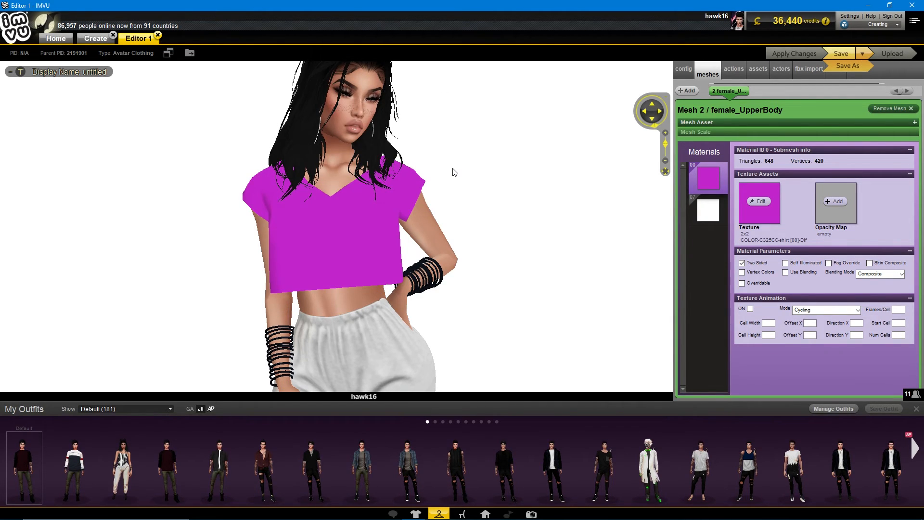
click(863, 55)
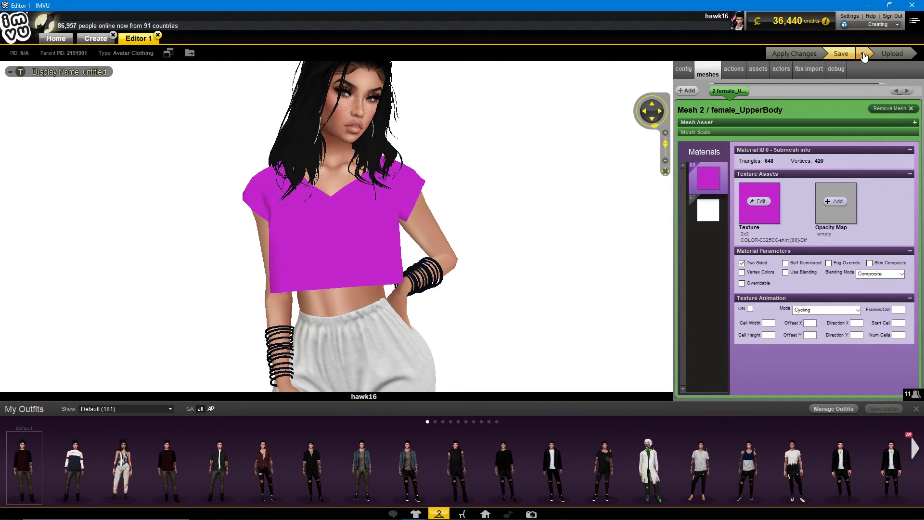